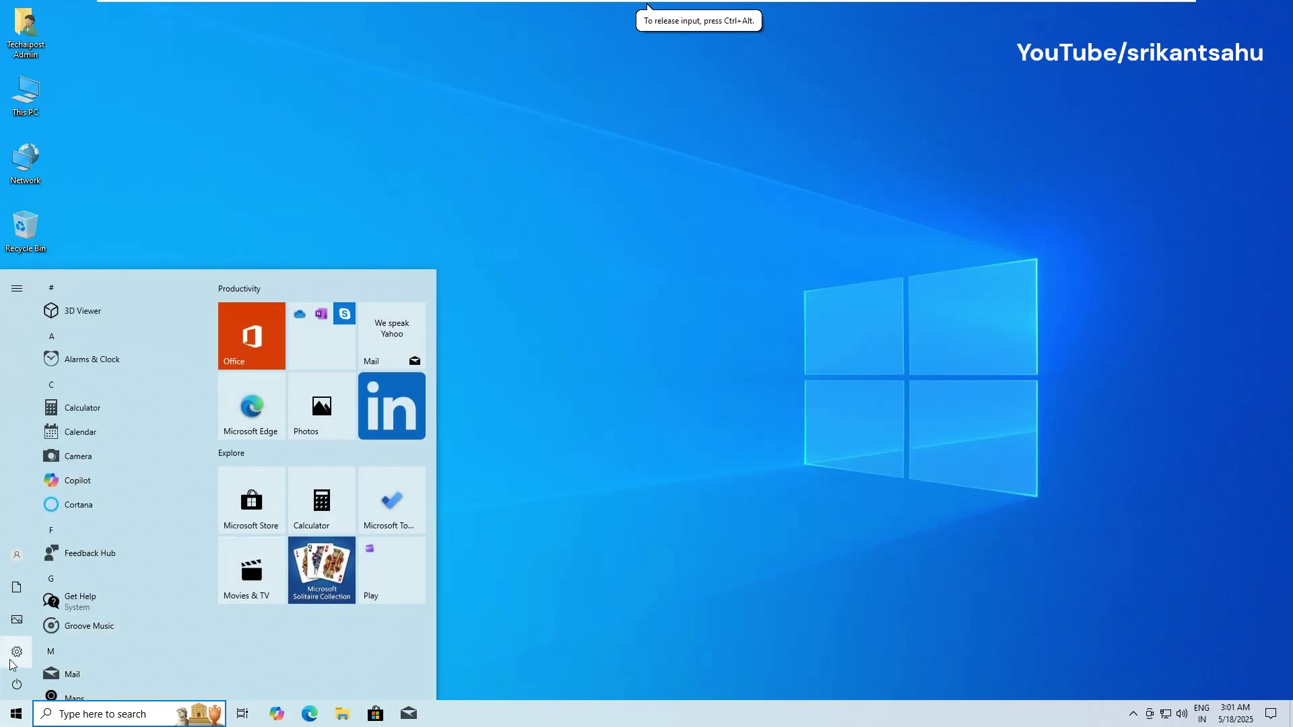
# Step: Check the KB5058379 download progress on Windows Update, restore the Settings window, then return to the desktop
pyautogui.click(14, 654)
pyautogui.click(657, 385)
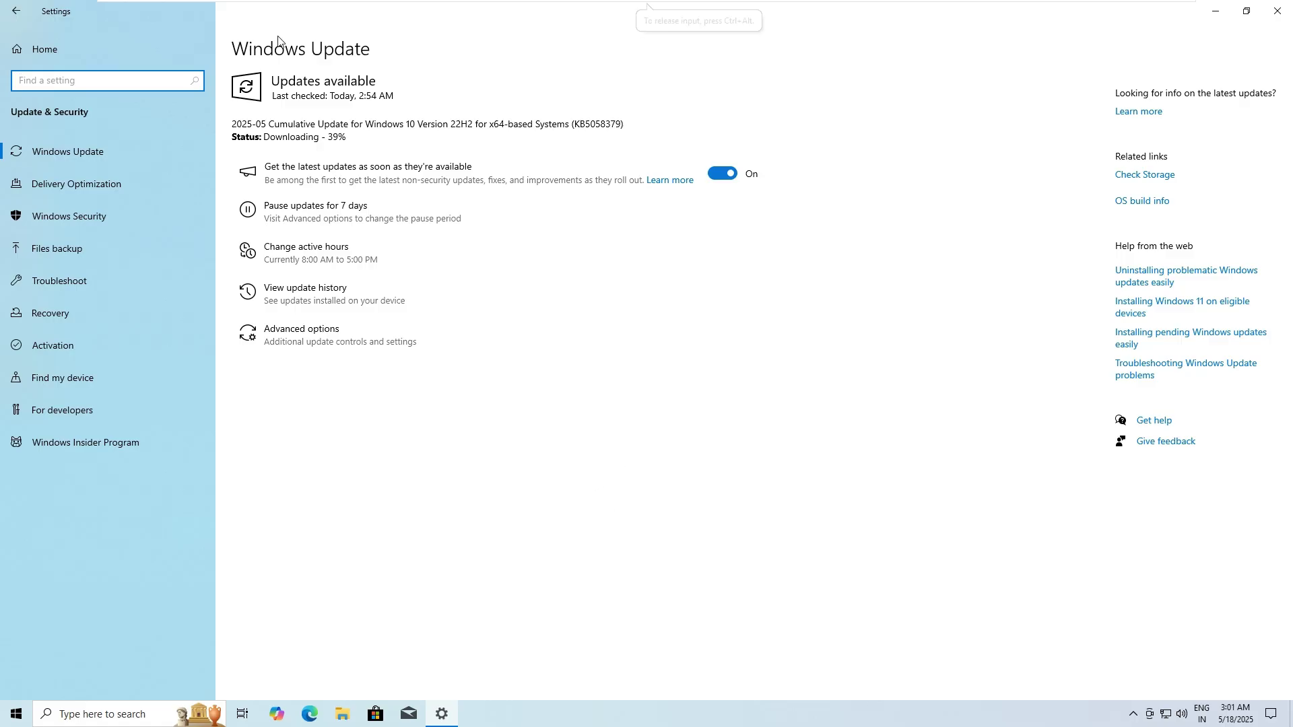
pyautogui.moveTo(206, 8); pyautogui.dragTo(445, 159)
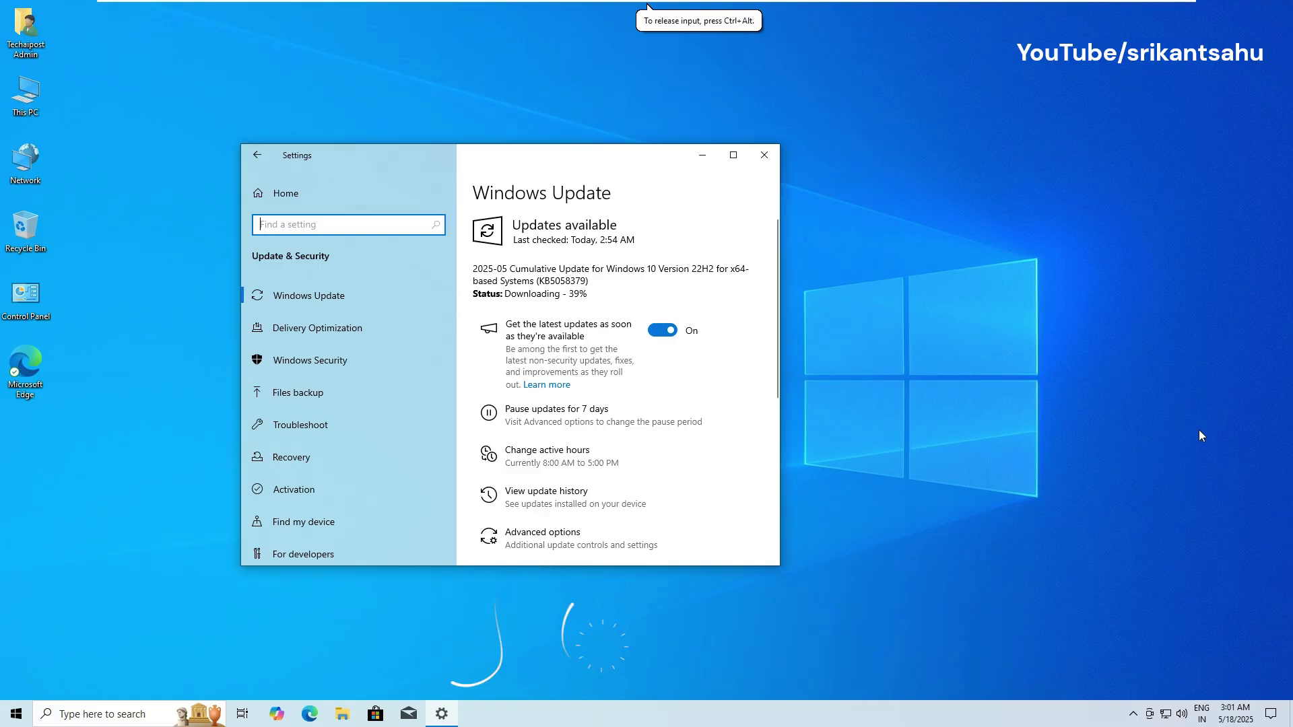
pyautogui.click(917, 418)
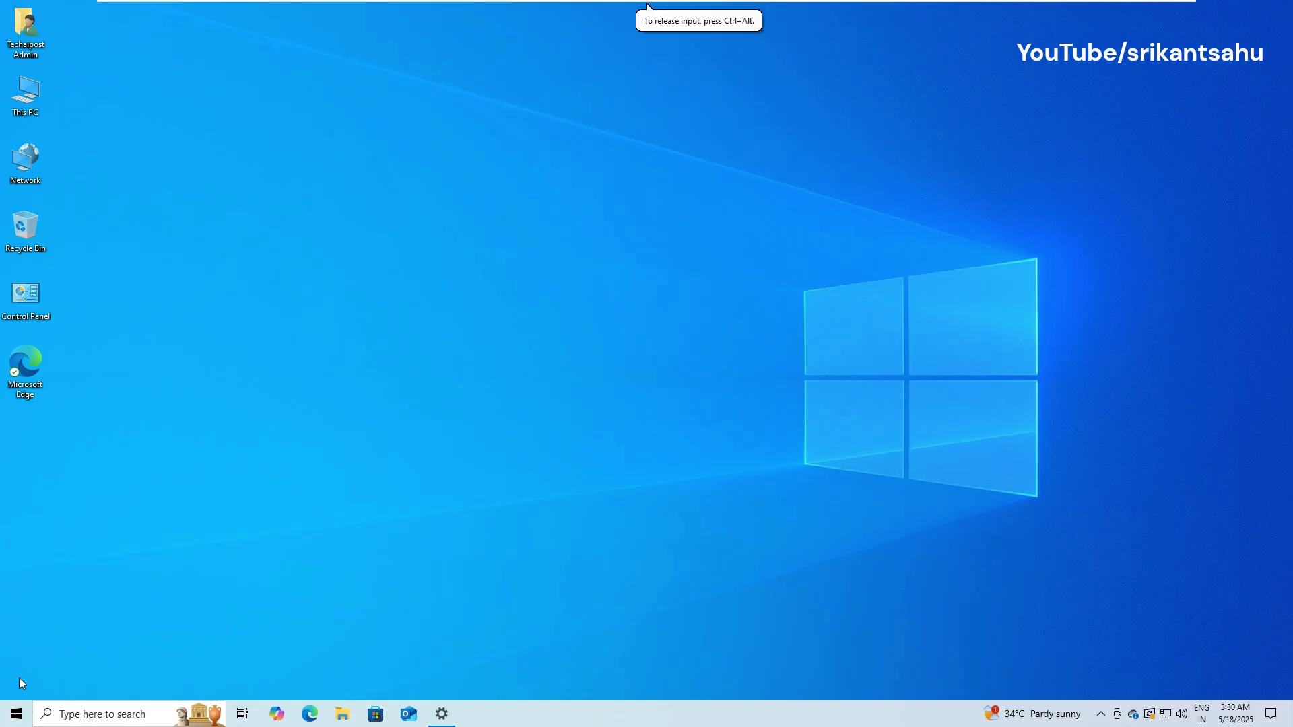
# Step: Go to Update & Security's Troubleshoot page and list the Additional troubleshooters, including Windows Update
pyautogui.click(16, 714)
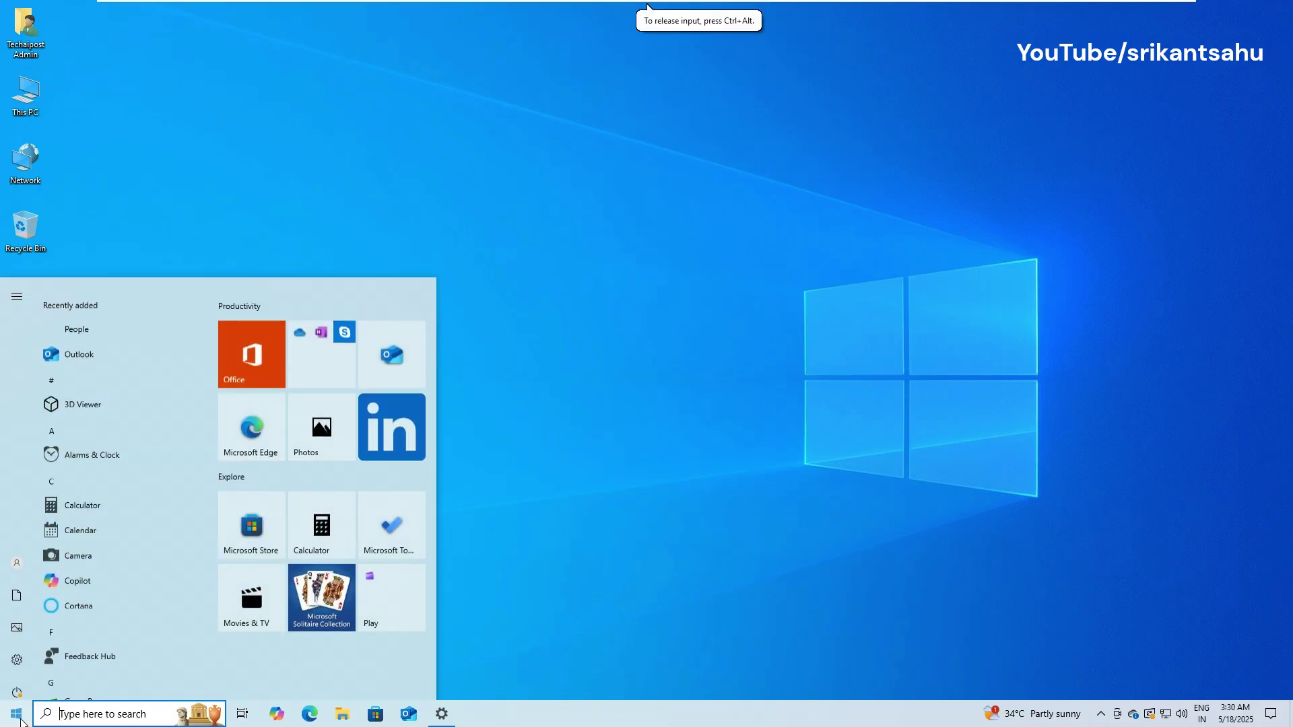
pyautogui.click(17, 653)
pyautogui.click(663, 373)
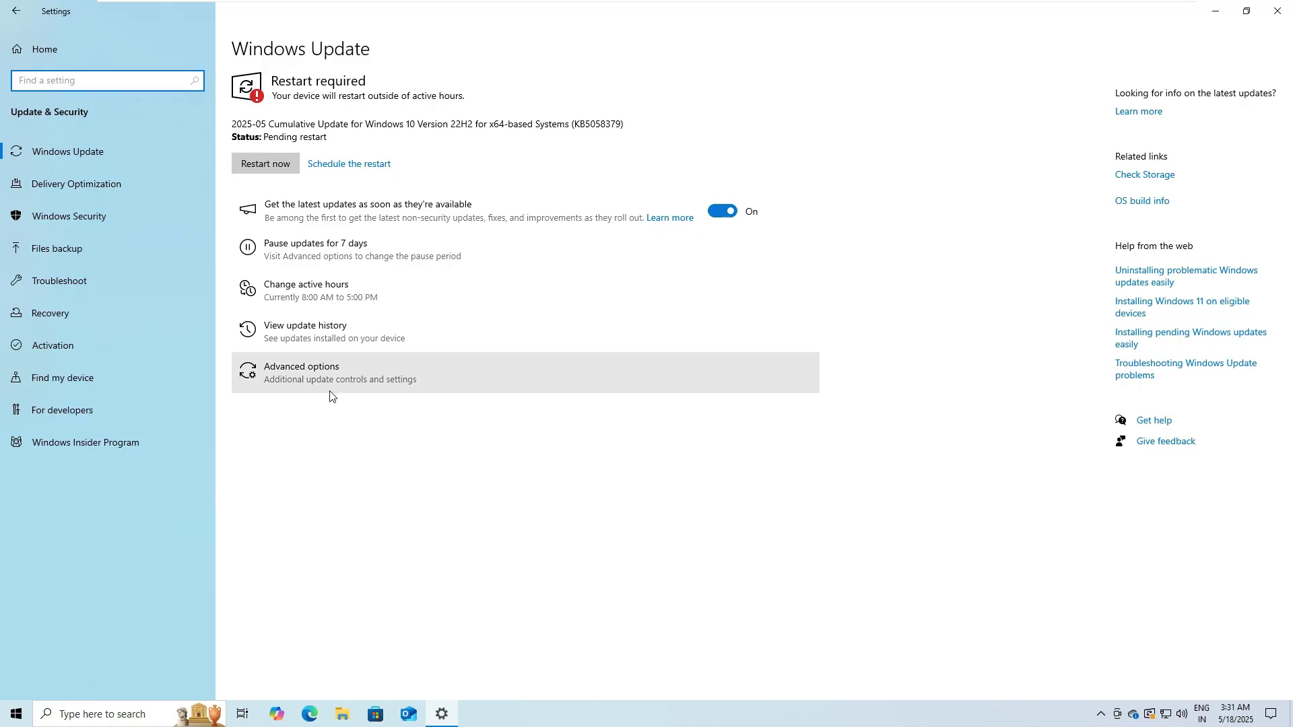
pyautogui.click(83, 294)
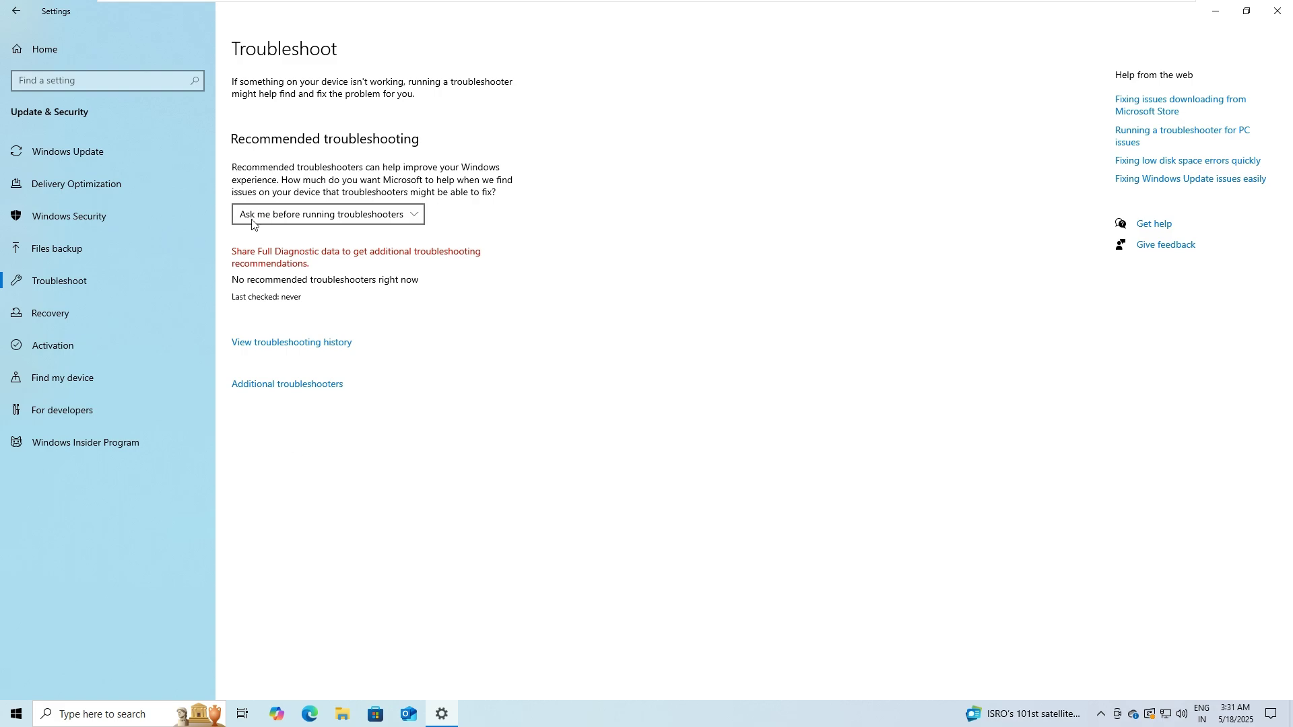
pyautogui.click(303, 388)
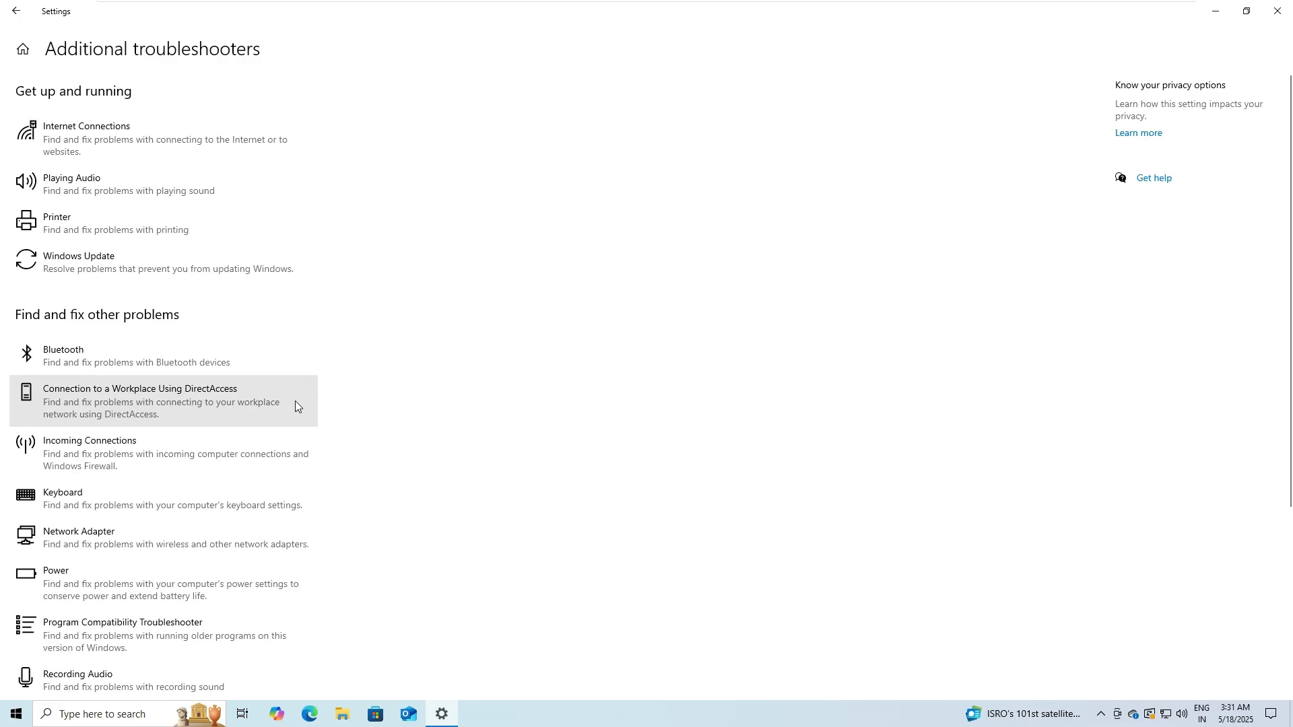
pyautogui.scroll(-4, 295, 403)
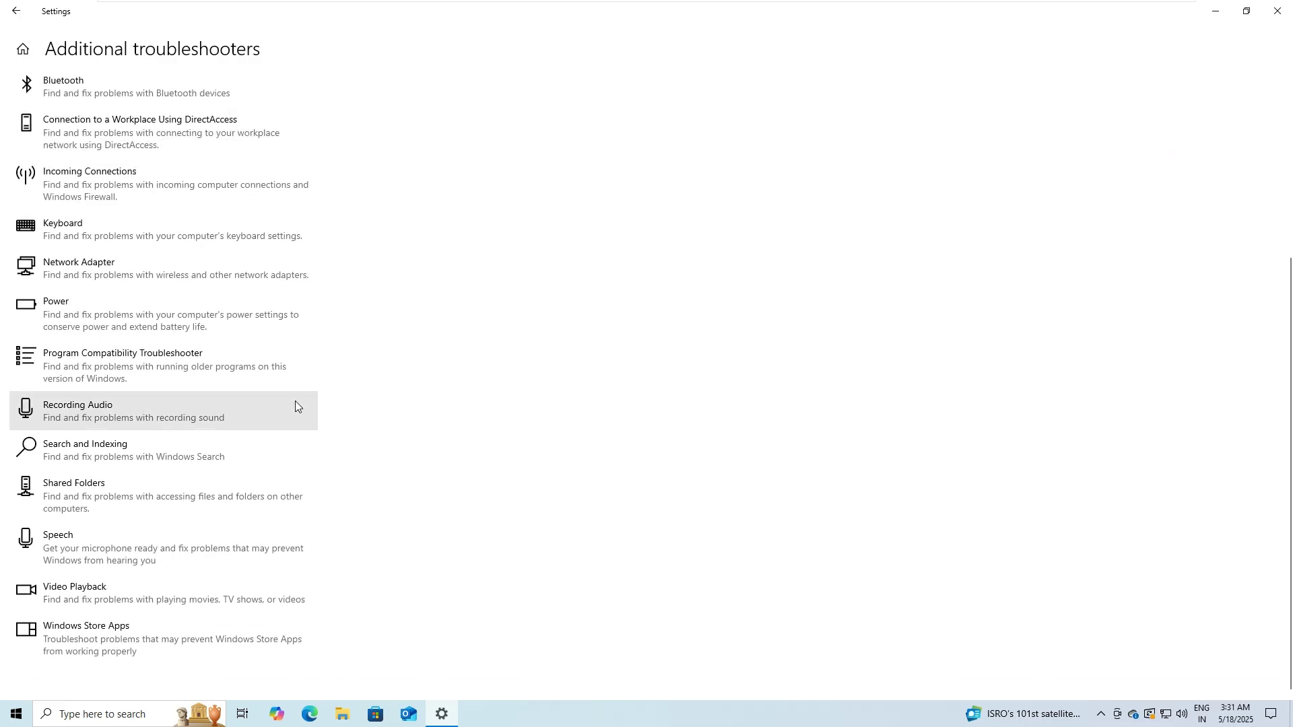
pyautogui.scroll(4, 295, 404)
# Step: Run the Windows Update troubleshooter past the pending-restart warning to completion, then close it
pyautogui.click(184, 263)
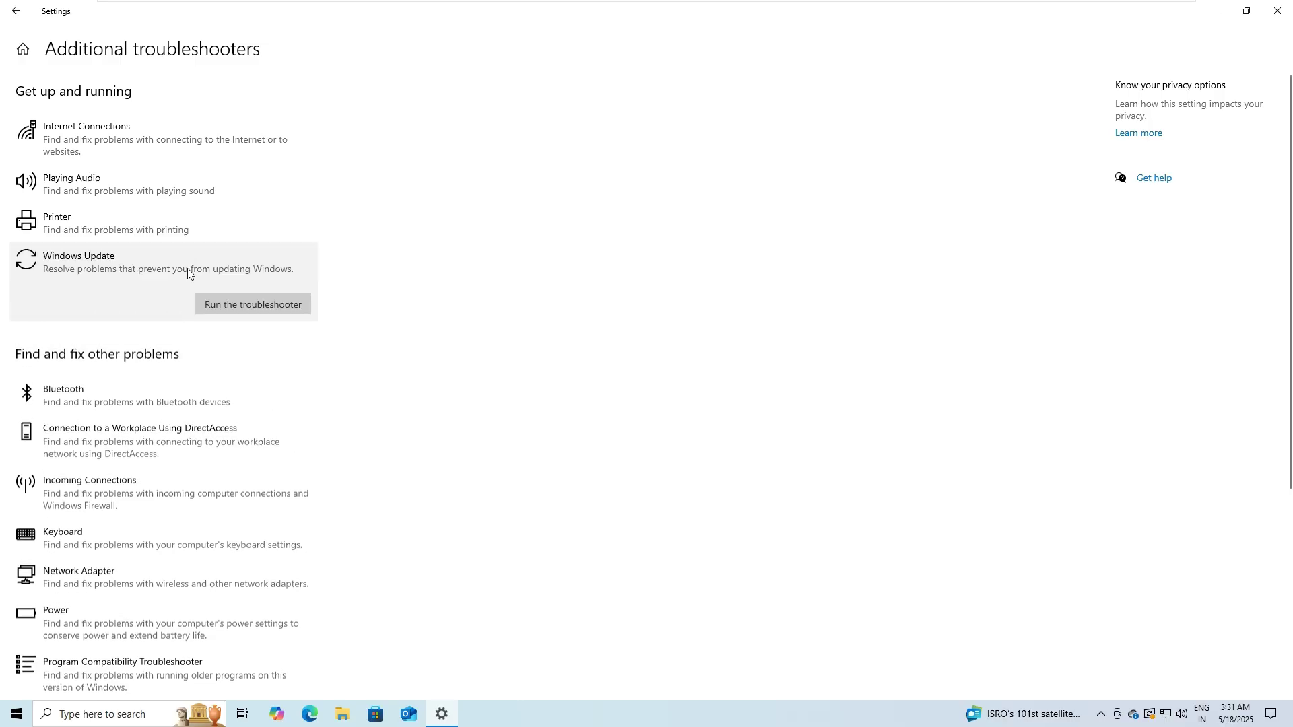
pyautogui.click(224, 306)
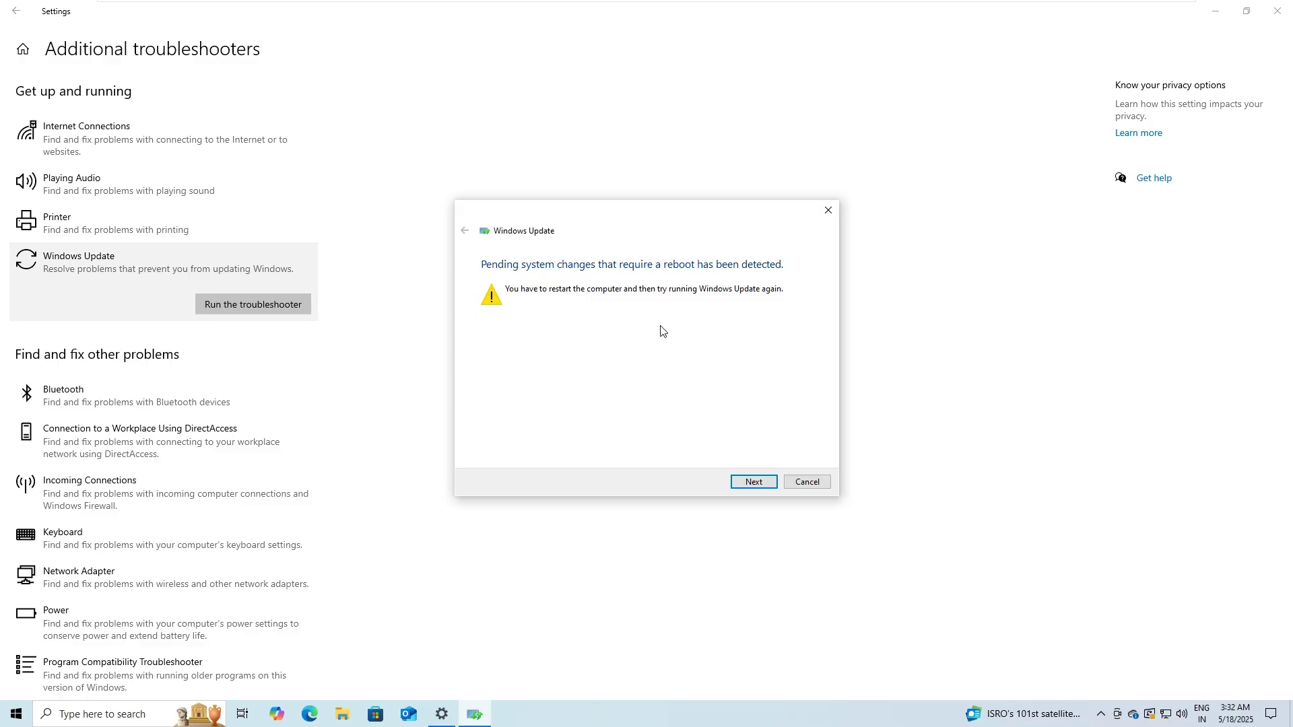
pyautogui.click(754, 482)
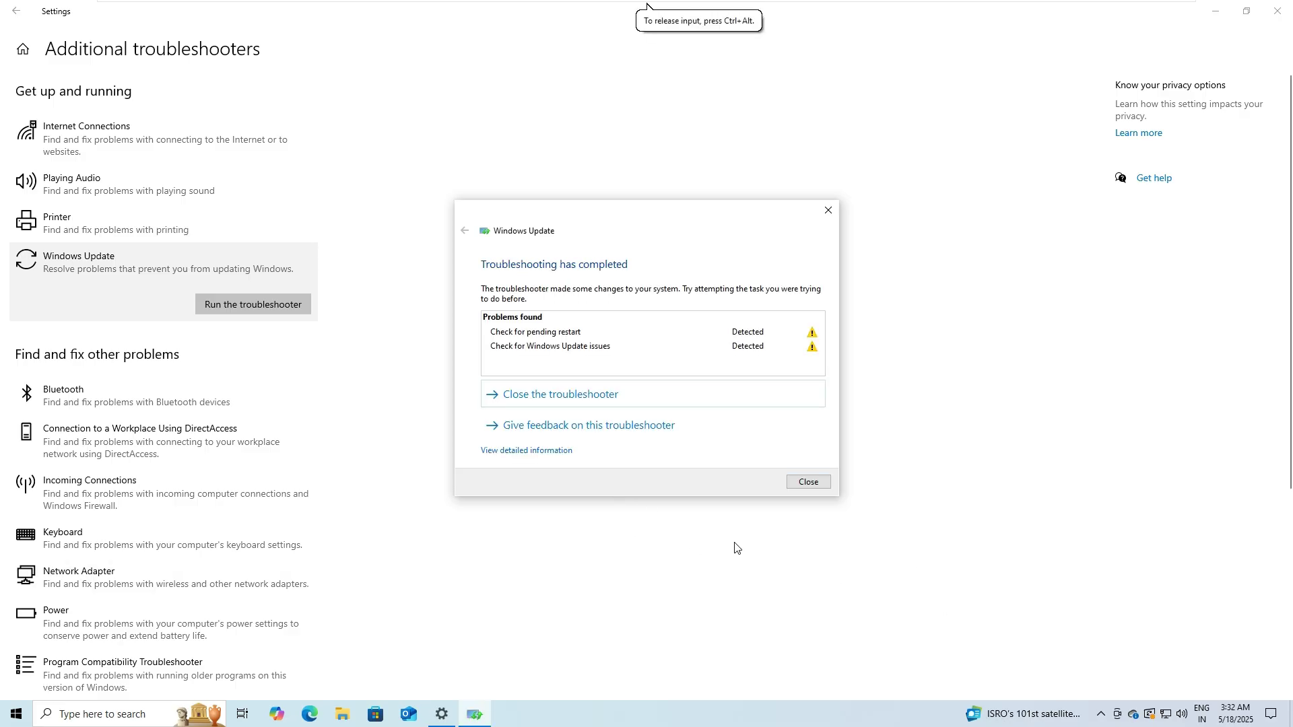
pyautogui.click(808, 482)
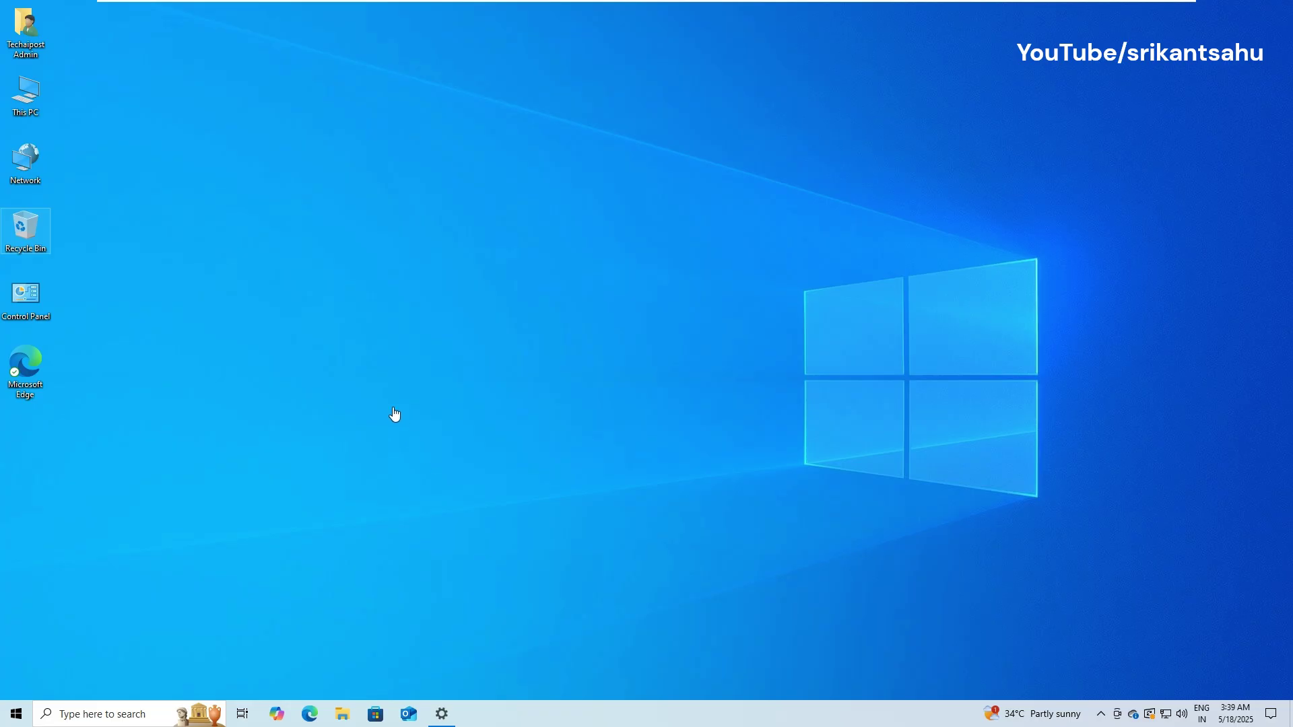
# Step: Launch Disk Cleanup for drive C:, tick Delivery Optimization Files, and rescan including system files
pyautogui.click(115, 715)
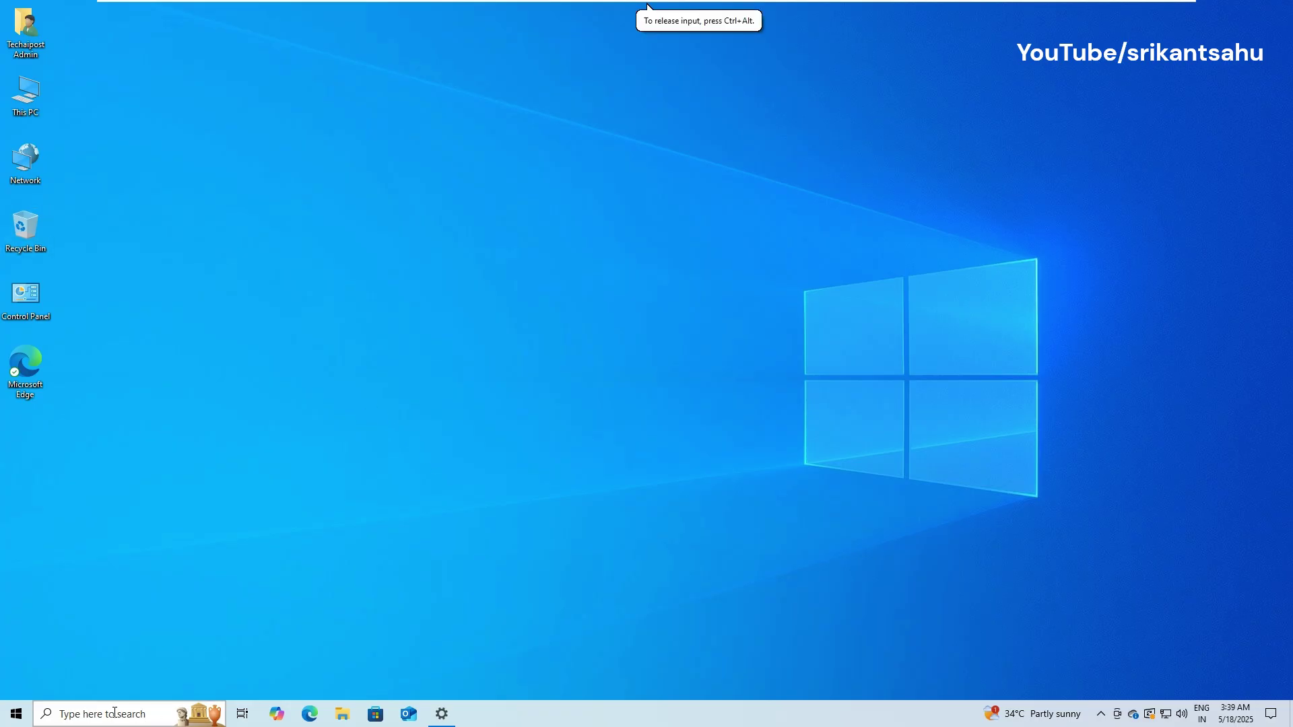
pyautogui.write('disk cl')
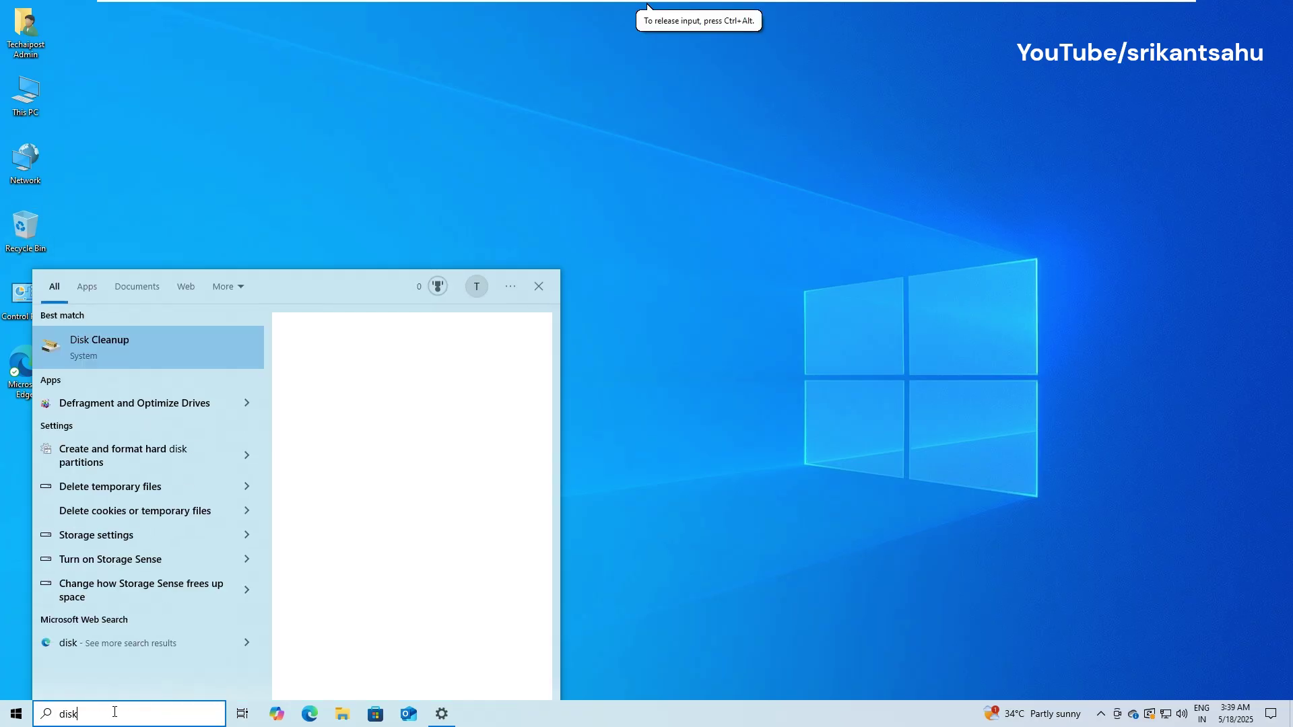
pyautogui.click(192, 357)
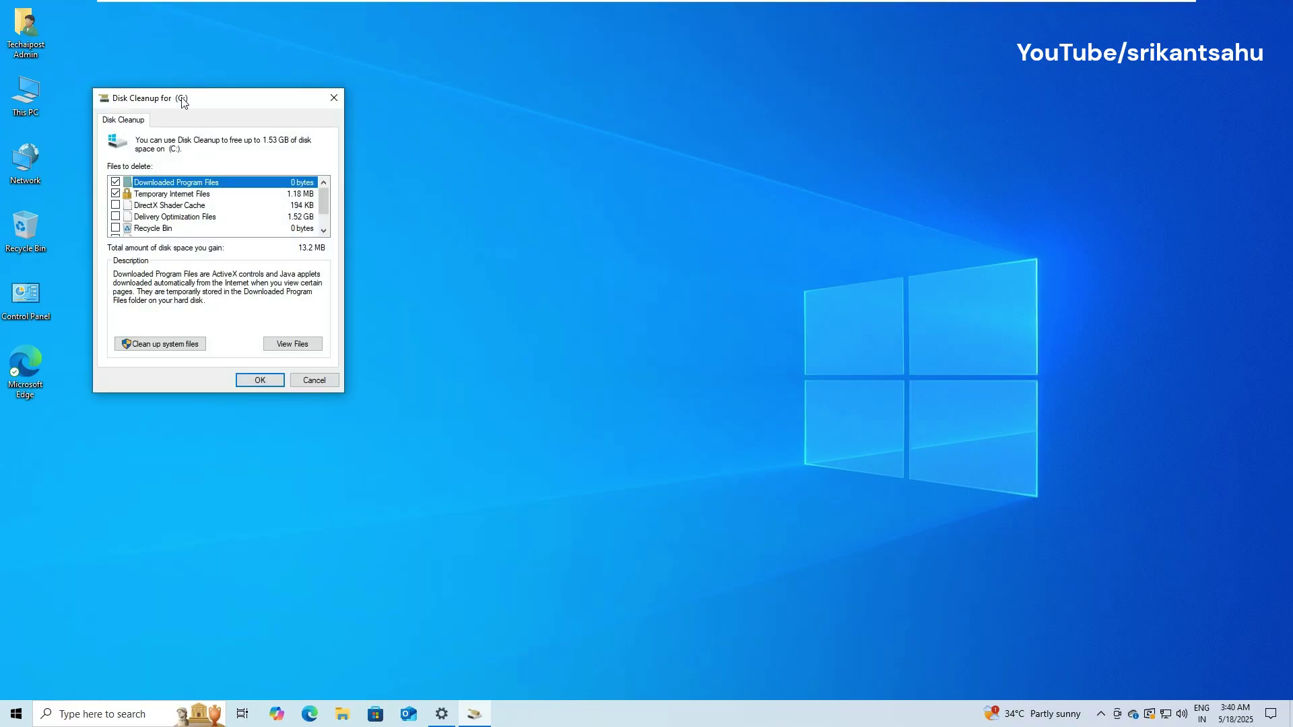
pyautogui.moveTo(182, 102); pyautogui.dragTo(540, 136)
pyautogui.scroll(-1, 533, 257)
pyautogui.scroll(1, 533, 258)
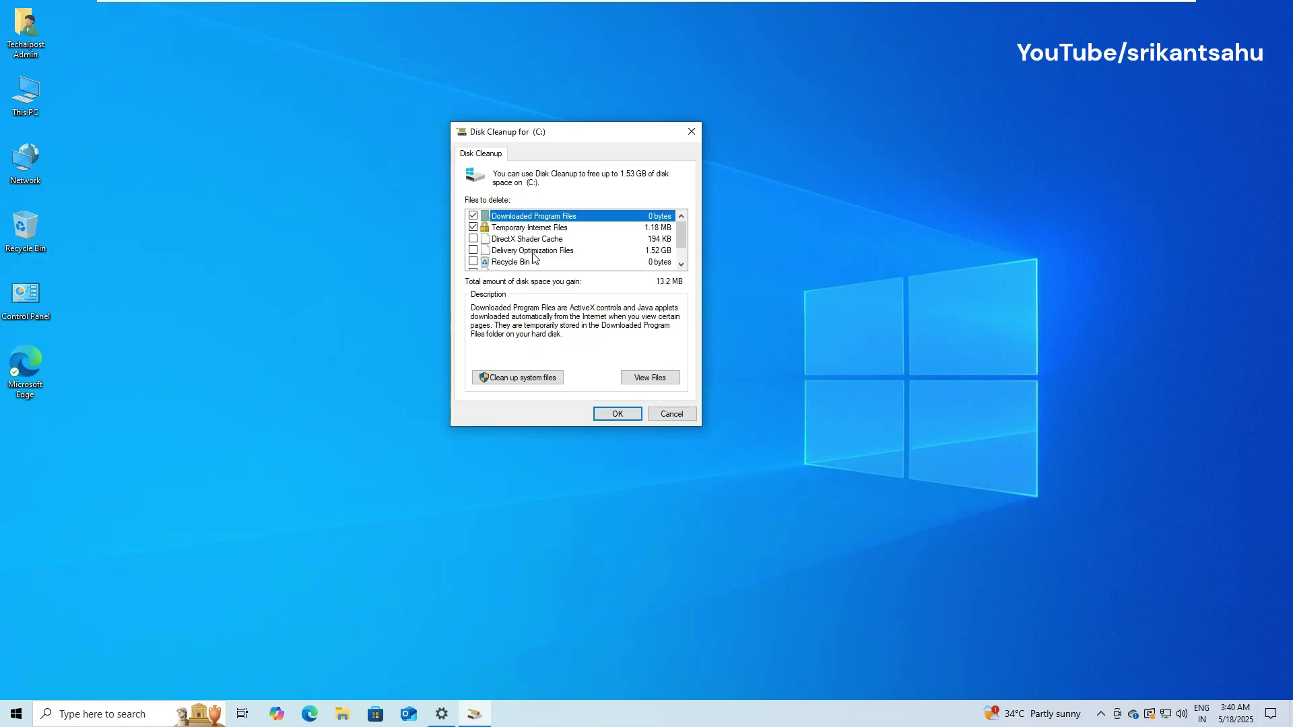
pyautogui.click(489, 252)
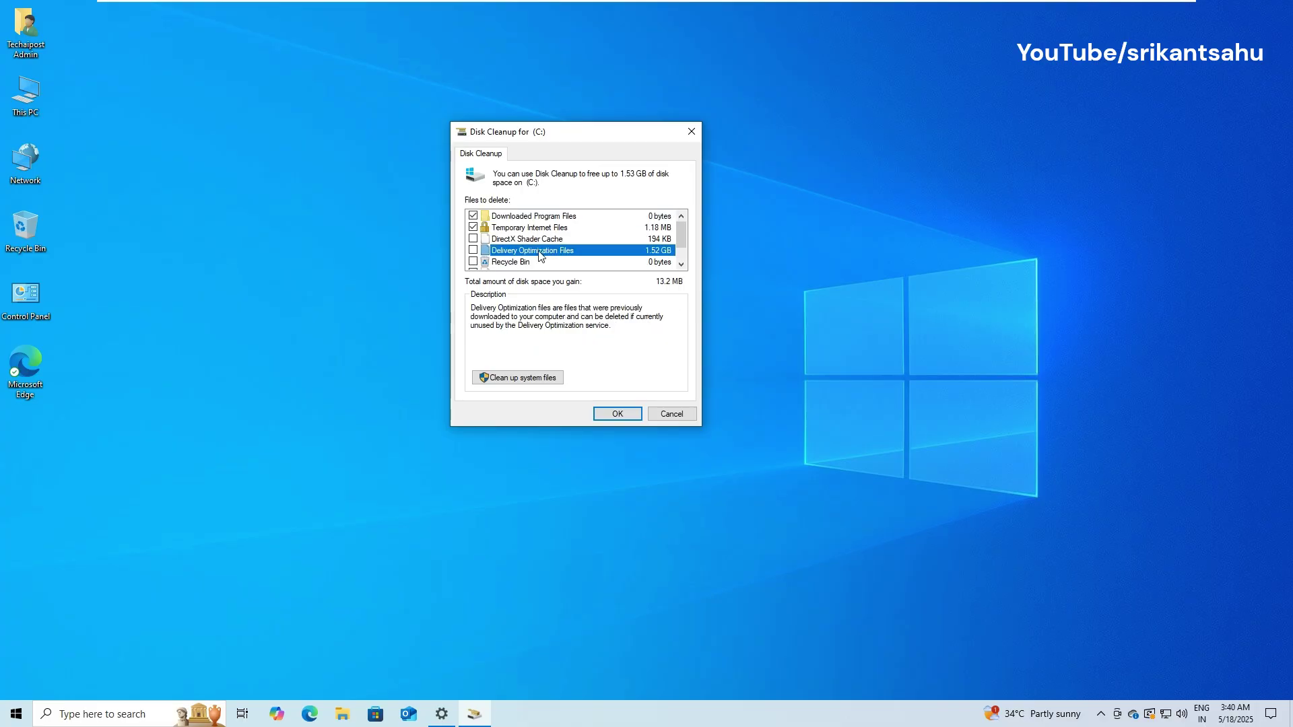
pyautogui.click(473, 251)
pyautogui.click(512, 375)
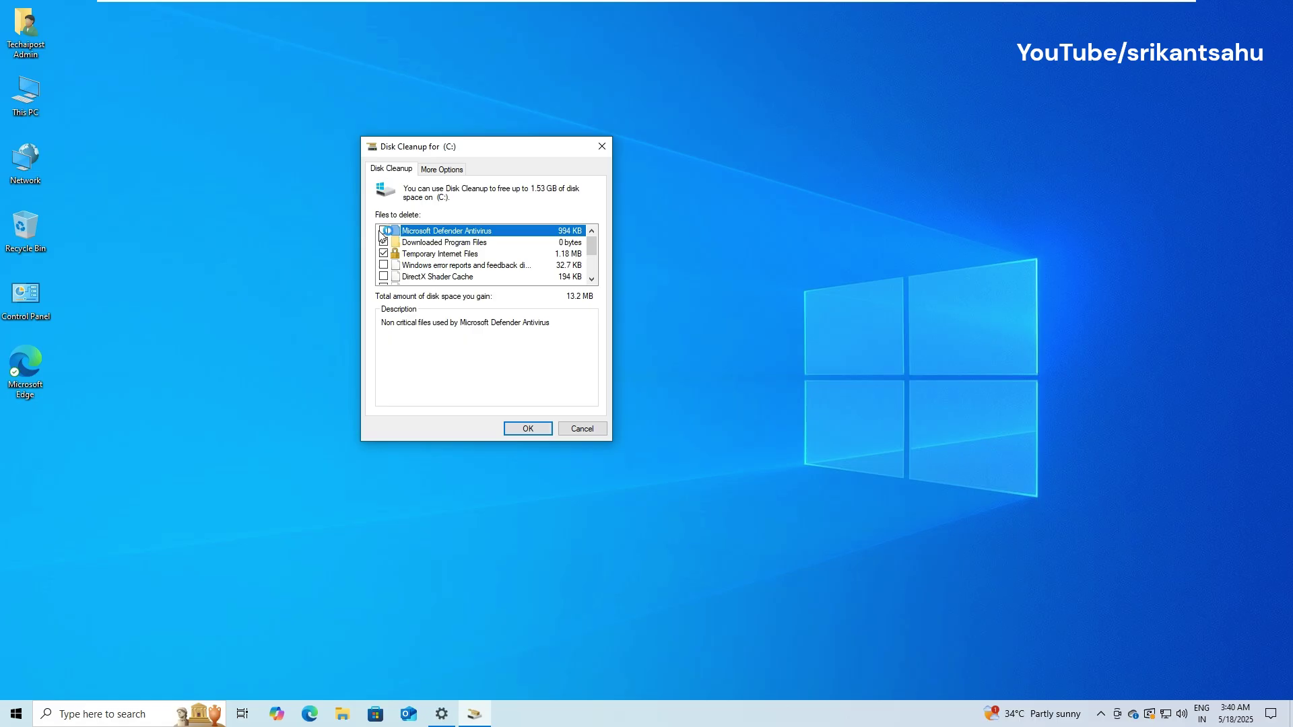
# Step: Delete Windows error reports, DirectX Shader Cache, Delivery Optimization Files and Recycle Bin (about 1.53 GB)
pyautogui.scroll(-1, 382, 245)
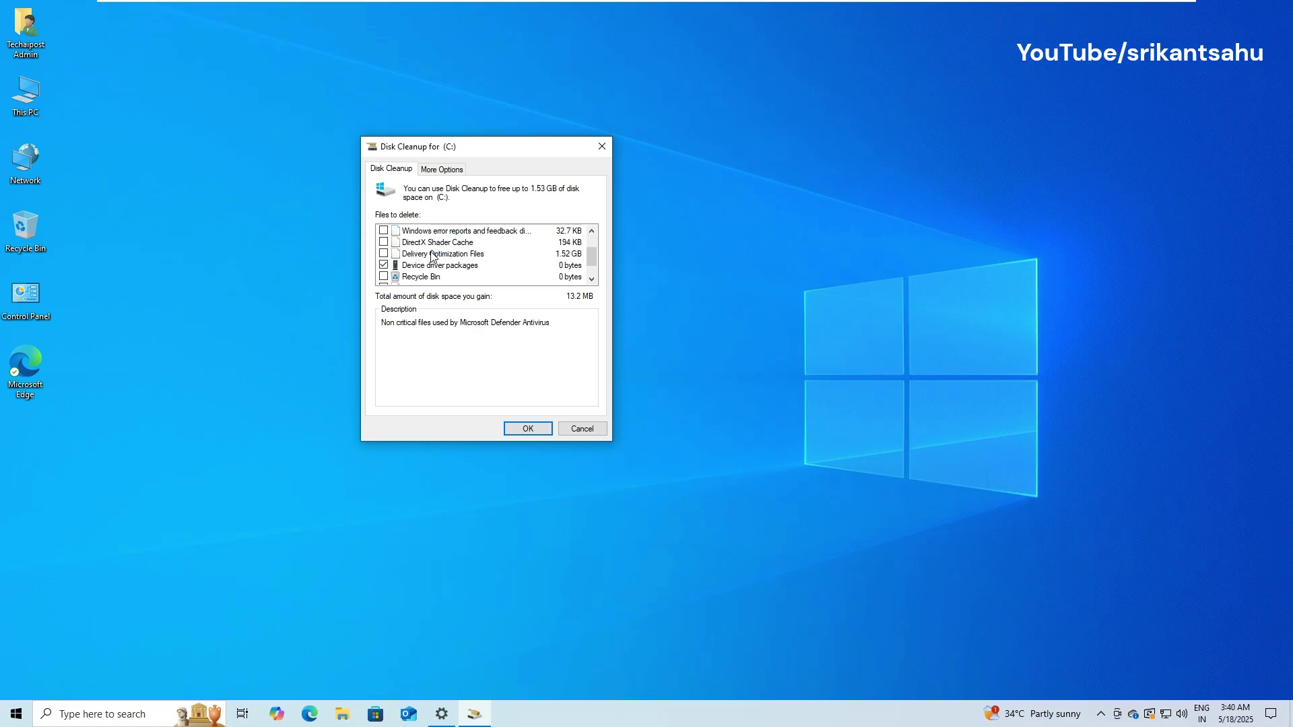
pyautogui.click(383, 254)
pyautogui.click(383, 243)
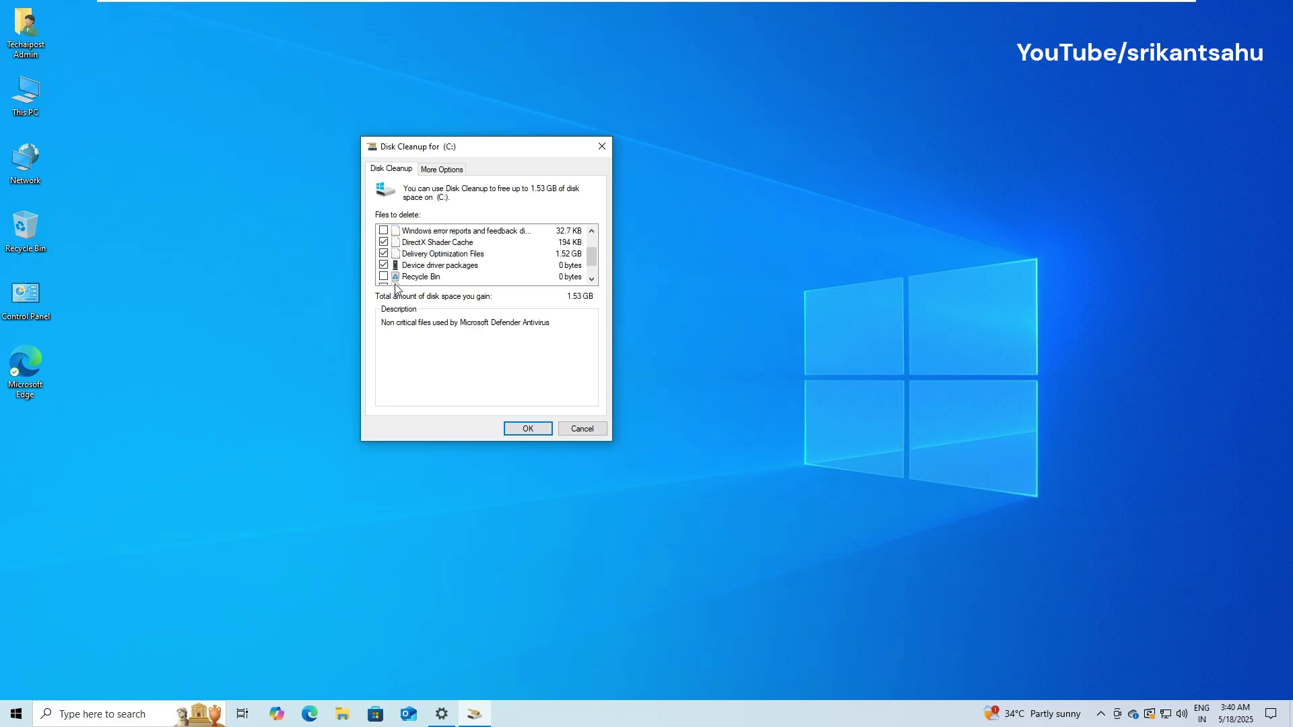
pyautogui.click(383, 231)
pyautogui.scroll(-1, 468, 262)
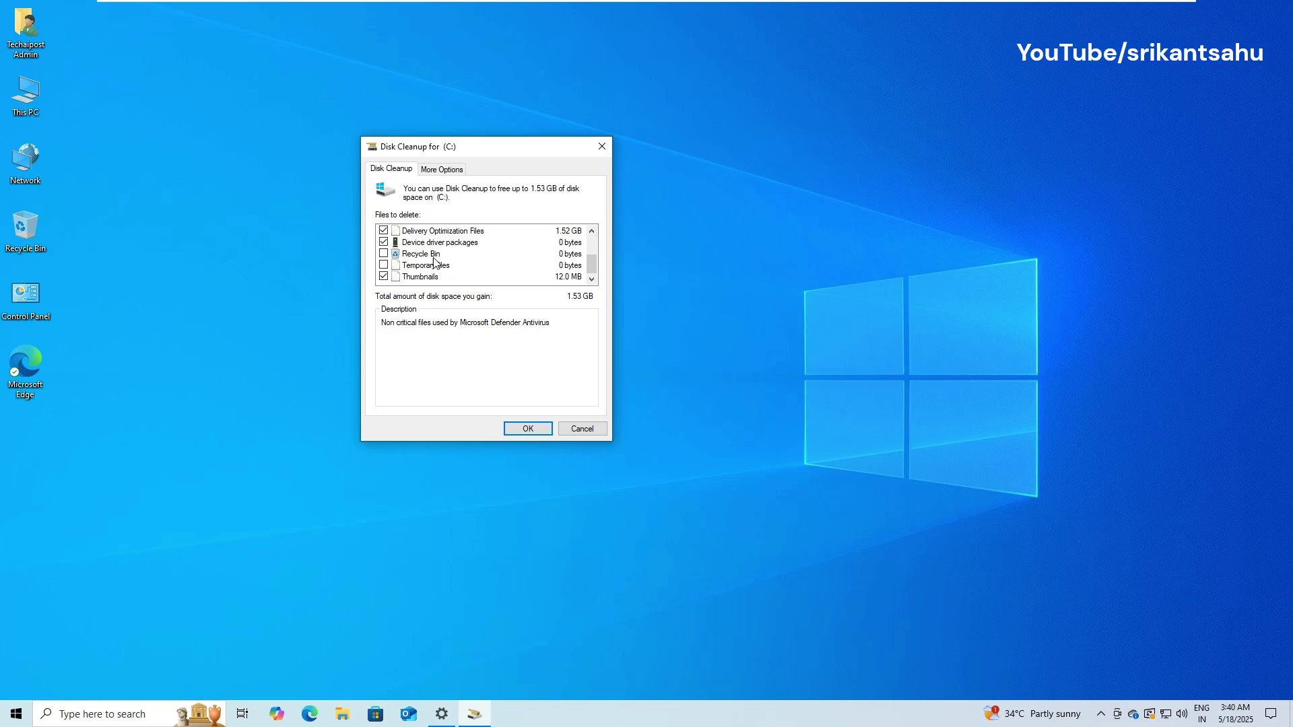
pyautogui.click(384, 254)
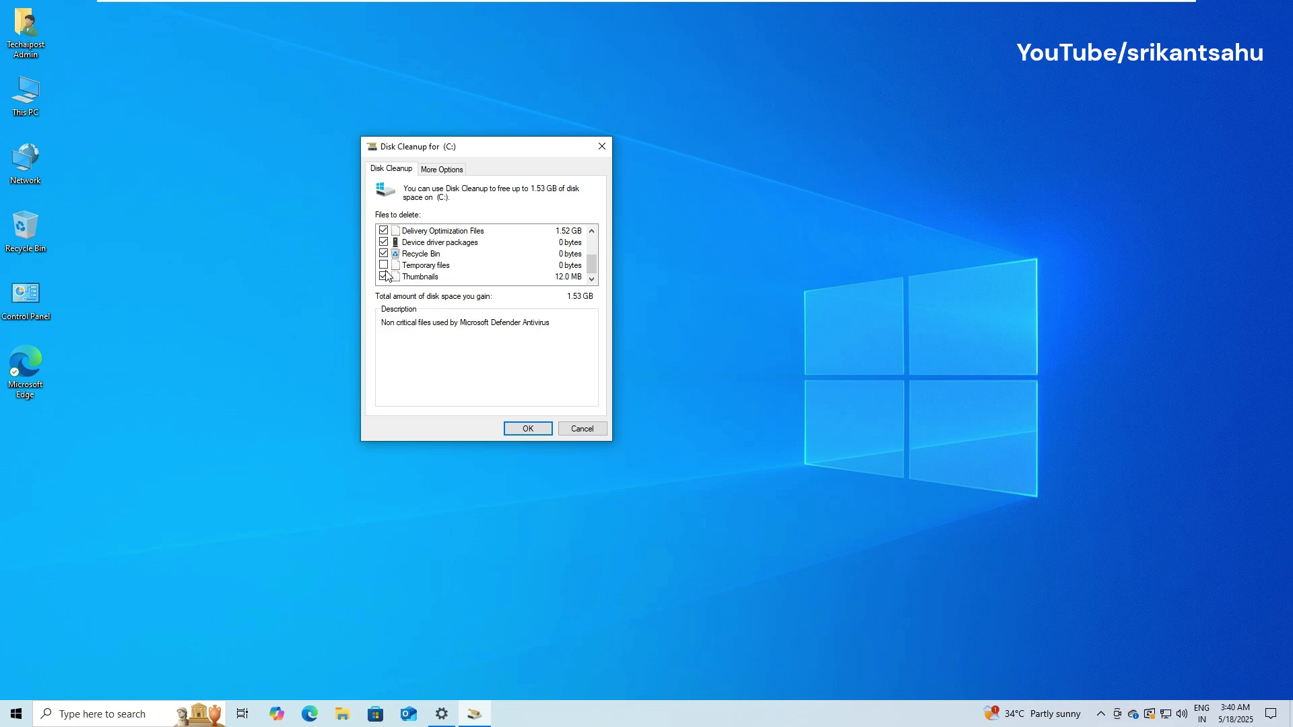
pyautogui.click(530, 429)
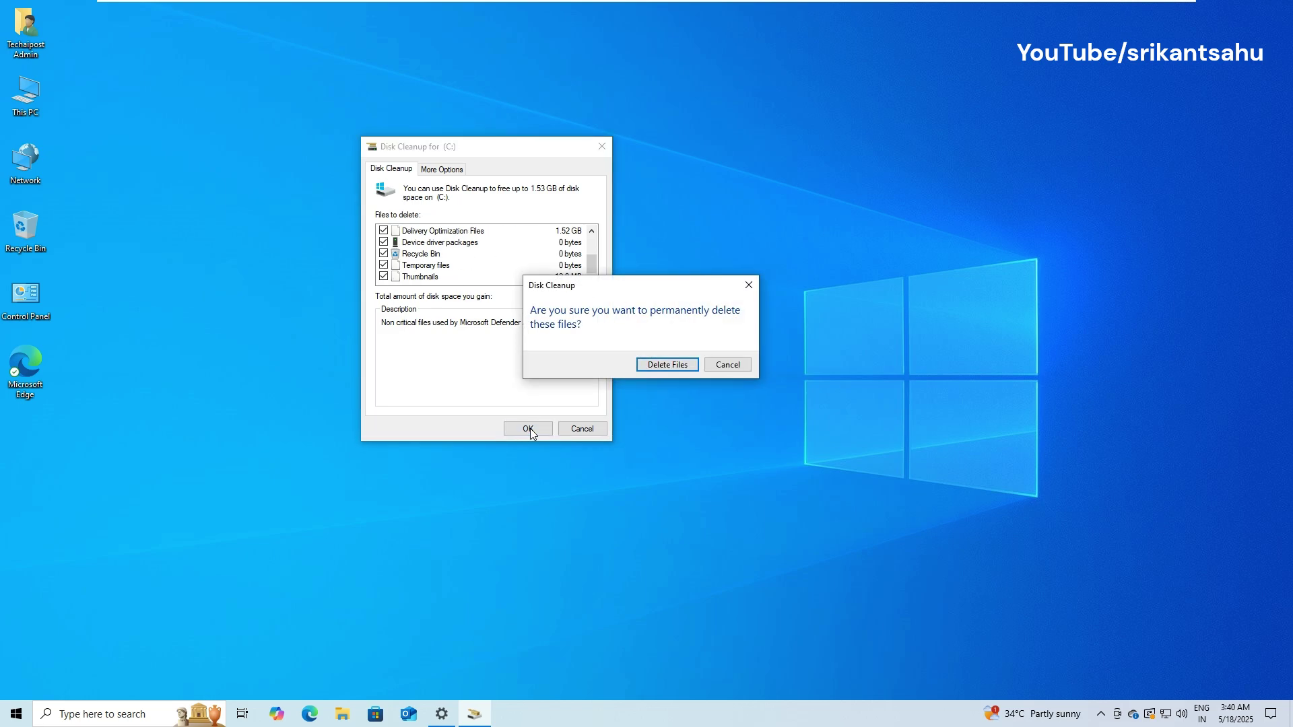
pyautogui.click(672, 369)
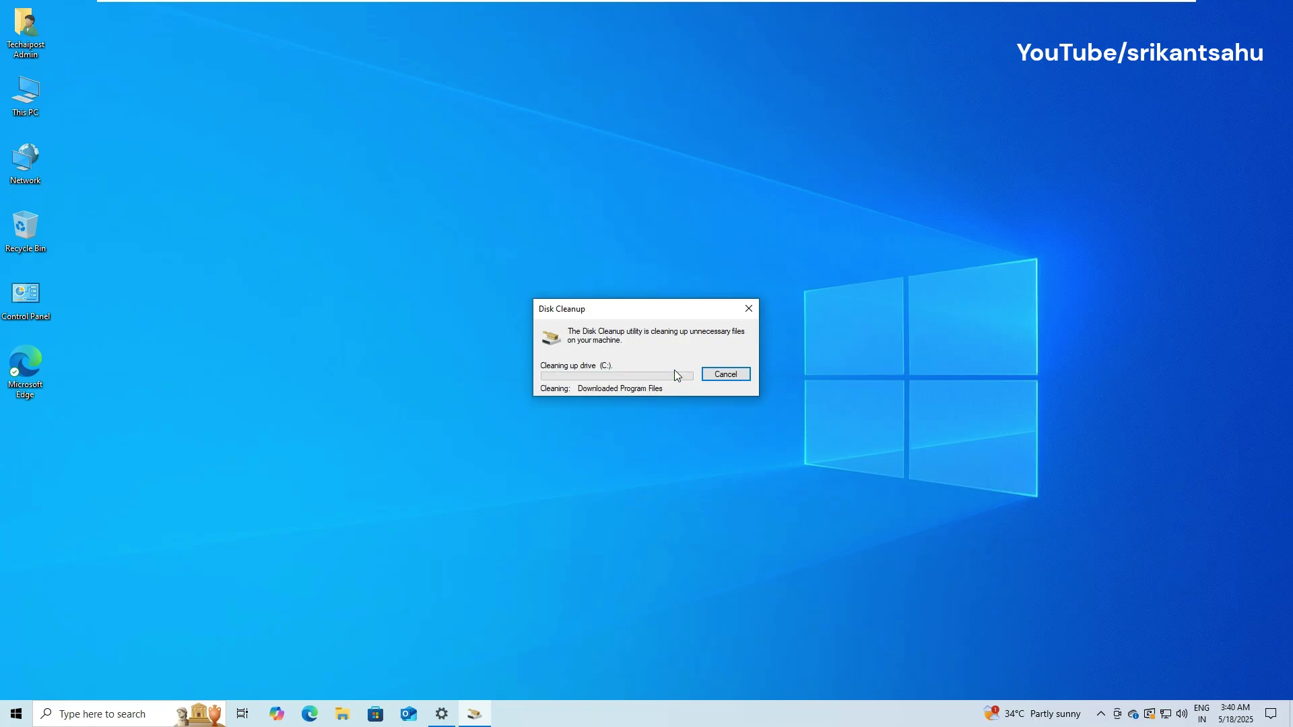
# Step: Browse the 36 installed apps, viewing options for Microsoft OneDrive and Movies & TV, then minimize Settings
pyautogui.rightClick(21, 716)
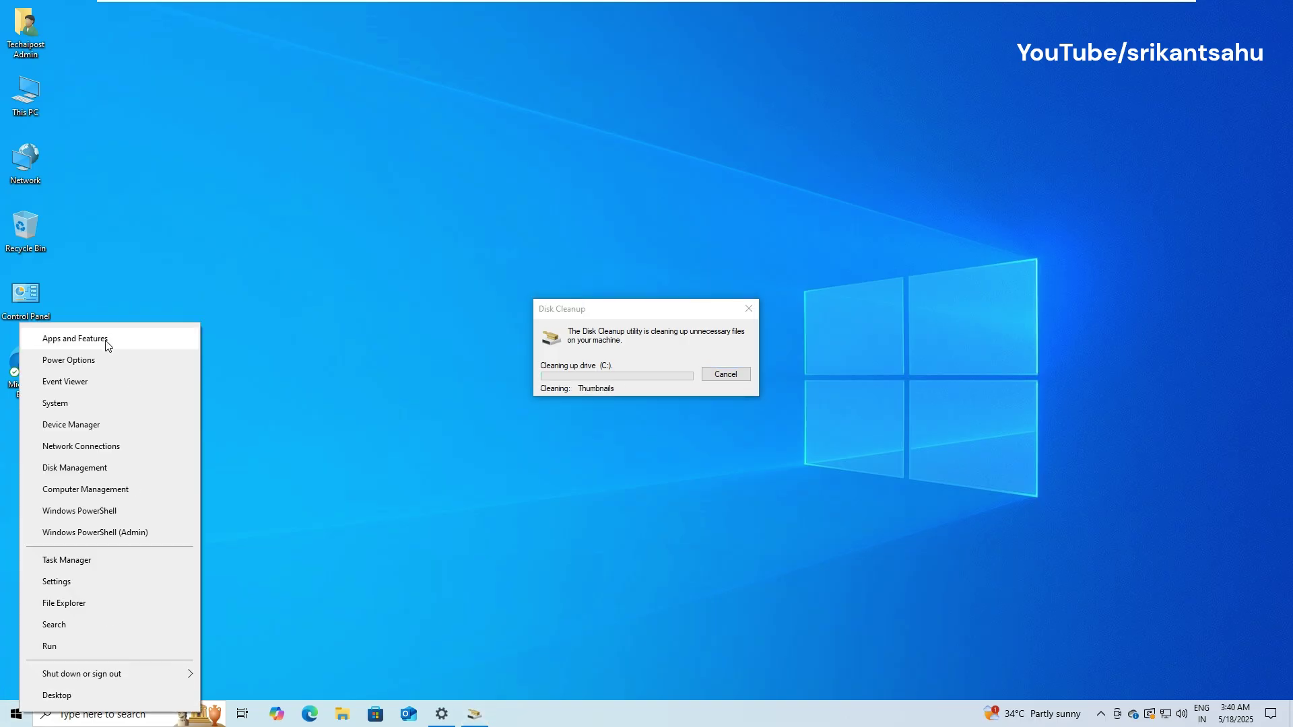
pyautogui.click(74, 338)
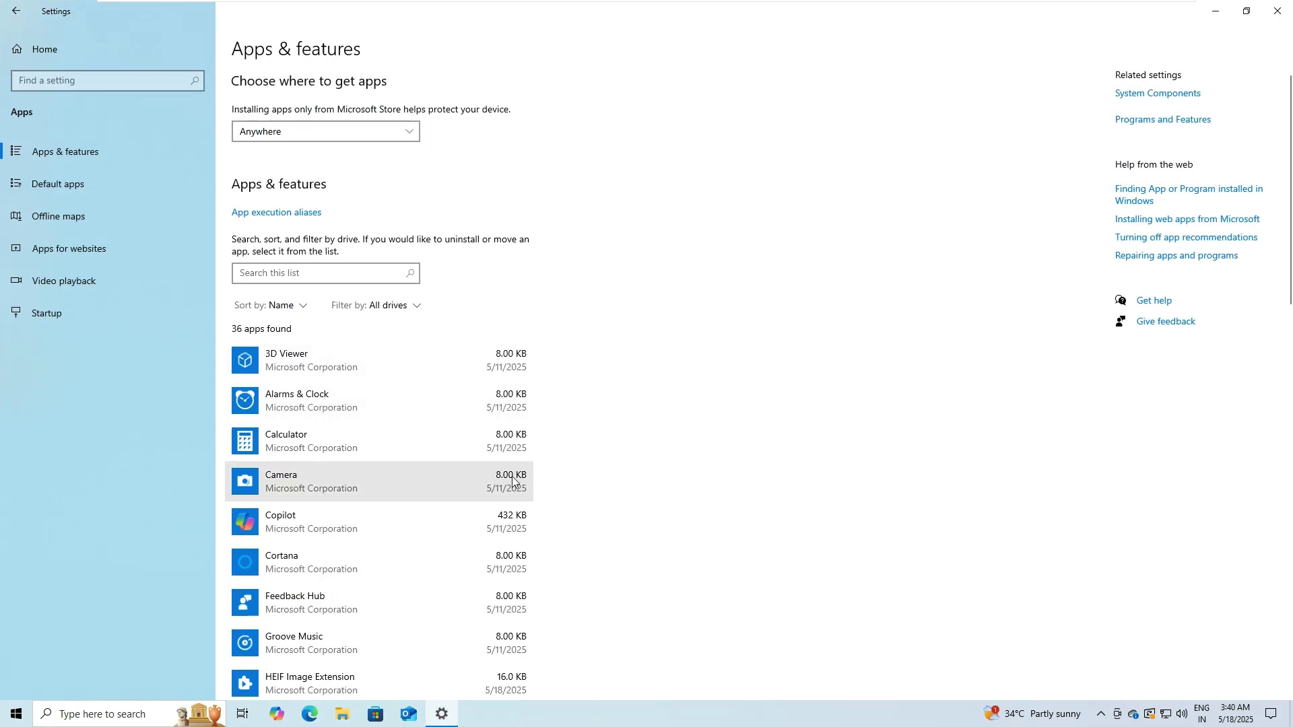
pyautogui.scroll(-5, 369, 480)
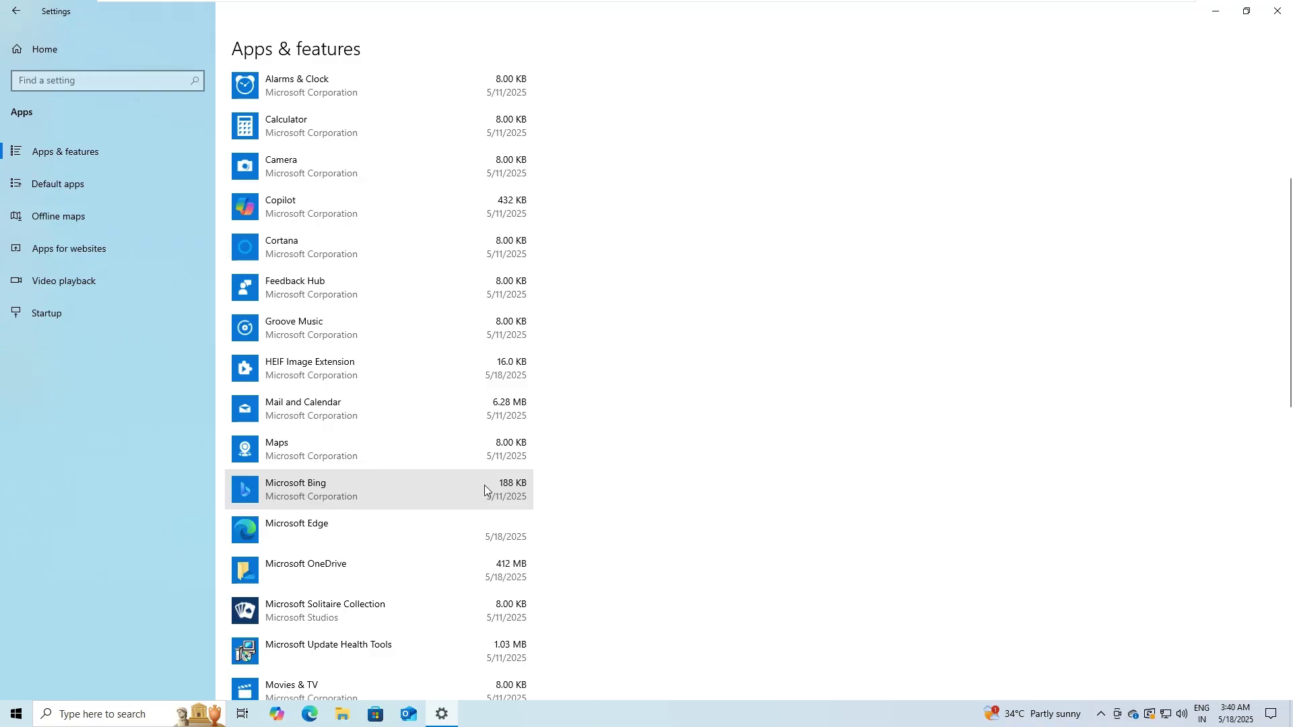
pyautogui.scroll(-2, 484, 490)
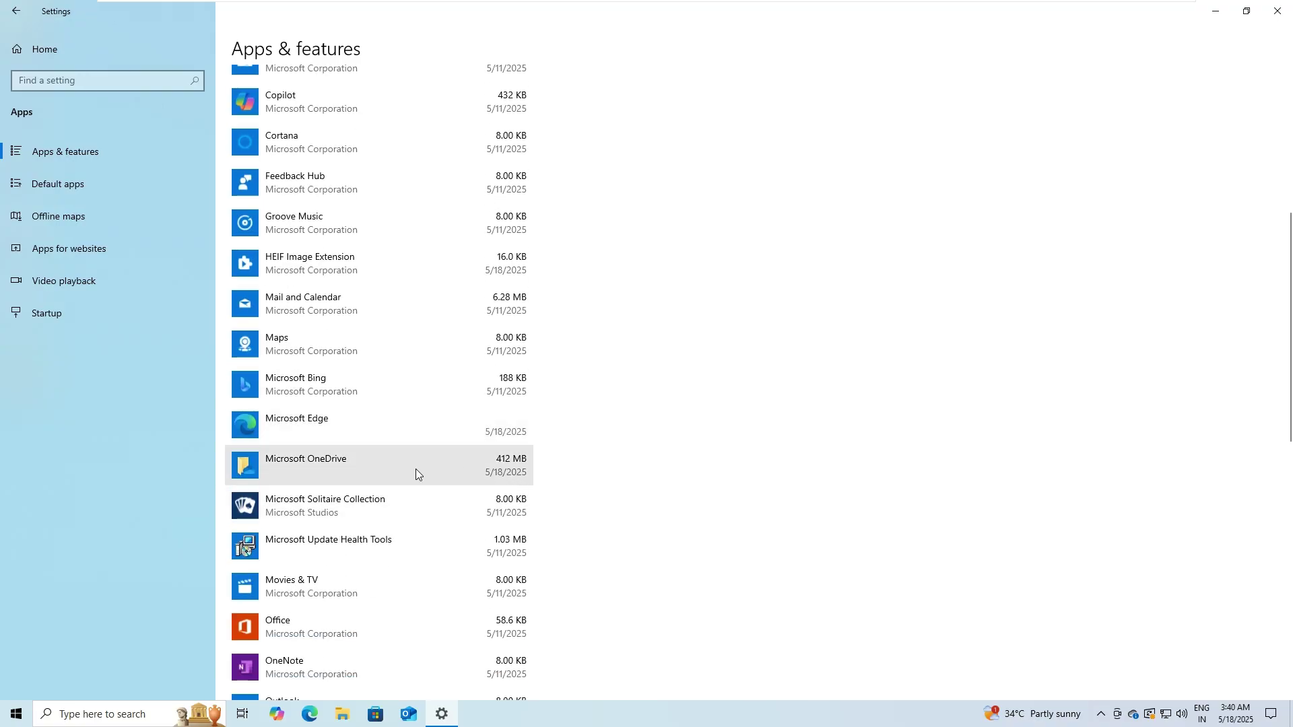
pyautogui.click(459, 471)
pyautogui.scroll(-7, 671, 453)
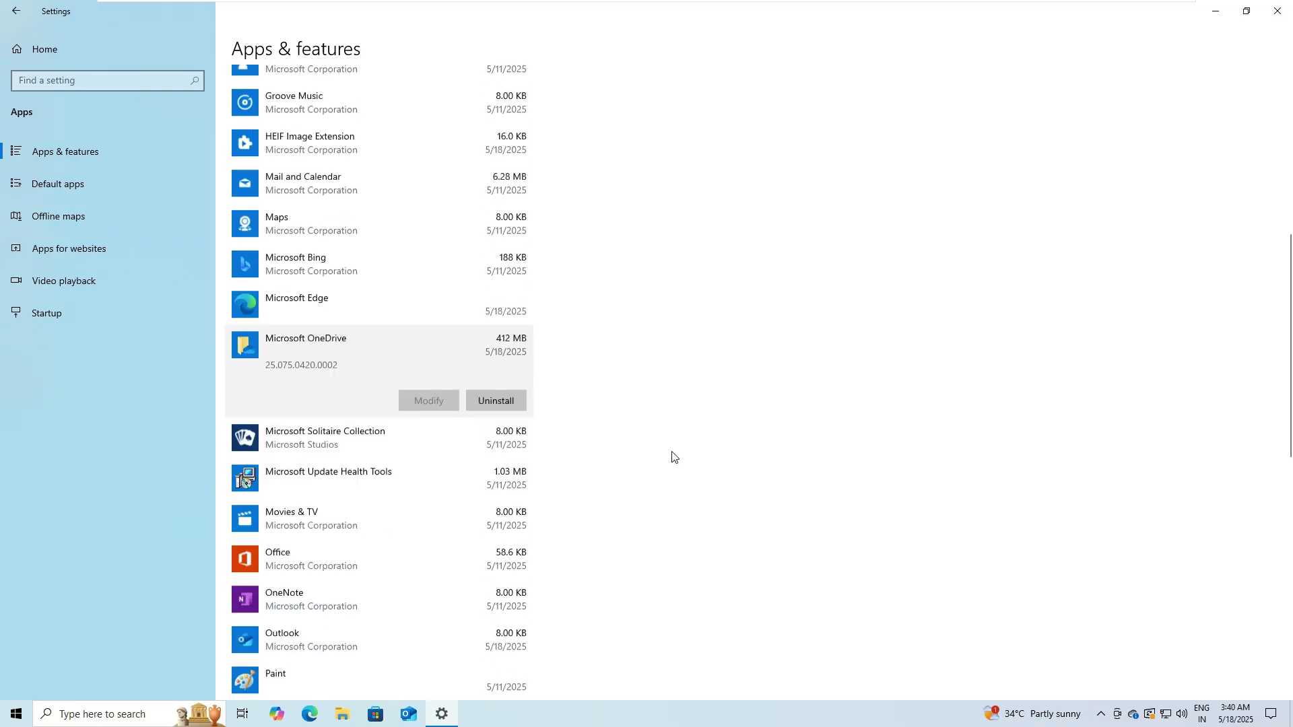
pyautogui.click(406, 229)
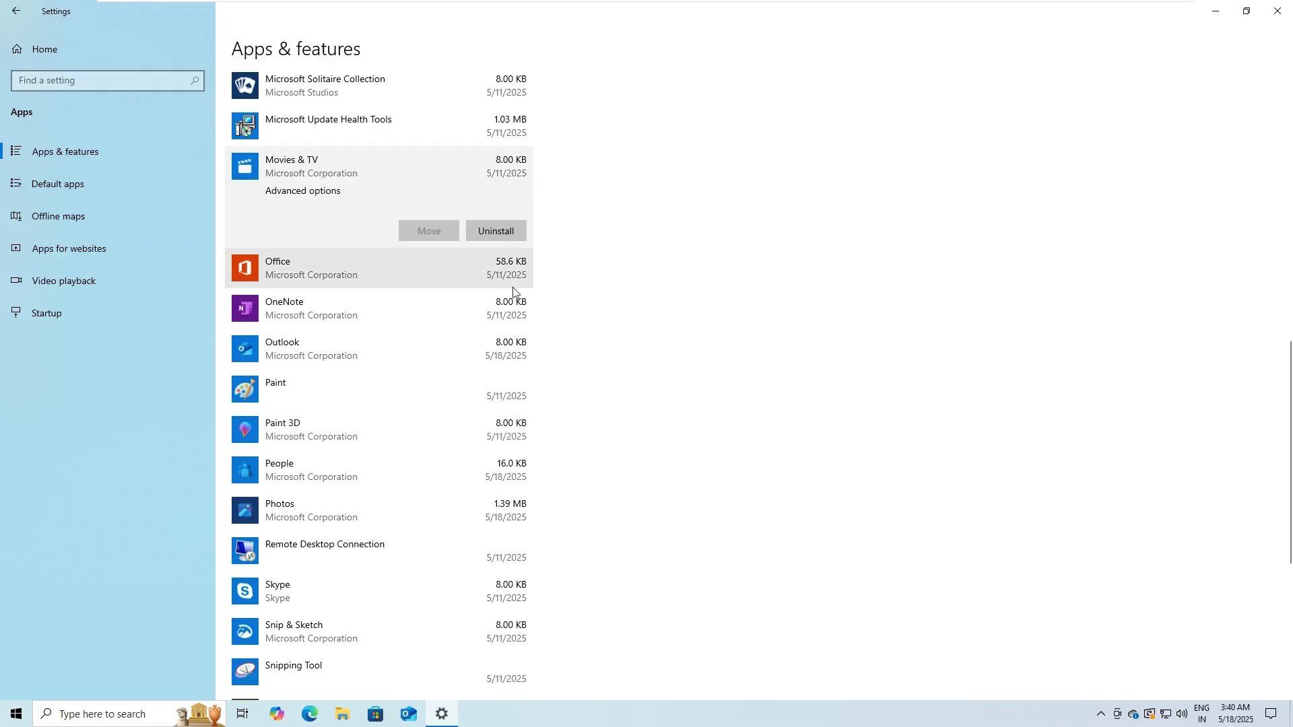
pyautogui.scroll(8, 1291, 155)
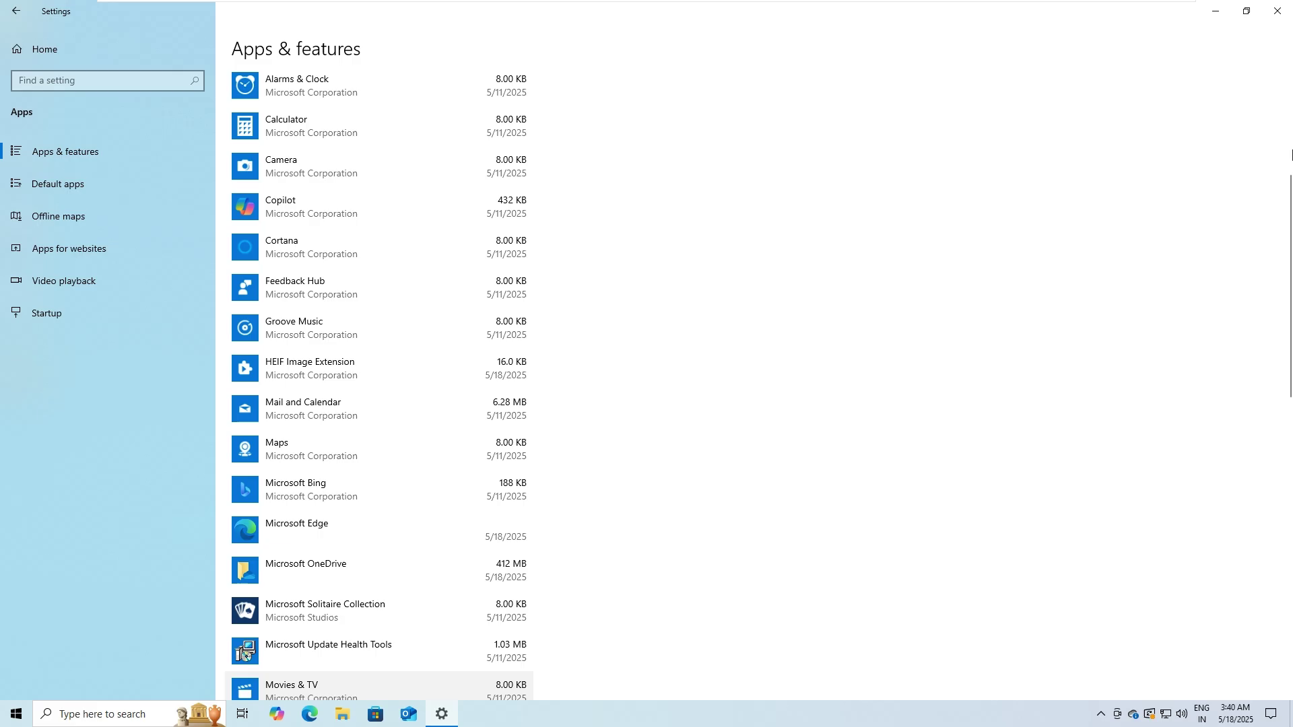
pyautogui.click(1215, 10)
# Step: Remove C: temporary files, including Temporary Internet Files, Thumbnails and Microsoft Defender Antivirus files
pyautogui.click(69, 723)
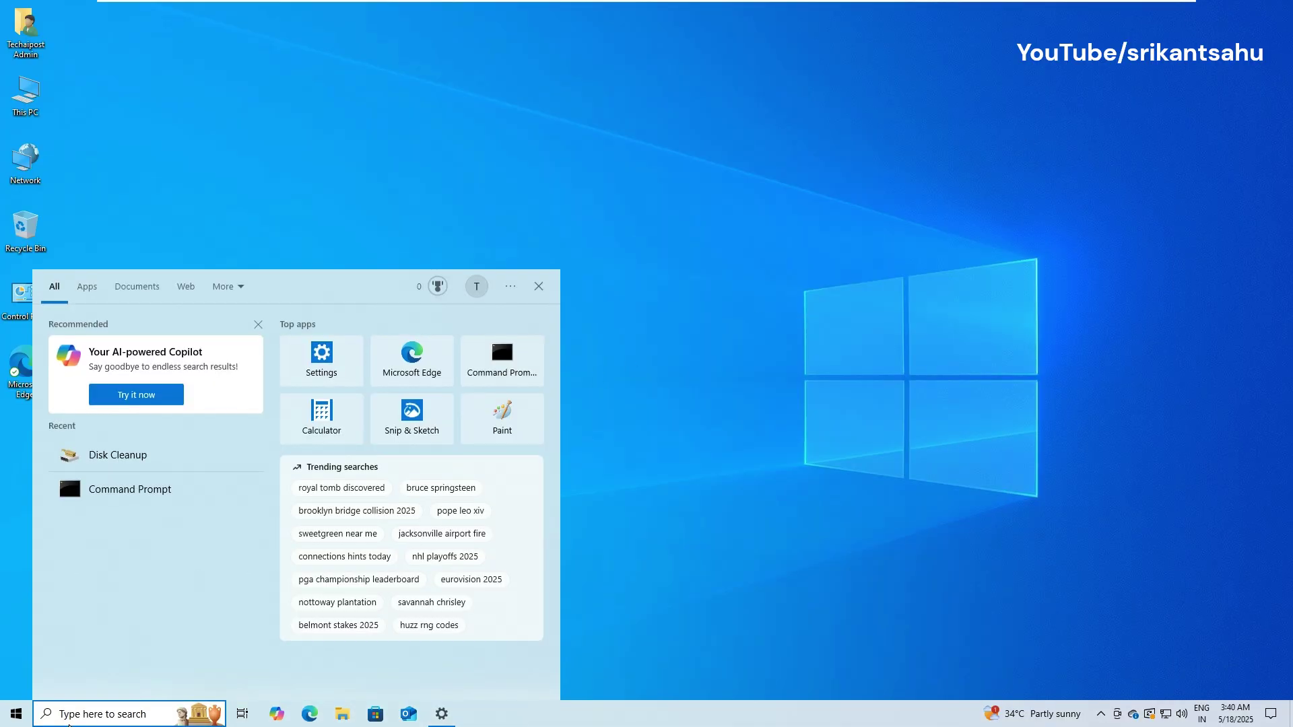
pyautogui.write('stora')
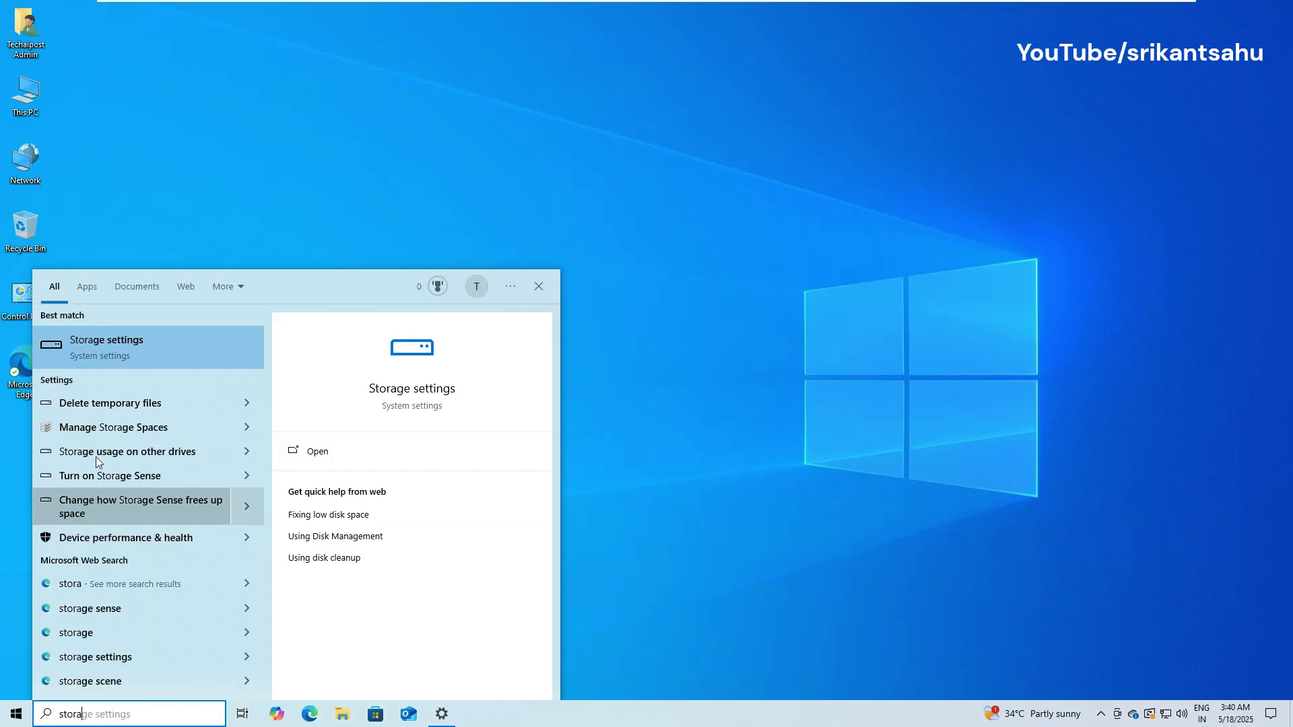
pyautogui.click(117, 340)
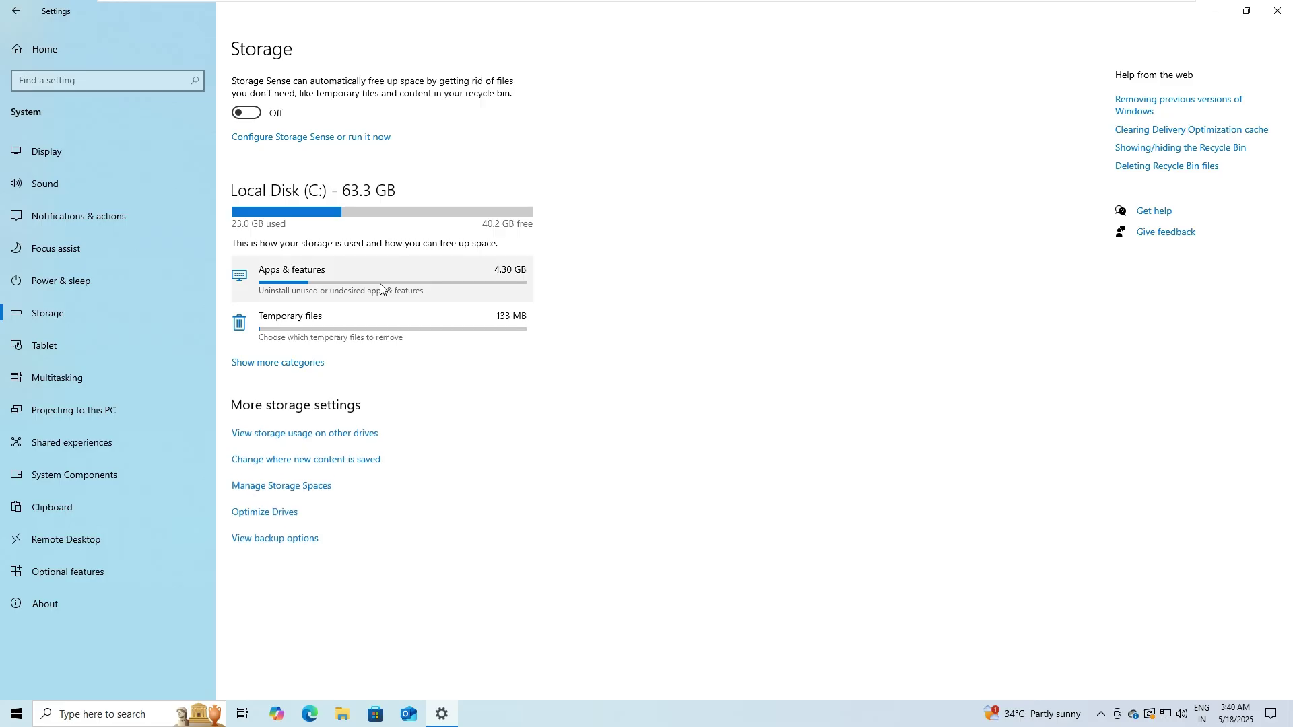
pyautogui.click(364, 329)
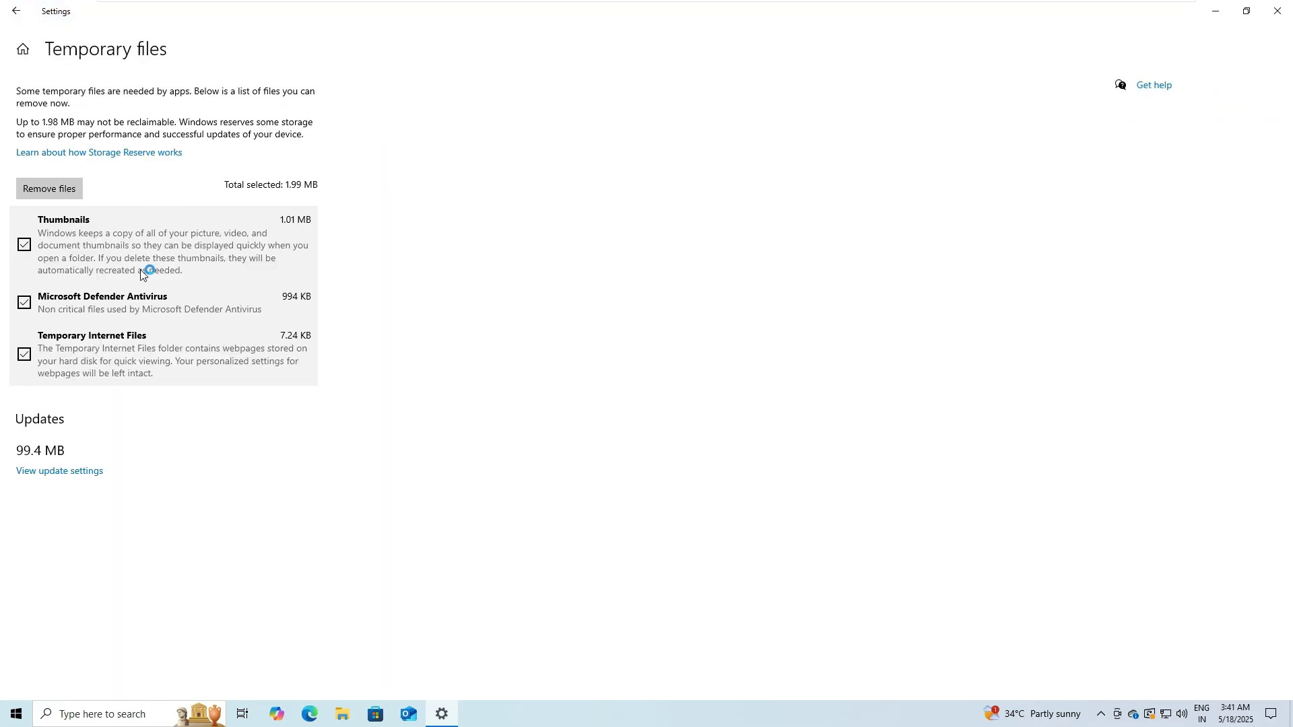
pyautogui.click(58, 188)
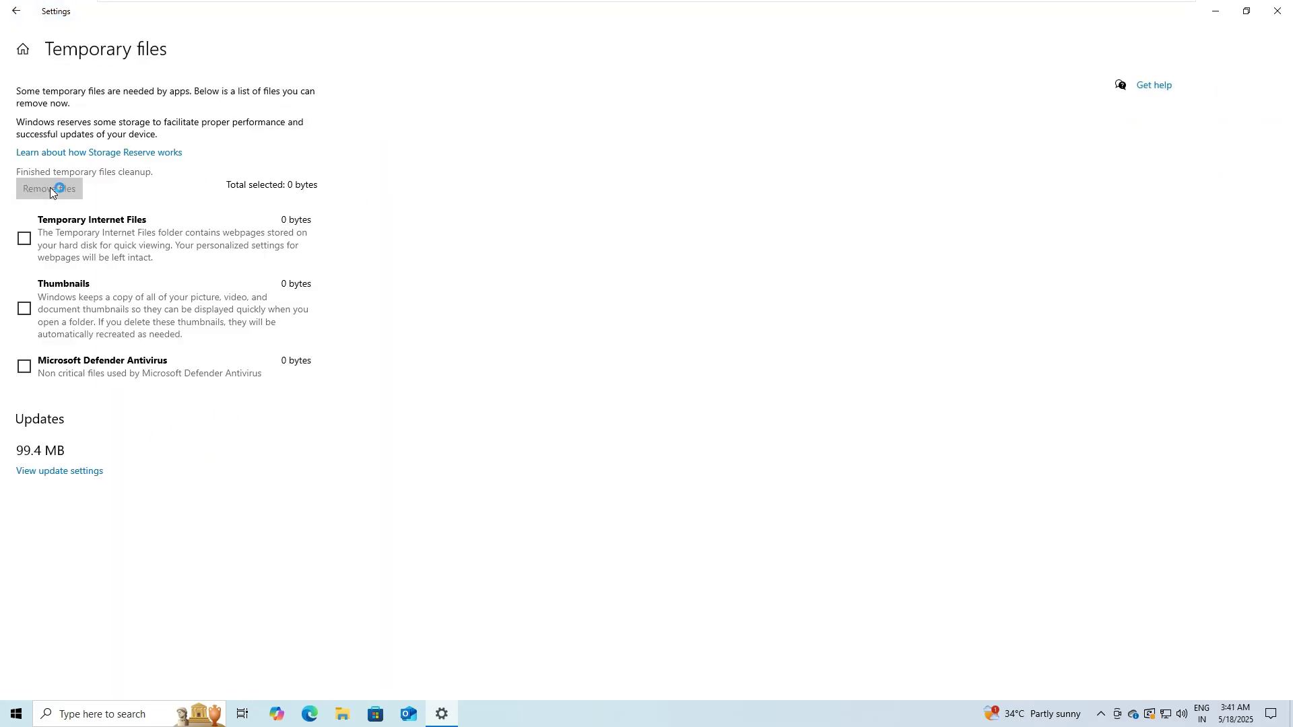
pyautogui.click(25, 239)
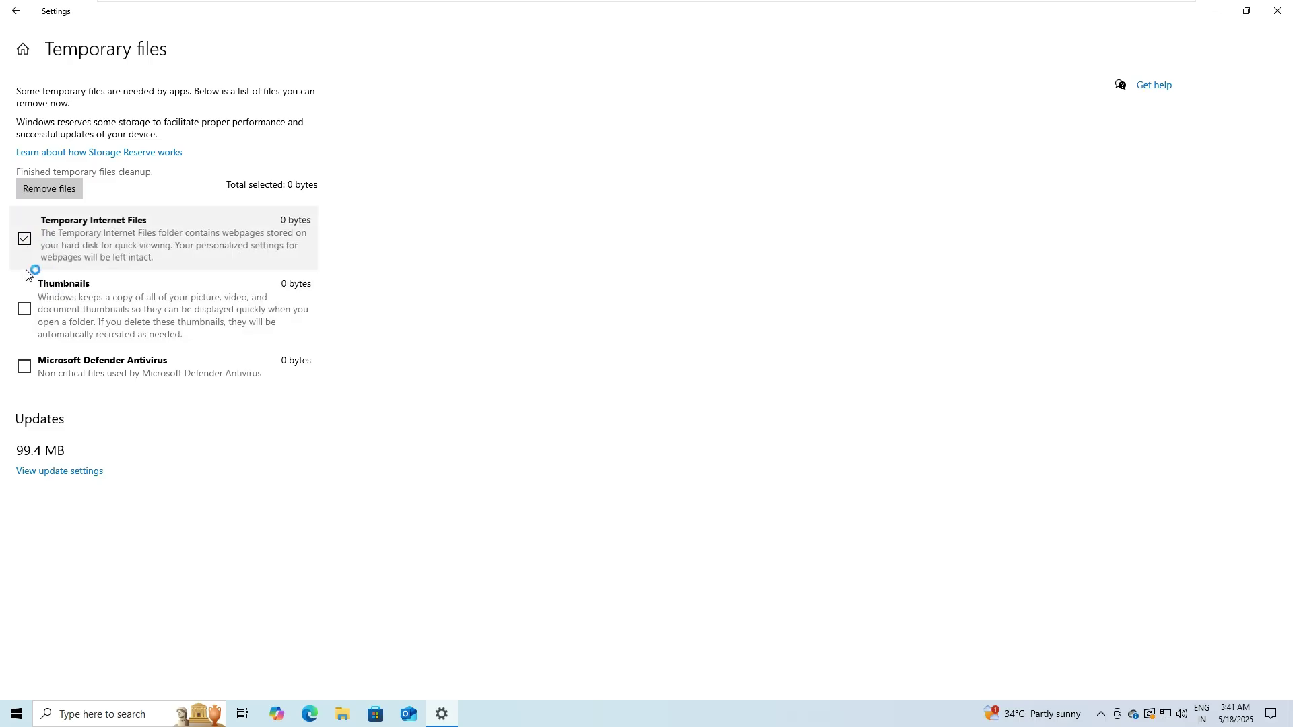
pyautogui.click(24, 307)
pyautogui.click(24, 365)
pyautogui.click(49, 189)
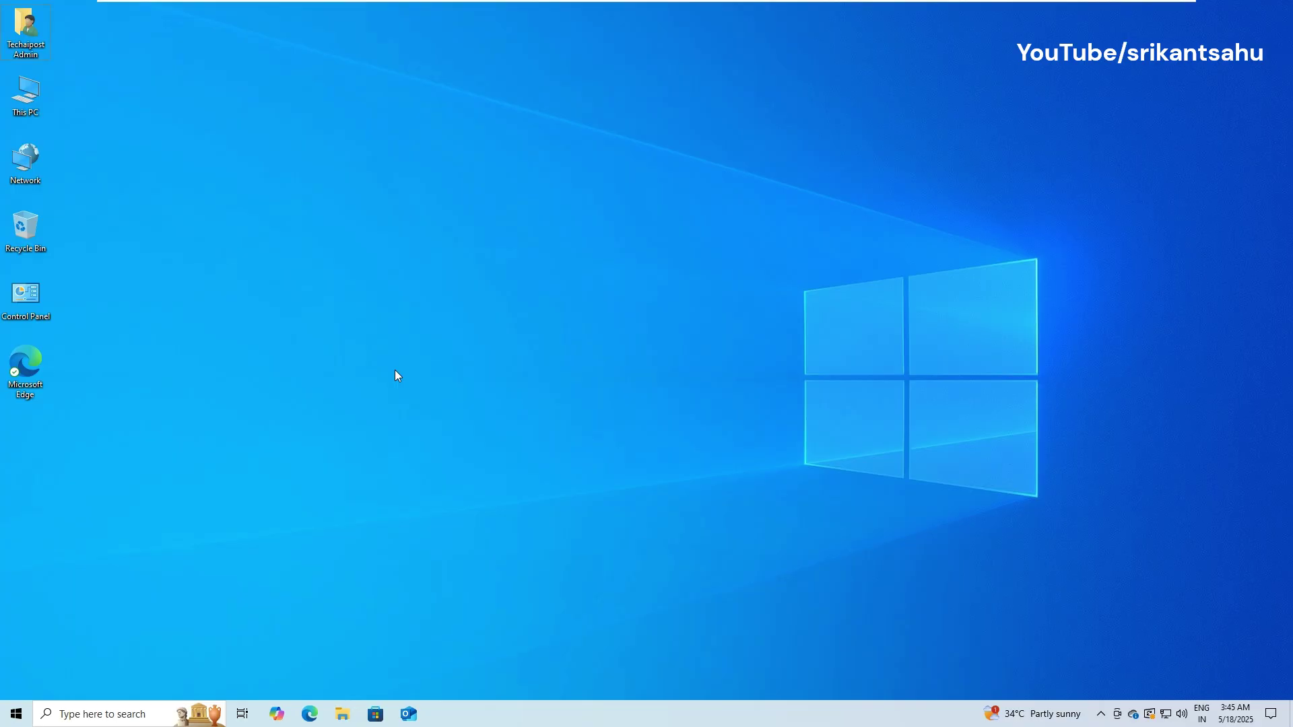
# Step: Launch msconfig, hide all Microsoft services on the Services tab, and switch to Startup
pyautogui.press('super+r')
pyautogui.write('msco')
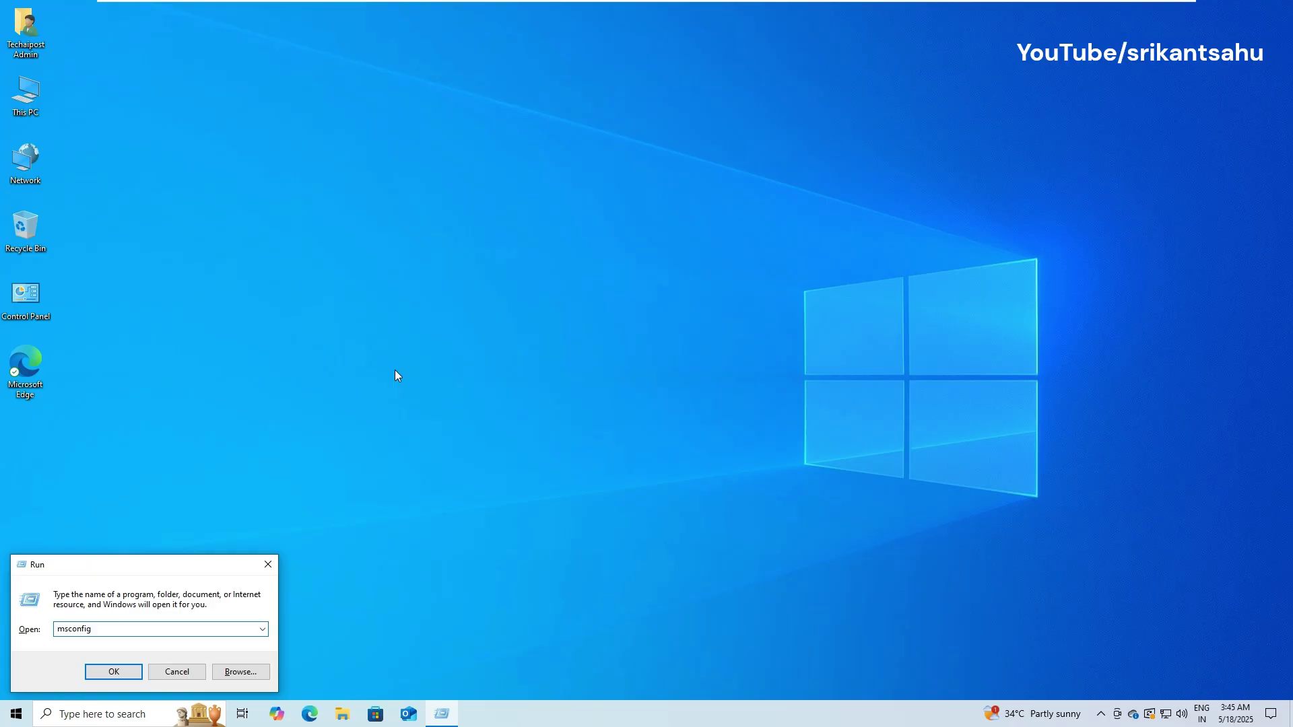
pyautogui.click(113, 672)
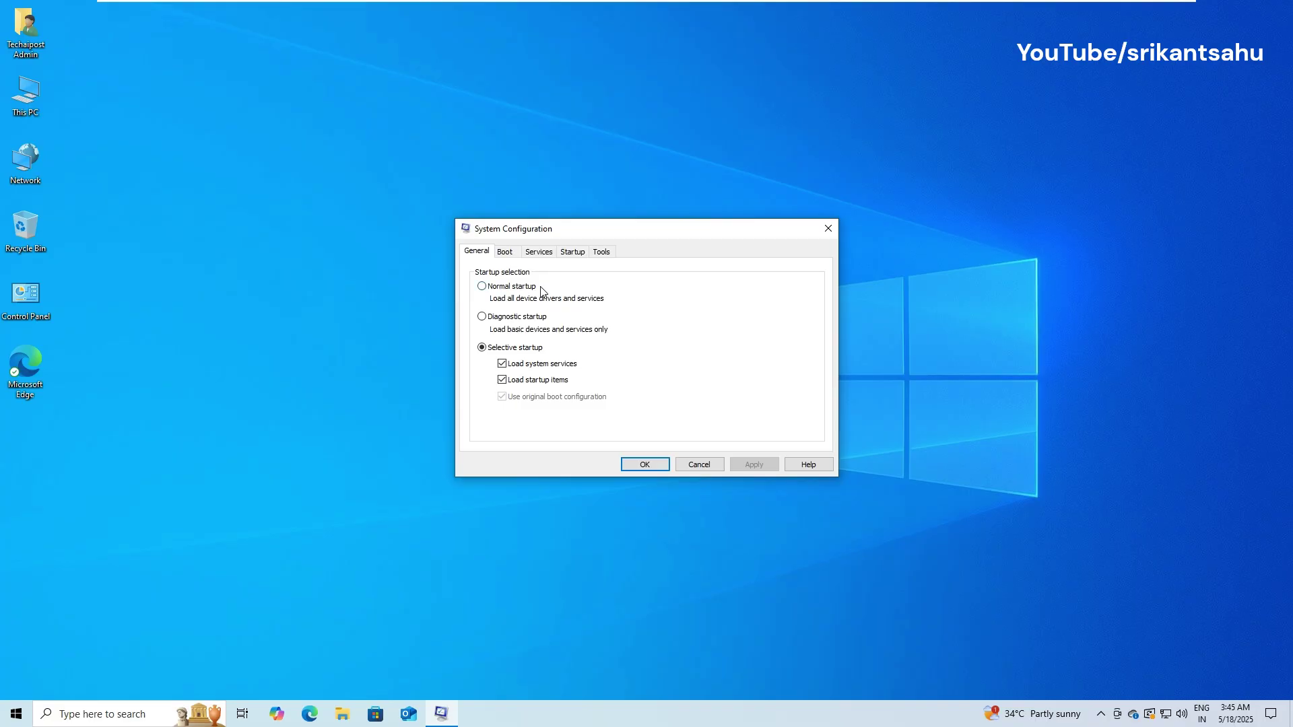
pyautogui.click(539, 253)
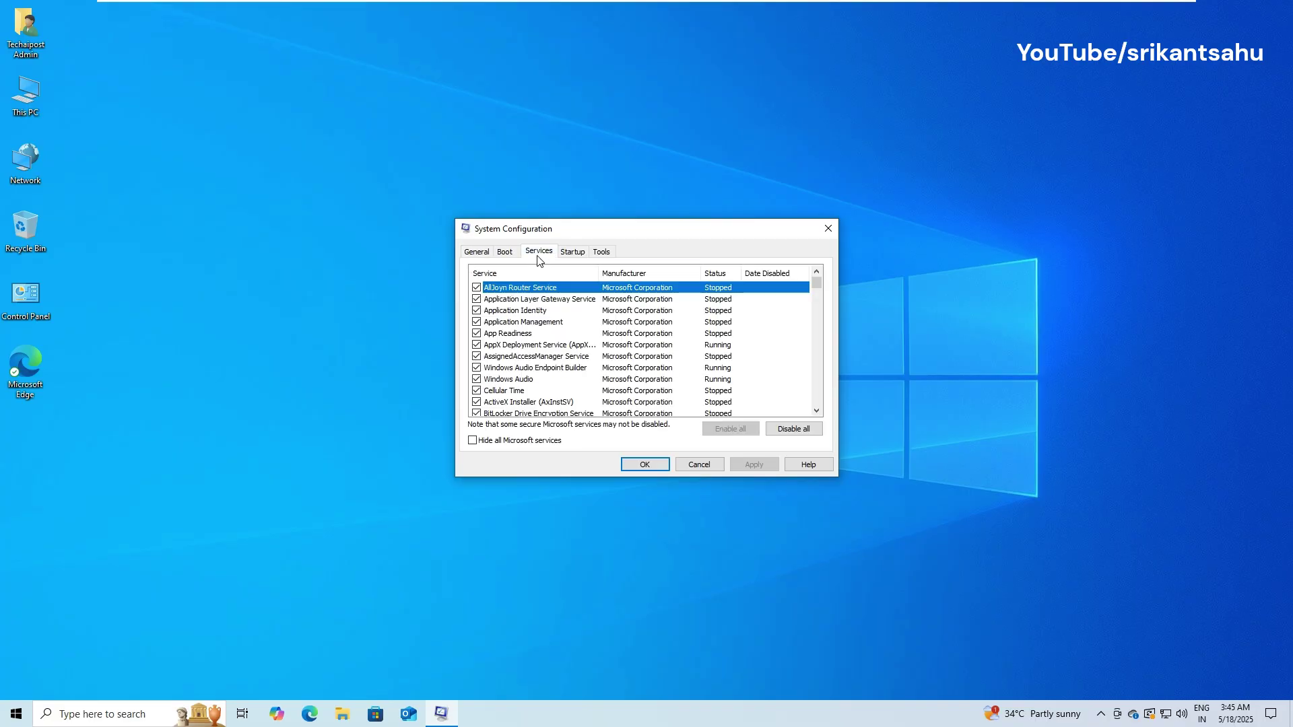
pyautogui.click(472, 440)
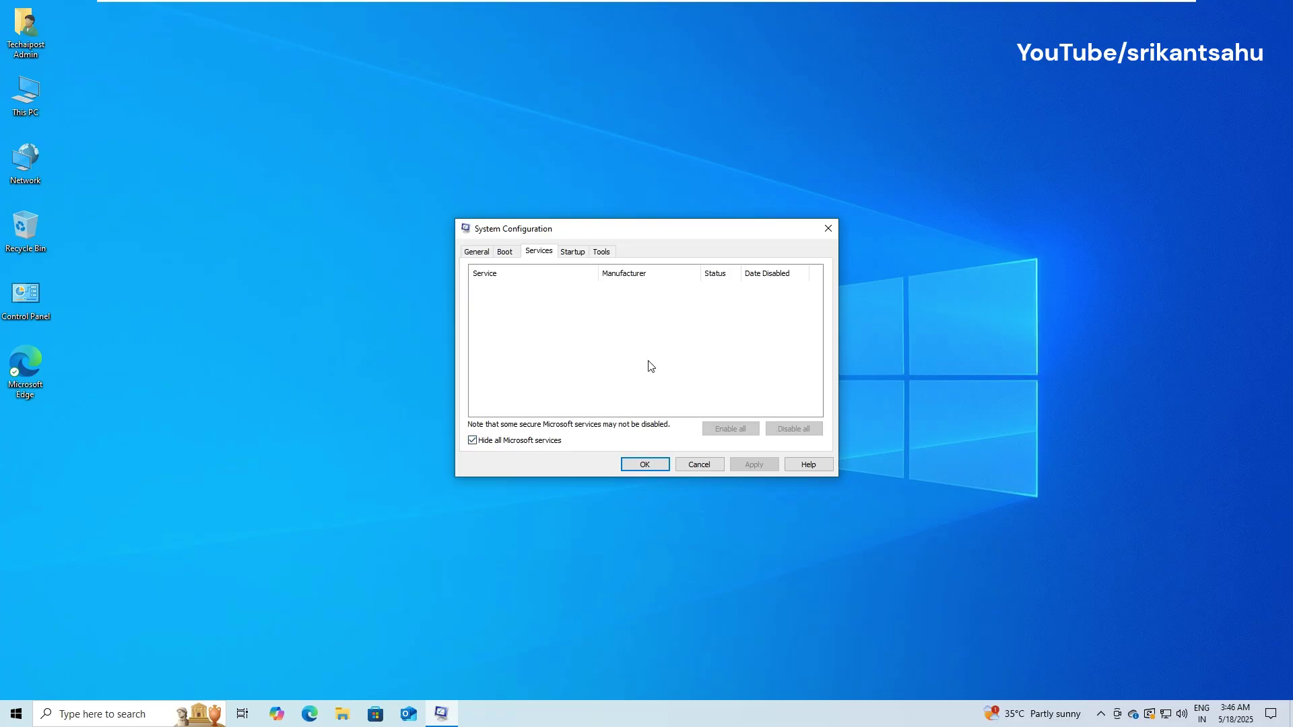
pyautogui.click(573, 253)
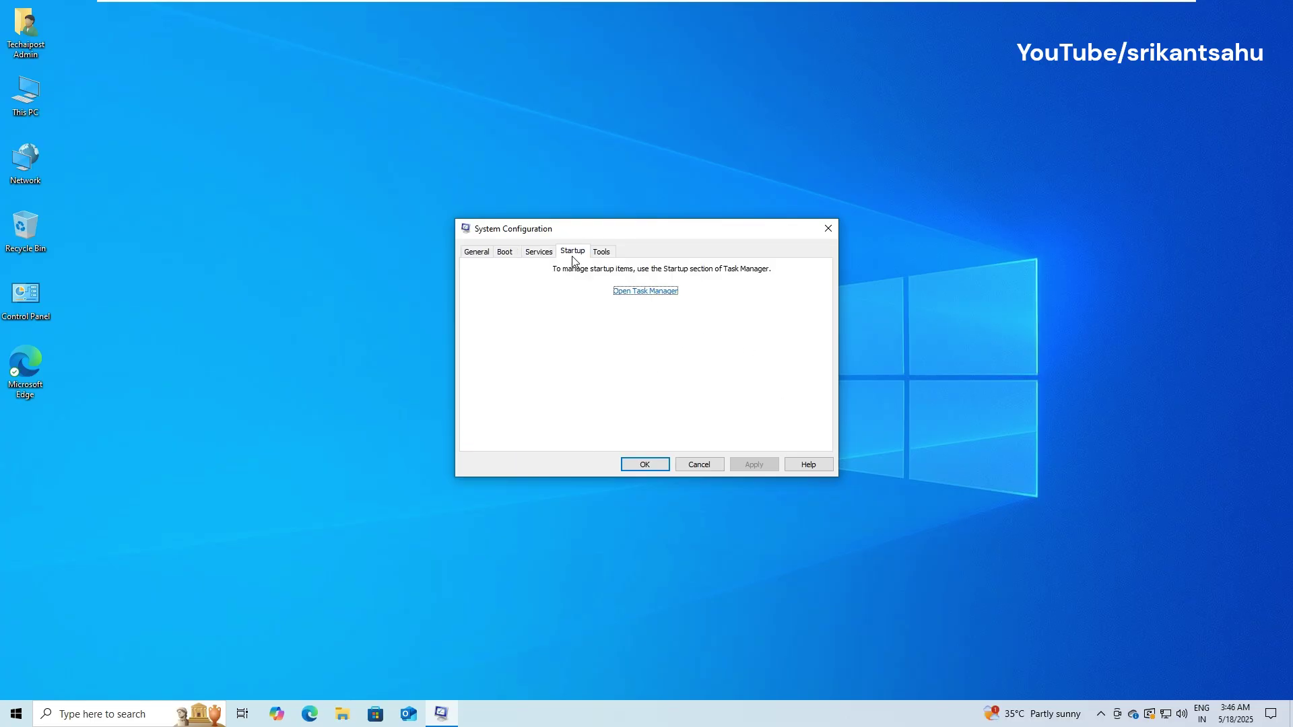
# Step: Disable the Microsoft OneDrive and Windows Security notification startup items in Task Manager, then close it
pyautogui.click(643, 291)
pyautogui.moveTo(399, 169); pyautogui.dragTo(567, 184)
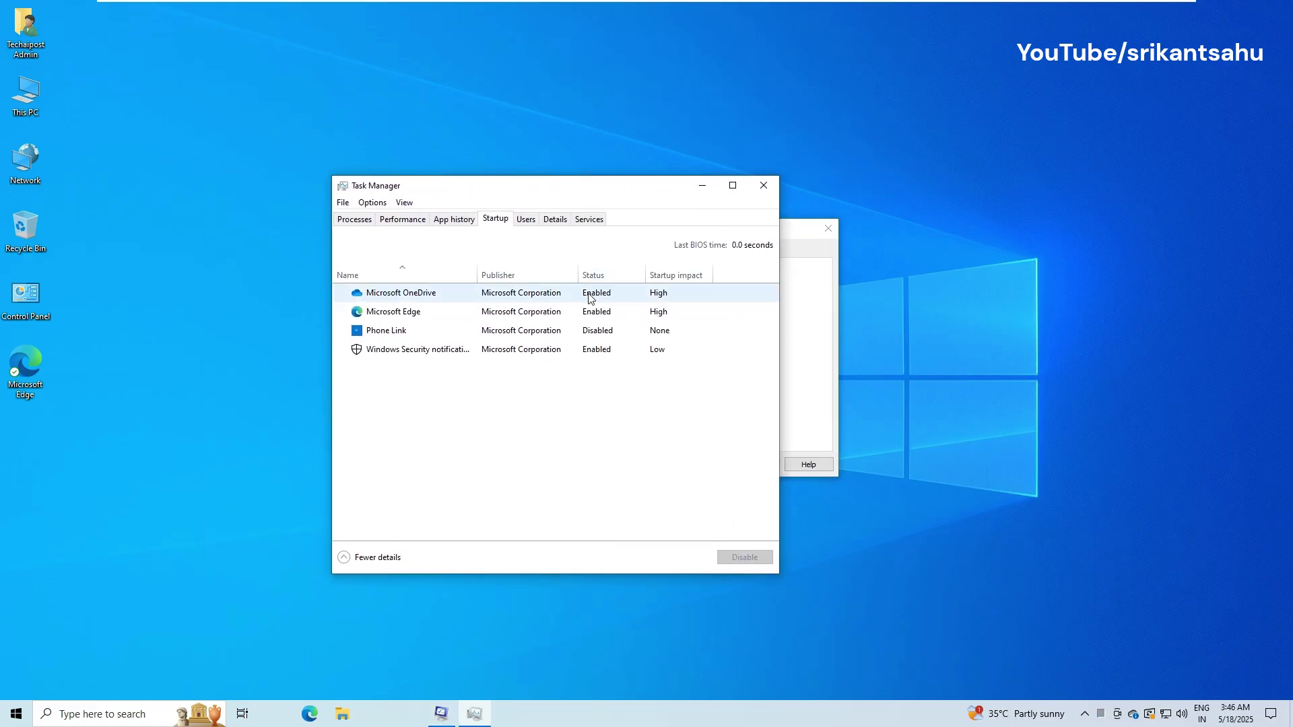
pyautogui.click(588, 297)
pyautogui.rightClick(590, 297)
pyautogui.click(608, 305)
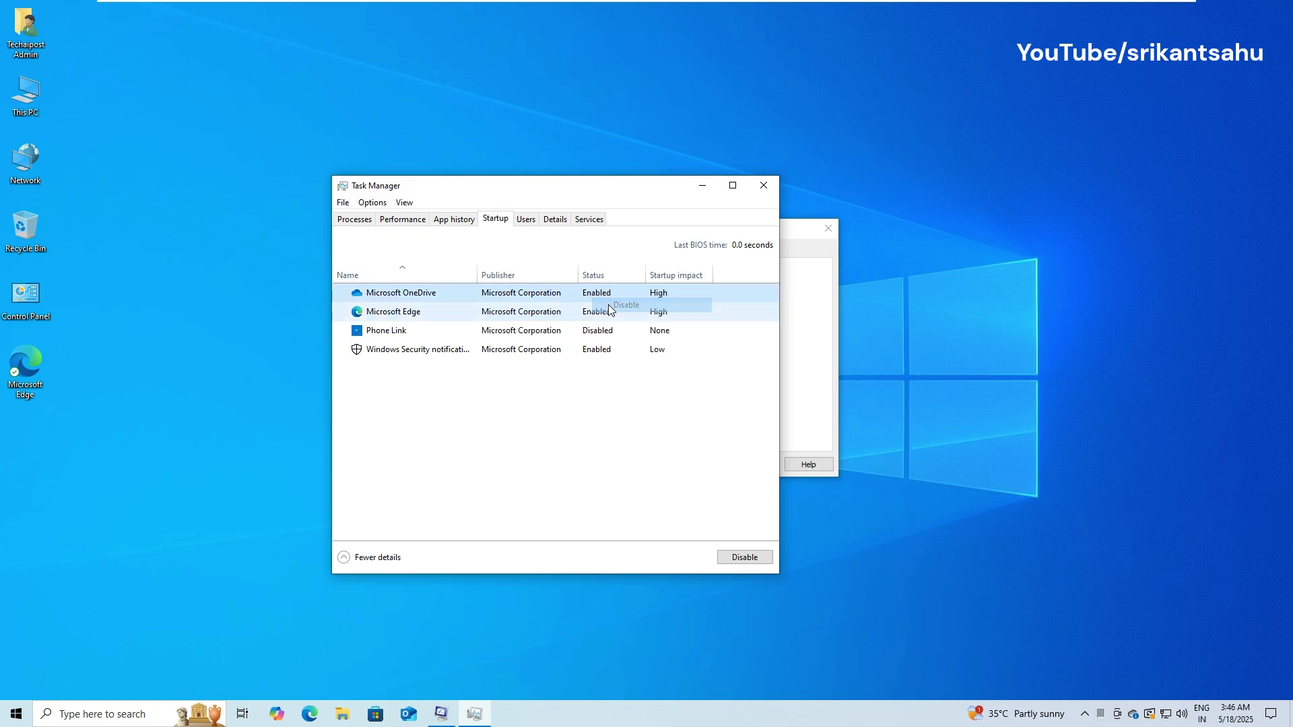
pyautogui.rightClick(590, 314)
pyautogui.click(602, 322)
pyautogui.rightClick(588, 350)
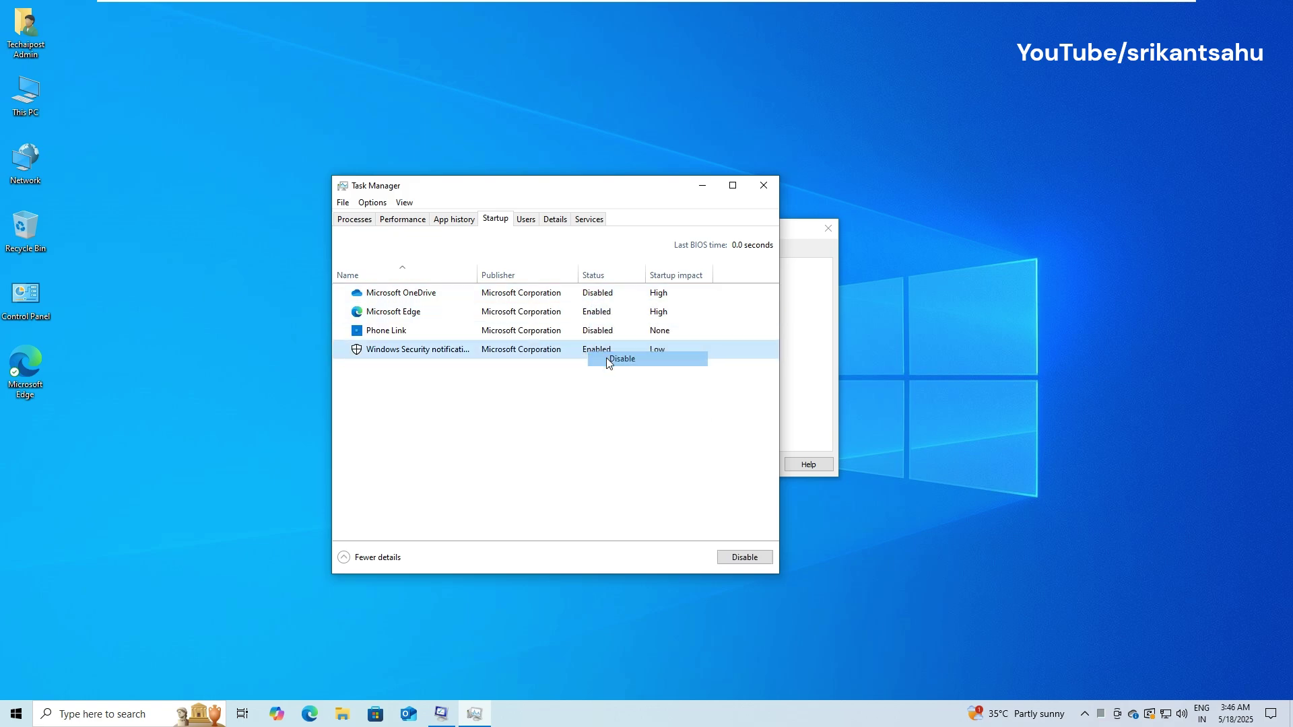
pyautogui.click(613, 372)
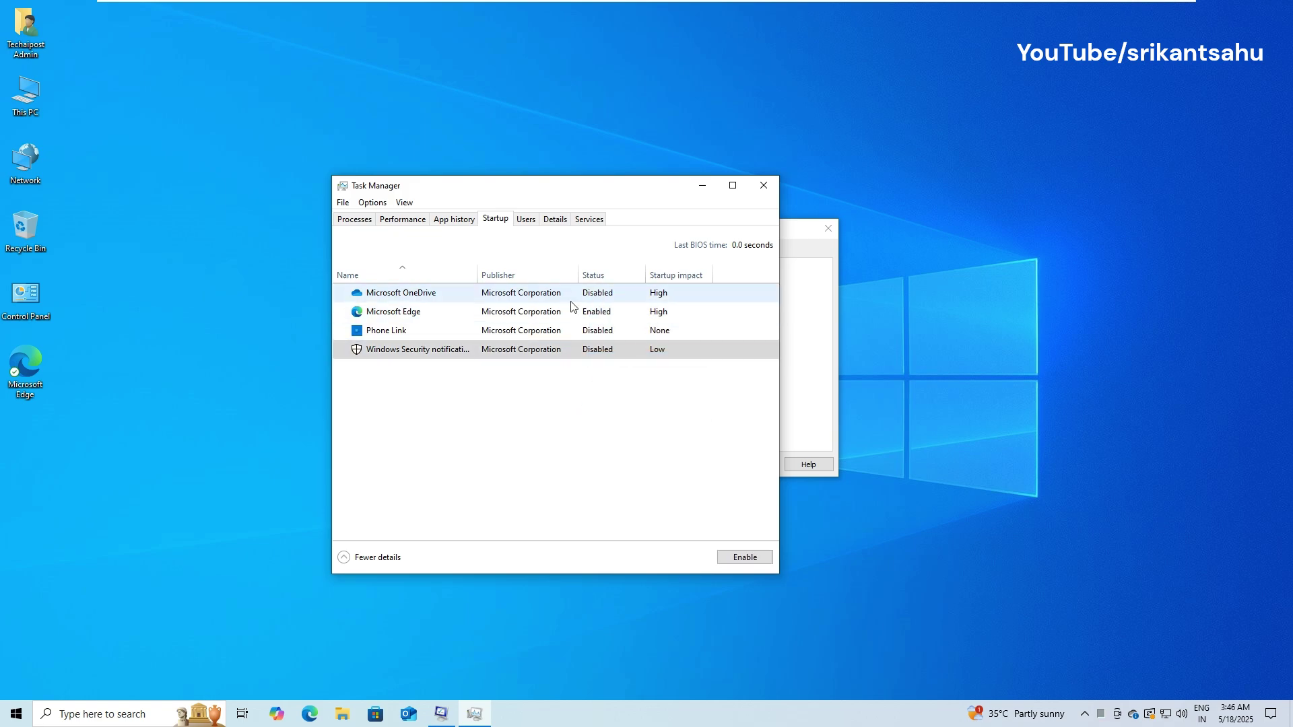
pyautogui.click(762, 187)
# Step: Close System Configuration, restart the PC, and sign back in with the account PIN
pyautogui.click(830, 230)
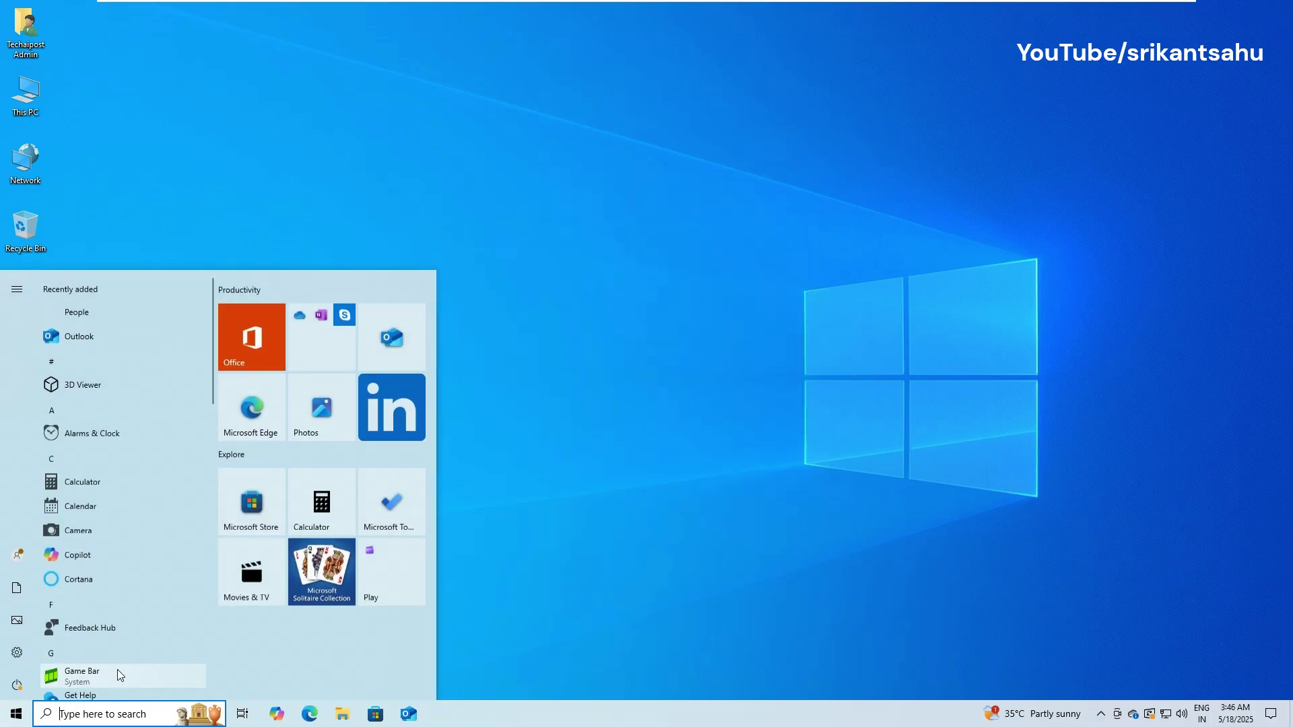
pyautogui.click(16, 714)
pyautogui.click(39, 685)
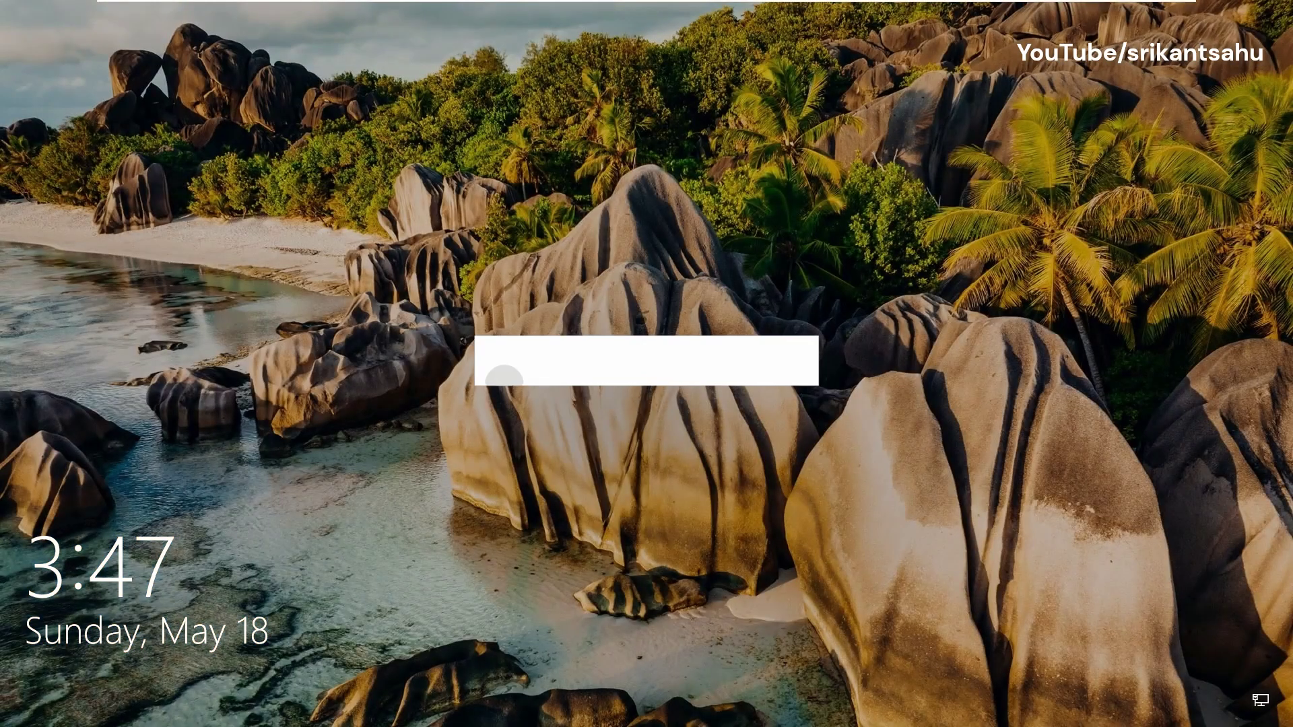
pyautogui.press('space')
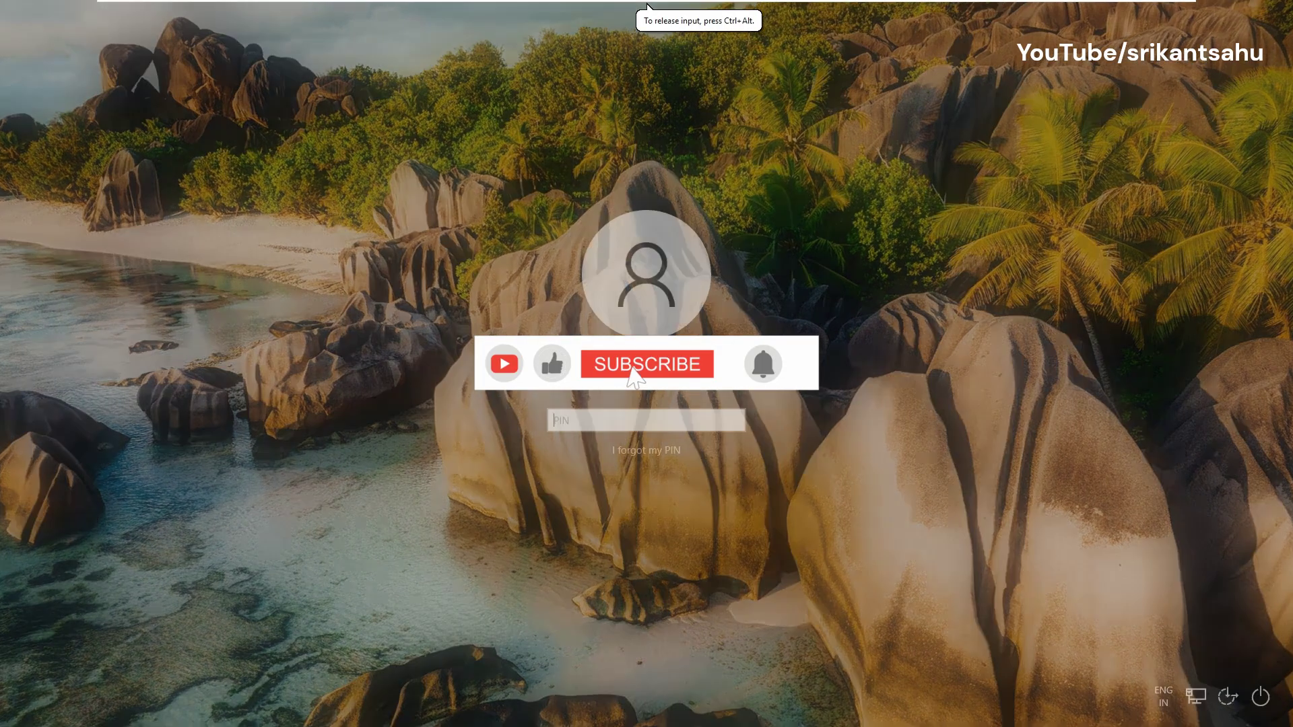
pyautogui.write('1234')
pyautogui.press('Return')
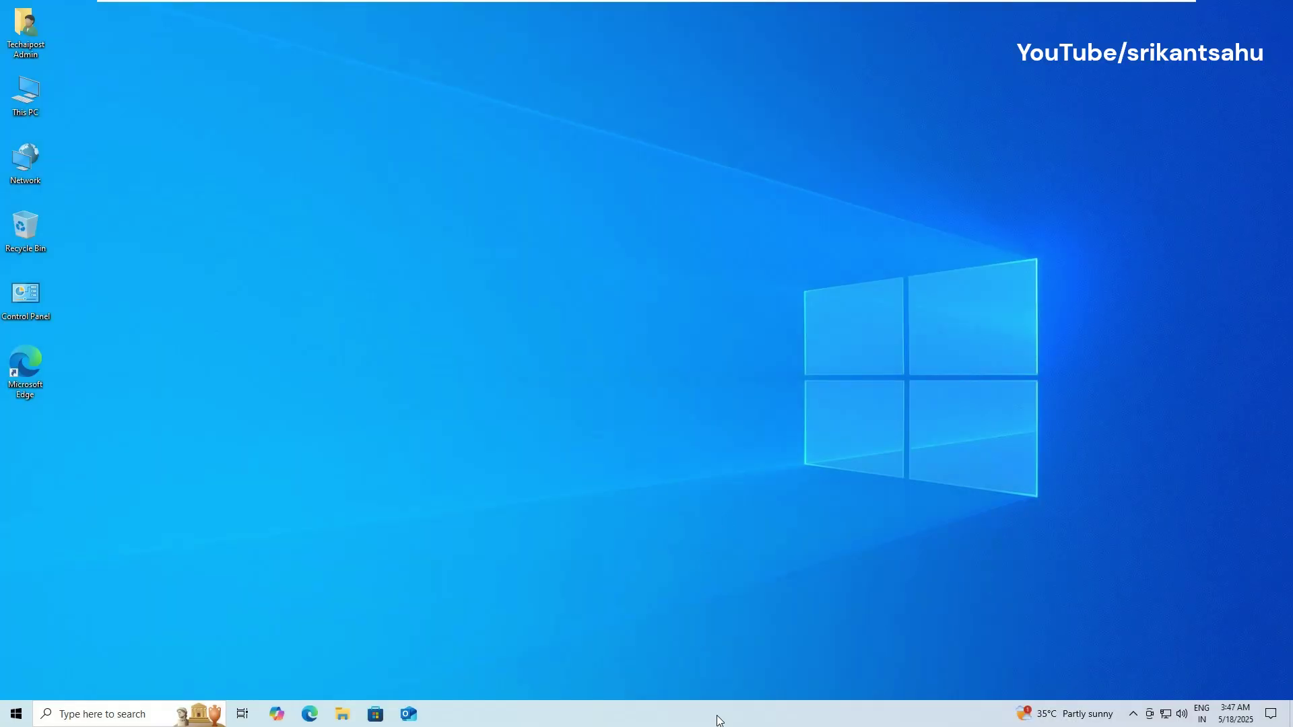
pyautogui.rightClick(720, 722)
pyautogui.click(775, 654)
pyautogui.click(441, 387)
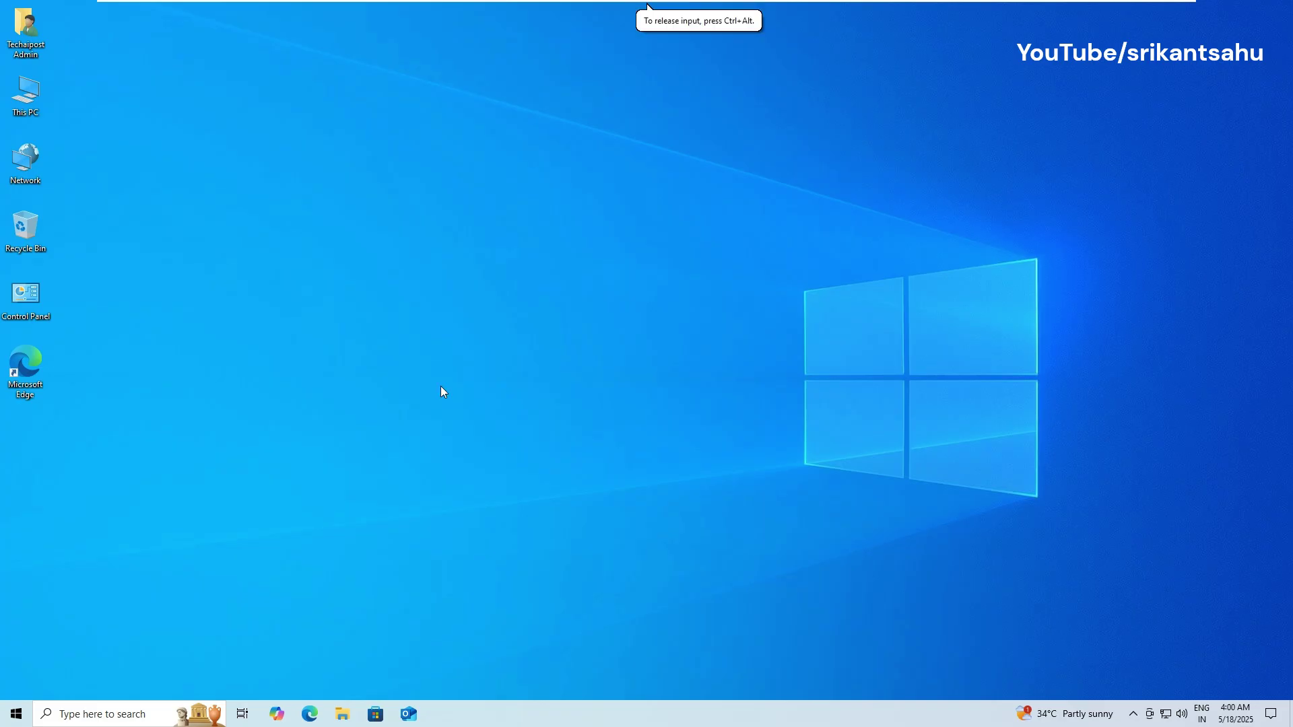
# Step: Open the Services console via services.msc, maximize it, and jump down the services list
pyautogui.press('super+r')
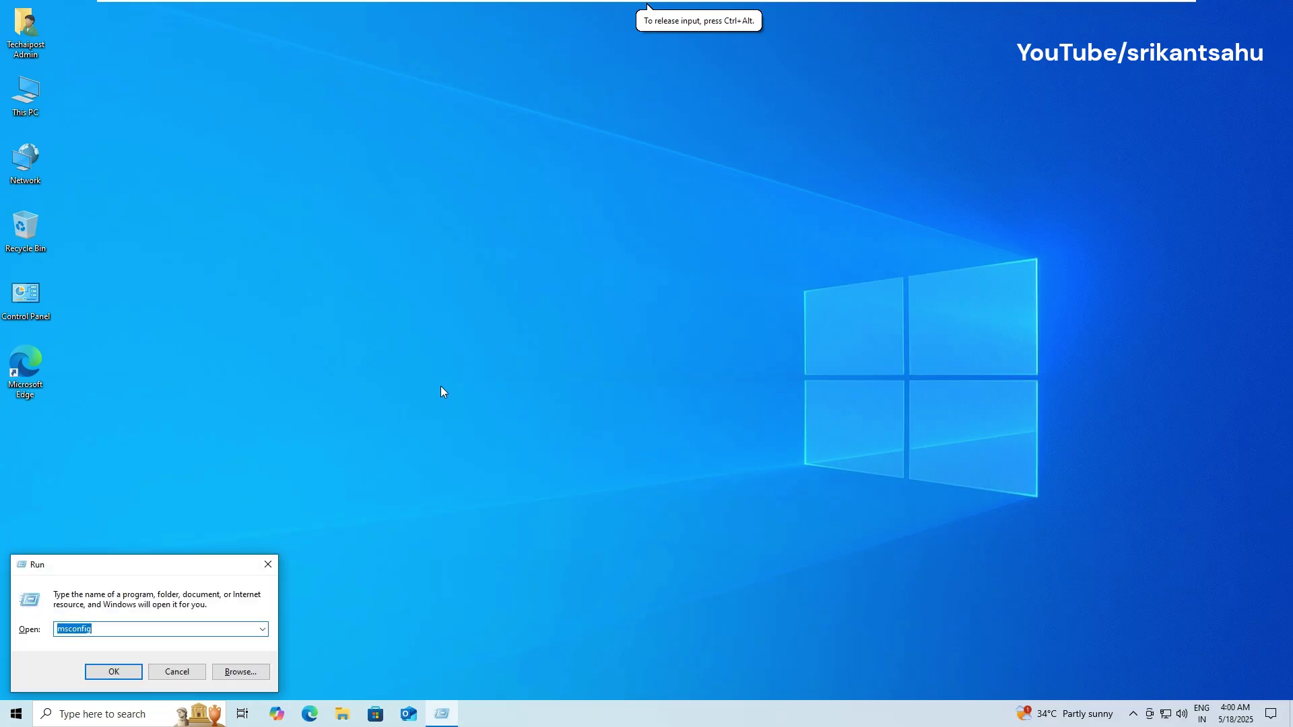
pyautogui.write('services.msc')
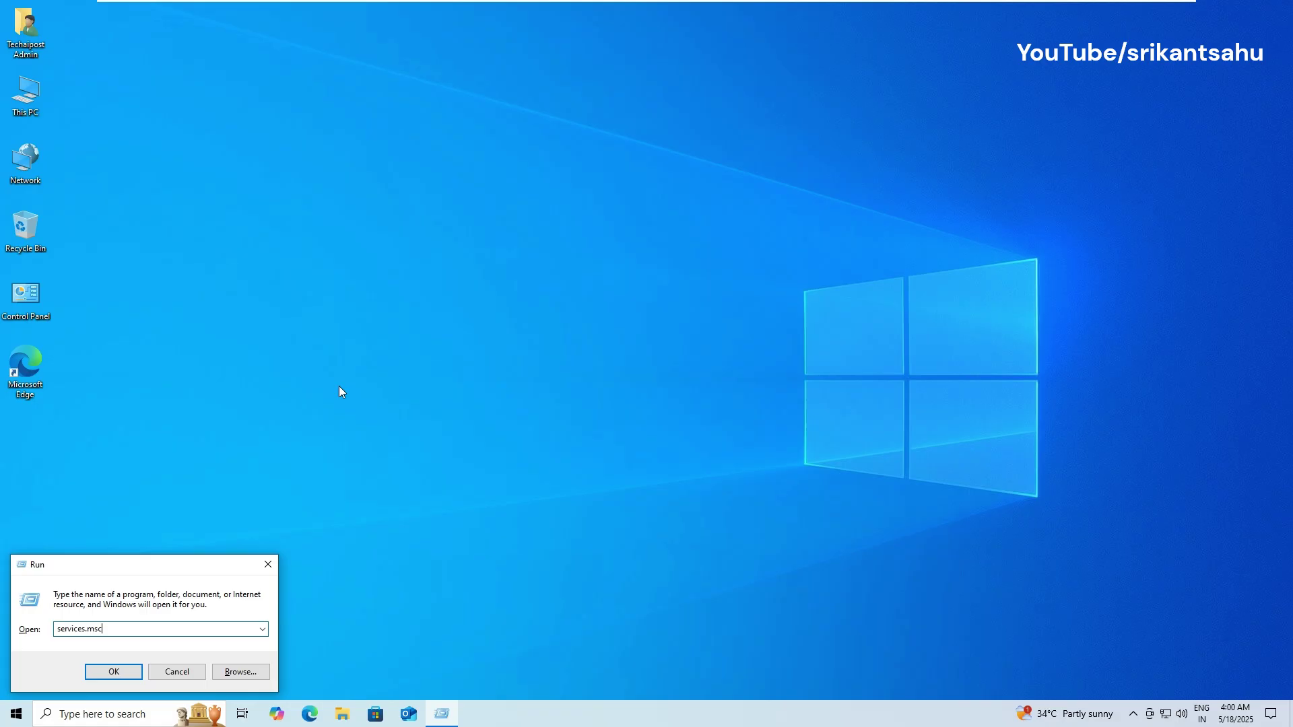
pyautogui.click(130, 673)
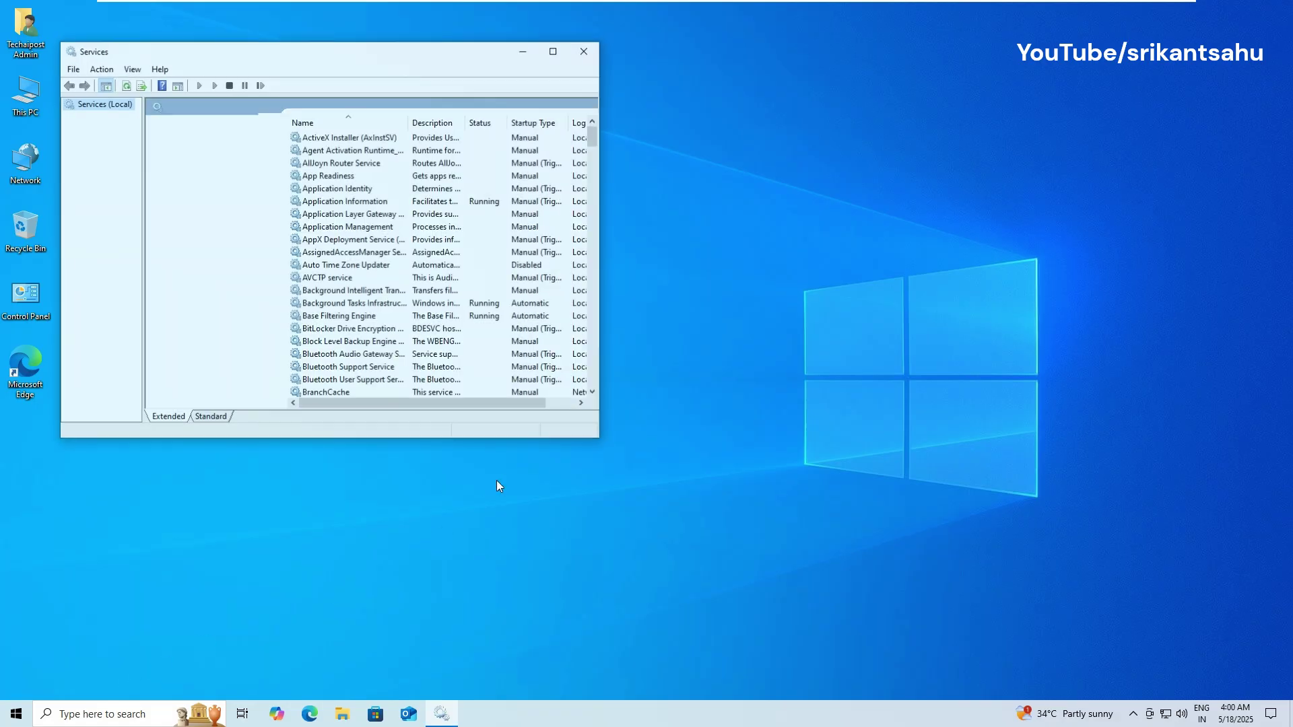
pyautogui.moveTo(326, 63); pyautogui.dragTo(475, 118)
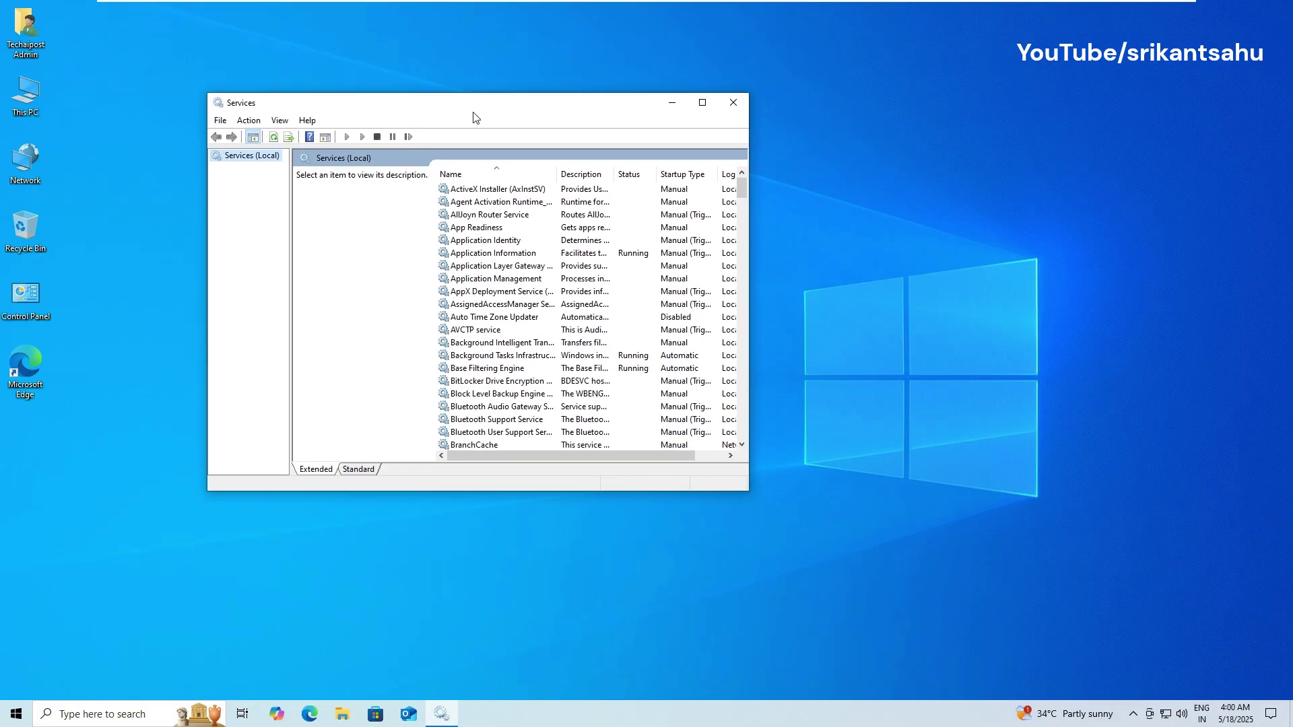
pyautogui.click(516, 369)
pyautogui.write('webc')
pyautogui.scroll(-1, 516, 375)
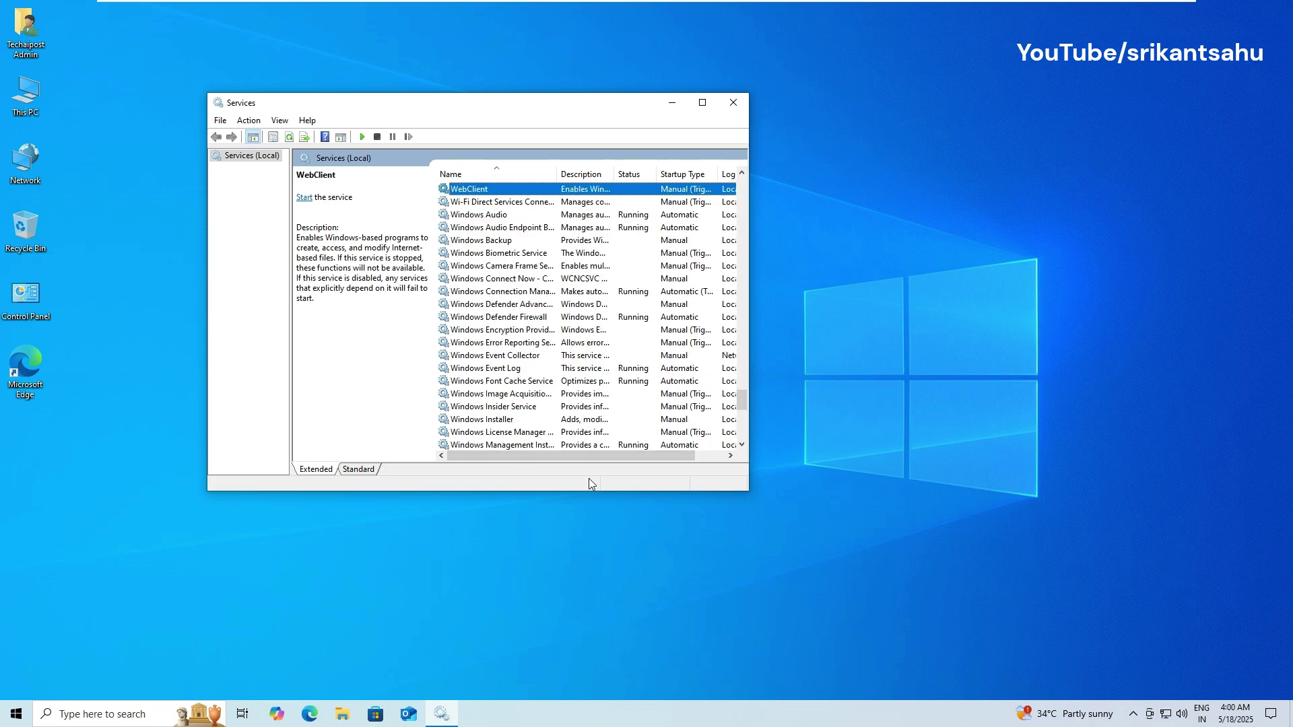
pyautogui.click(702, 103)
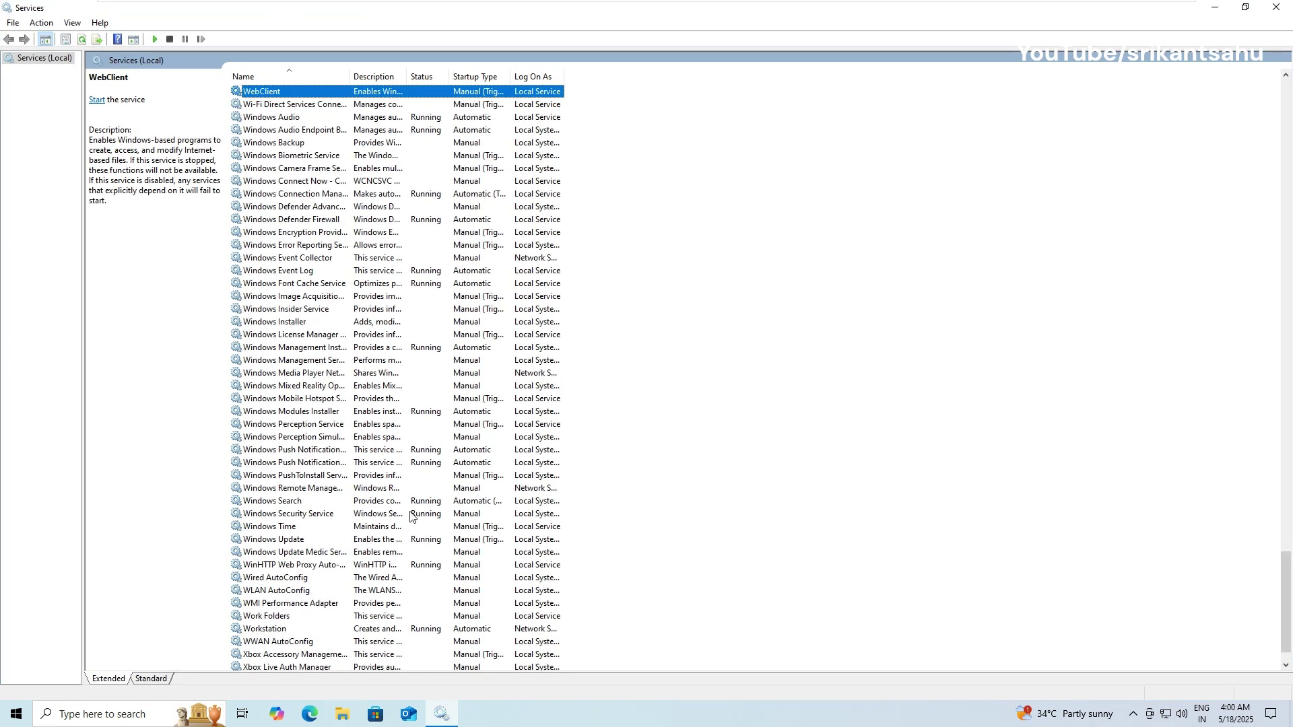
# Step: Stop the Windows Update service from its right-click menu
pyautogui.click(270, 540)
pyautogui.rightClick(269, 542)
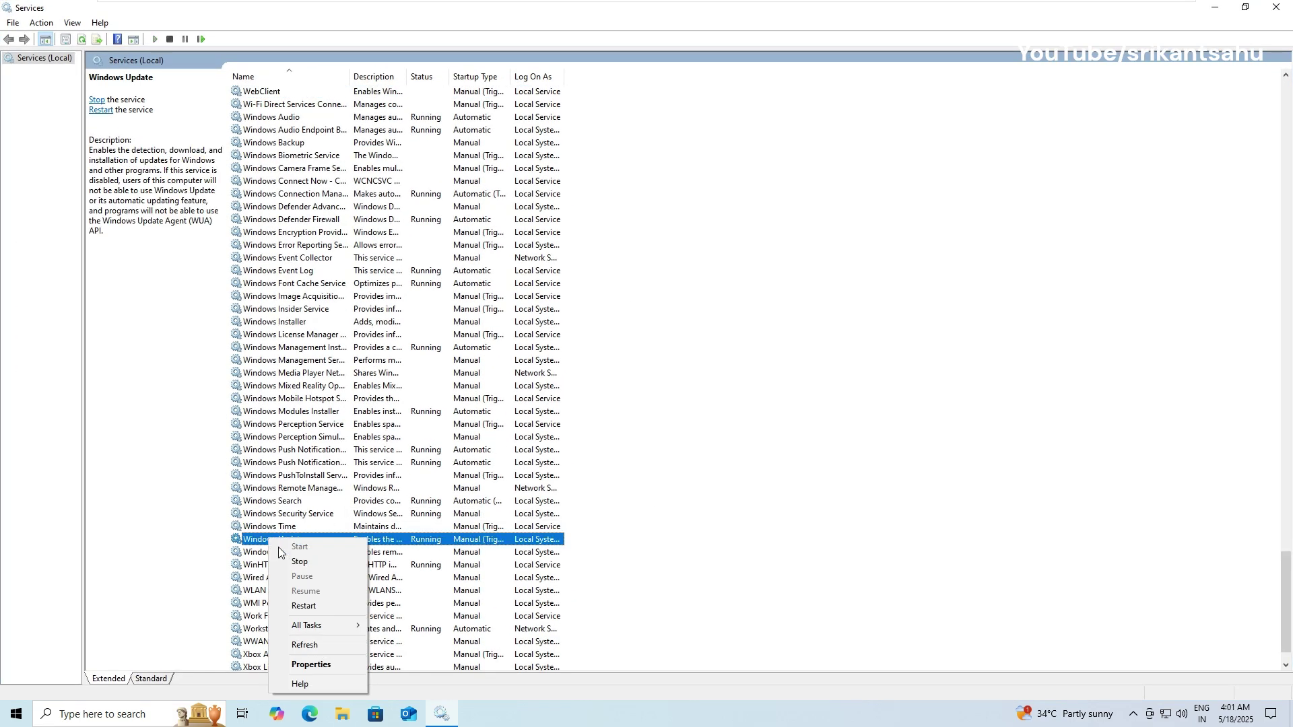
pyautogui.click(298, 562)
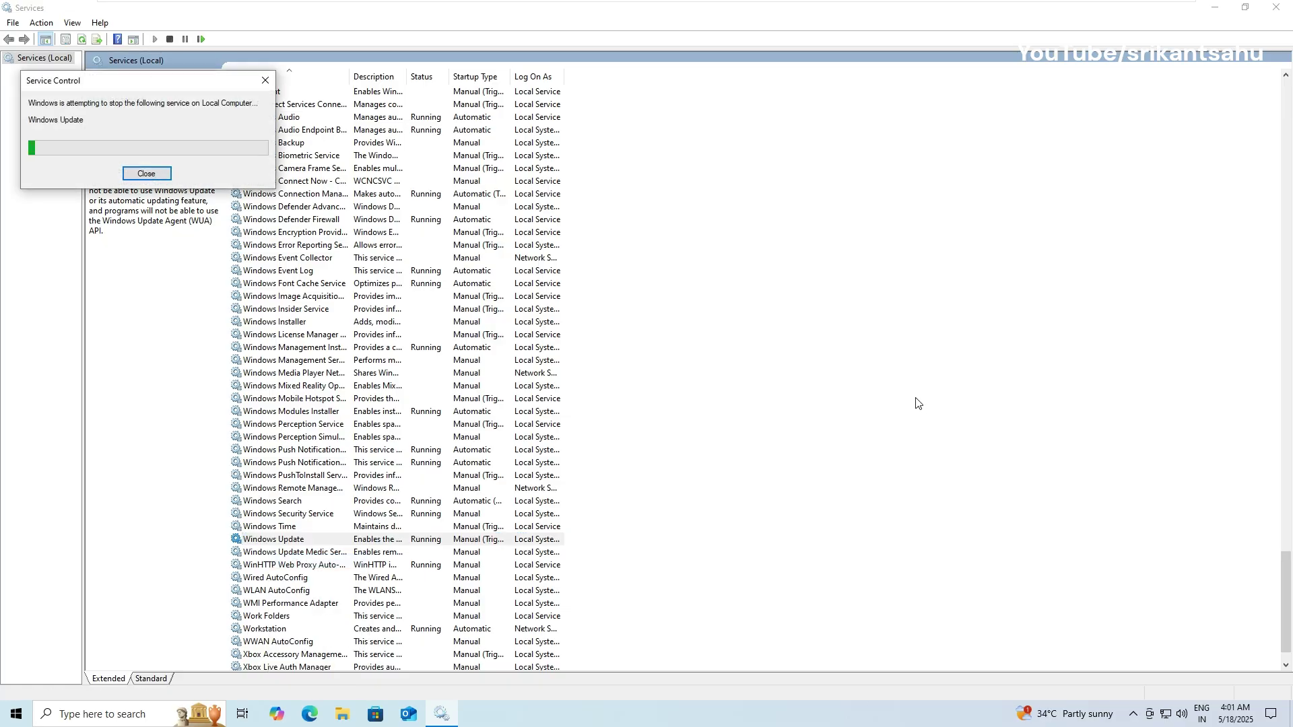
pyautogui.scroll(15, 687, 404)
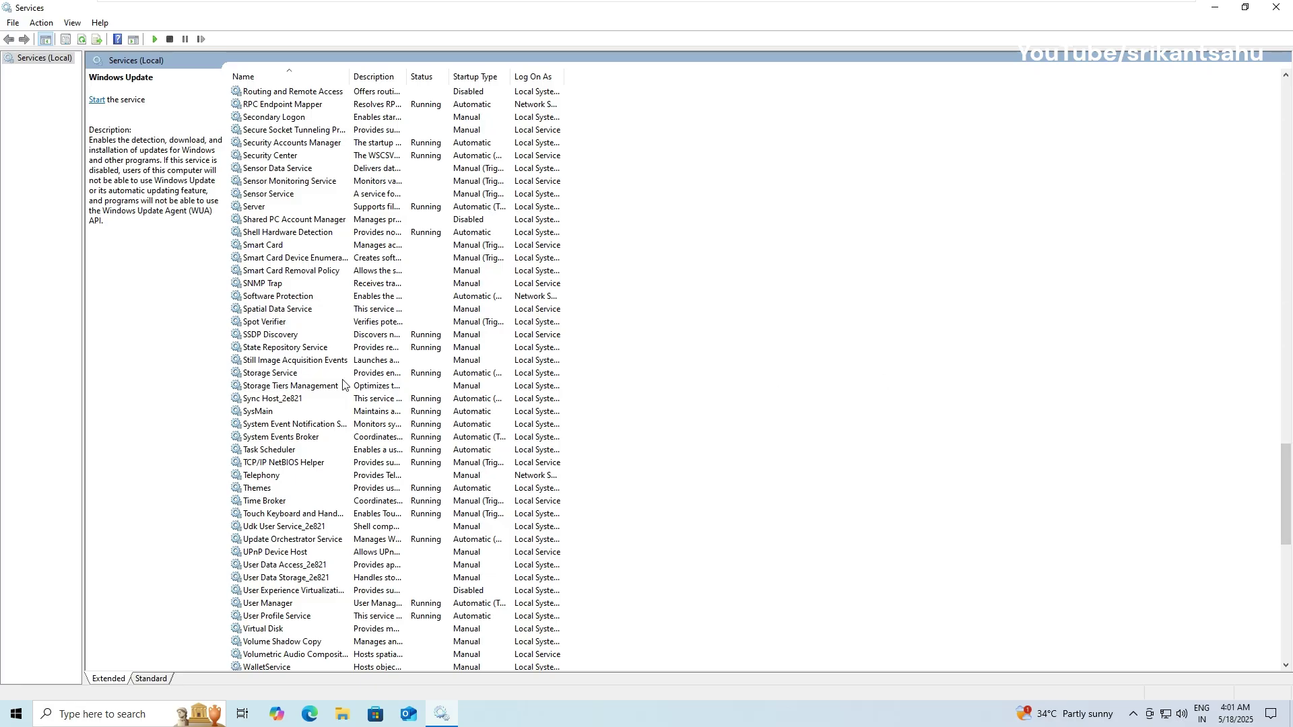
# Step: Look over the Background Intelligent Transfer Service's actions in Services without changing it
pyautogui.click(334, 361)
pyautogui.press('b')
pyautogui.scroll(1, 344, 364)
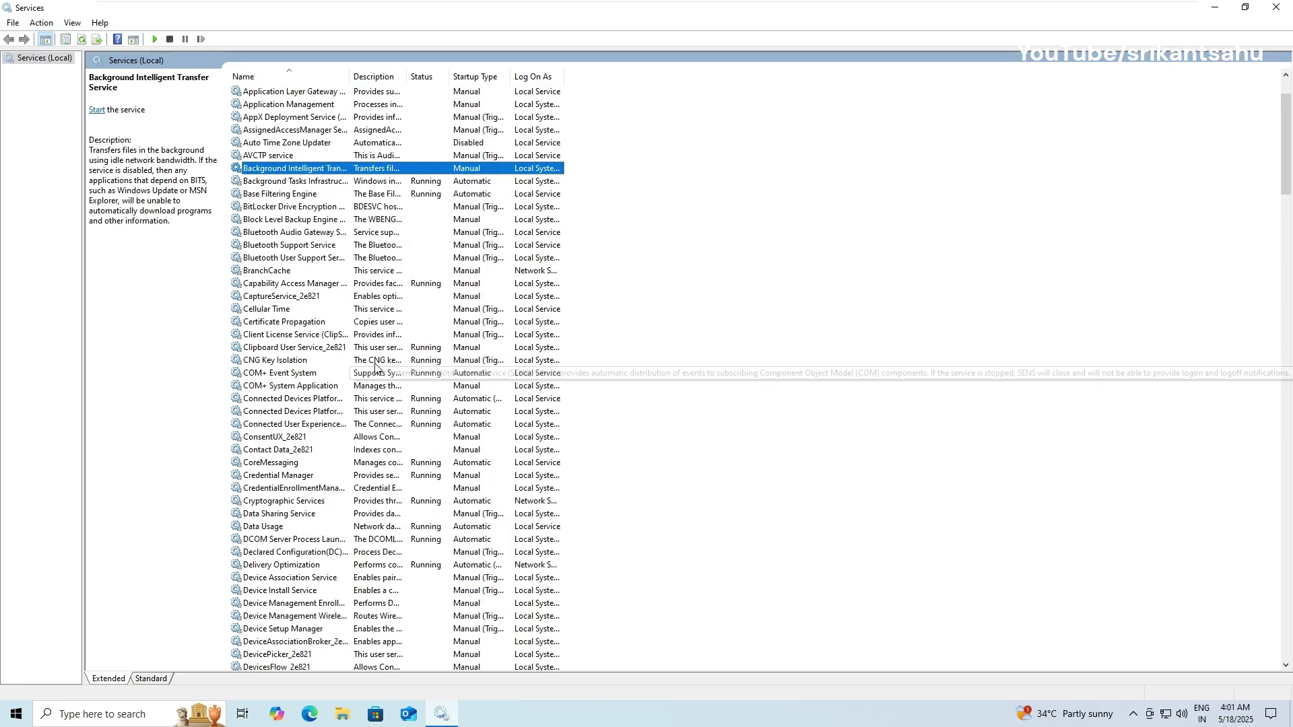
pyautogui.rightClick(319, 169)
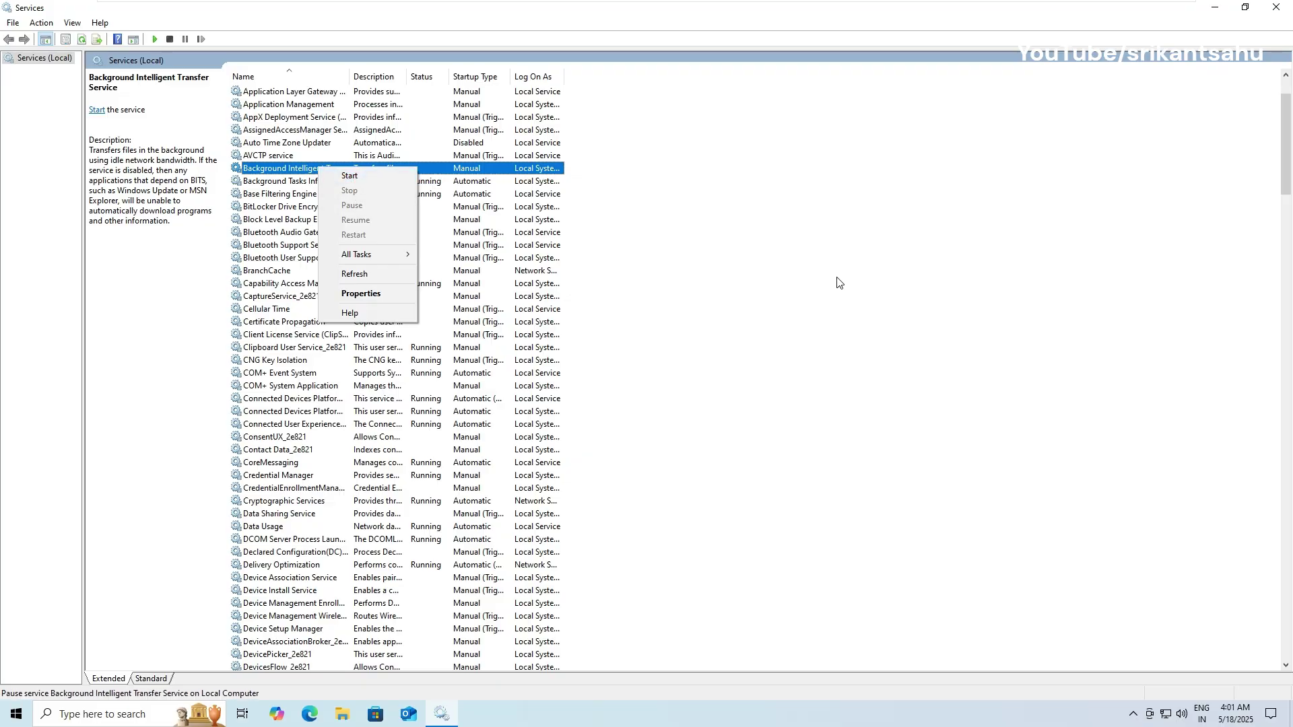
pyautogui.click(818, 311)
pyautogui.click(357, 311)
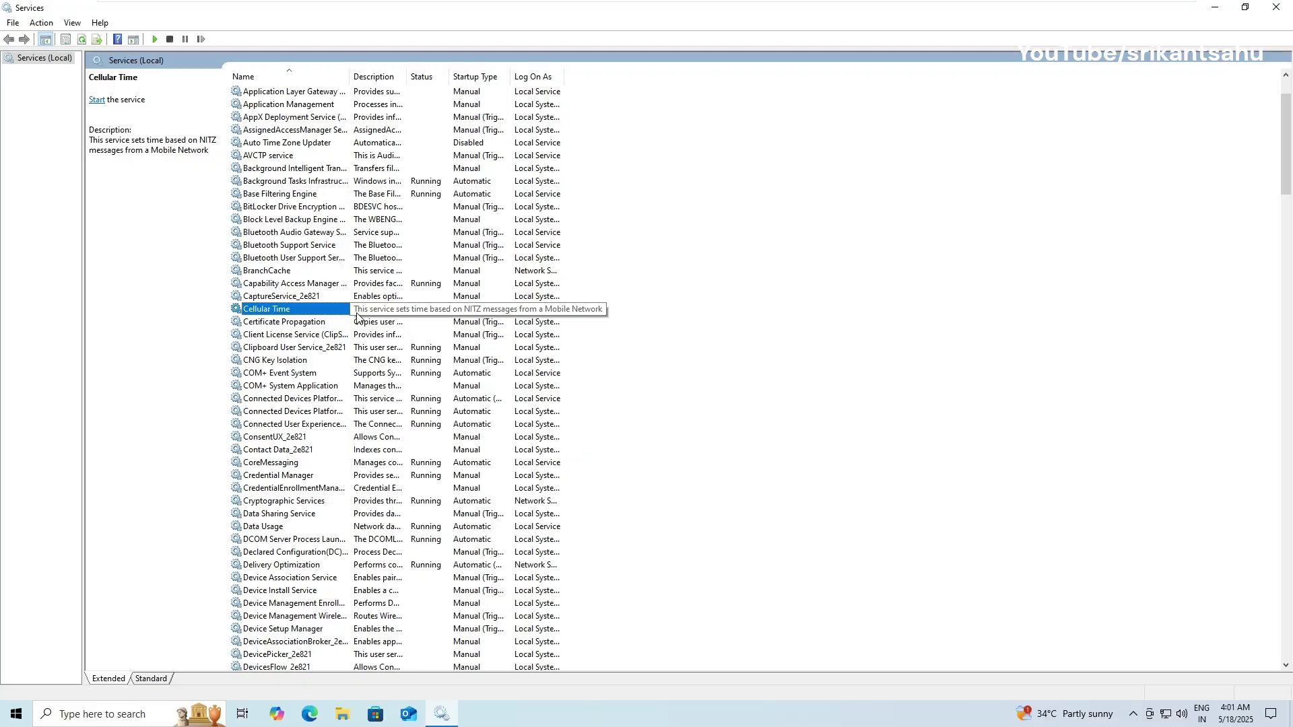
# Step: Stop Cryptographic Services, then minimize Services to reach the desktop
pyautogui.write('cr')
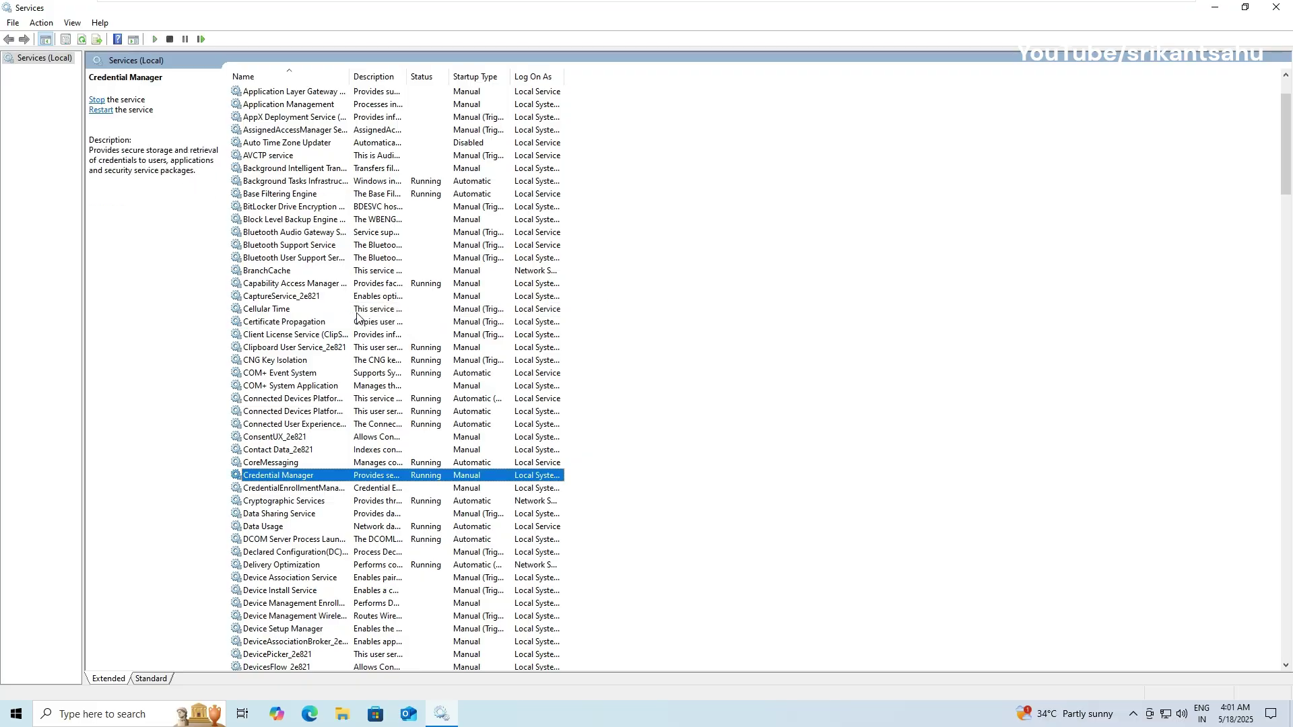
pyautogui.click(281, 505)
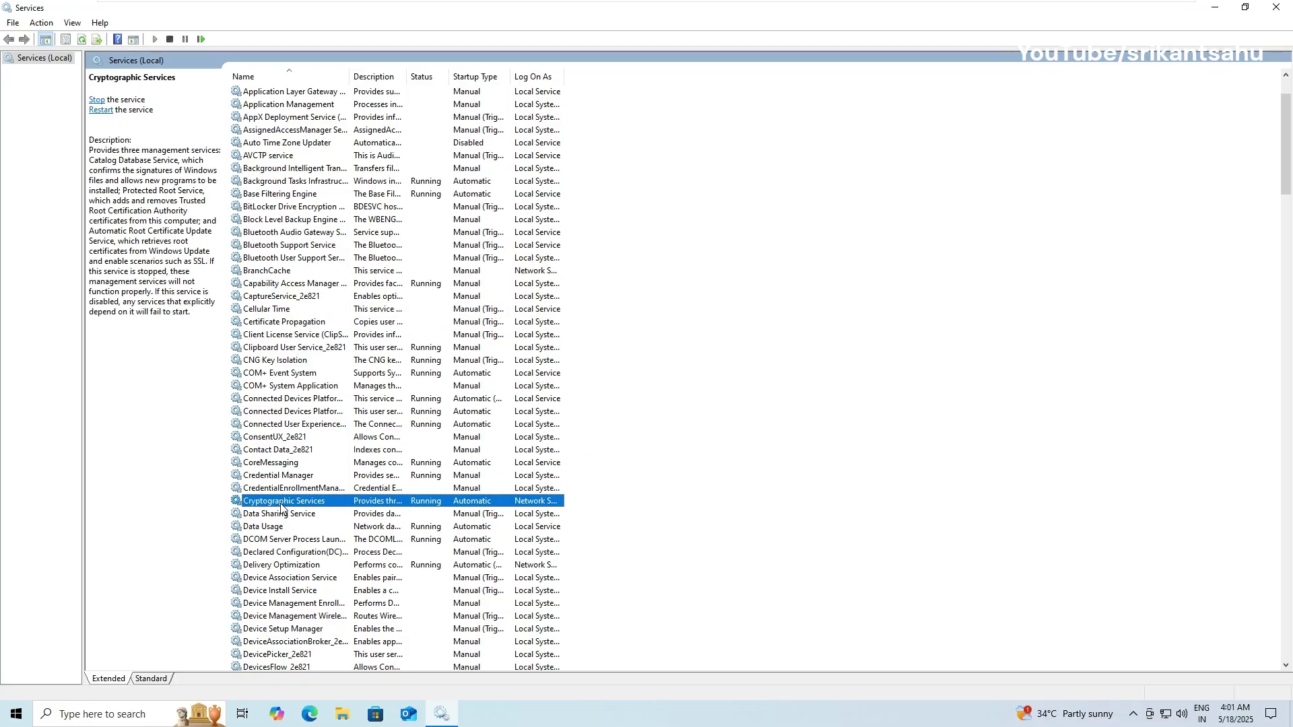
pyautogui.rightClick(281, 506)
pyautogui.click(327, 534)
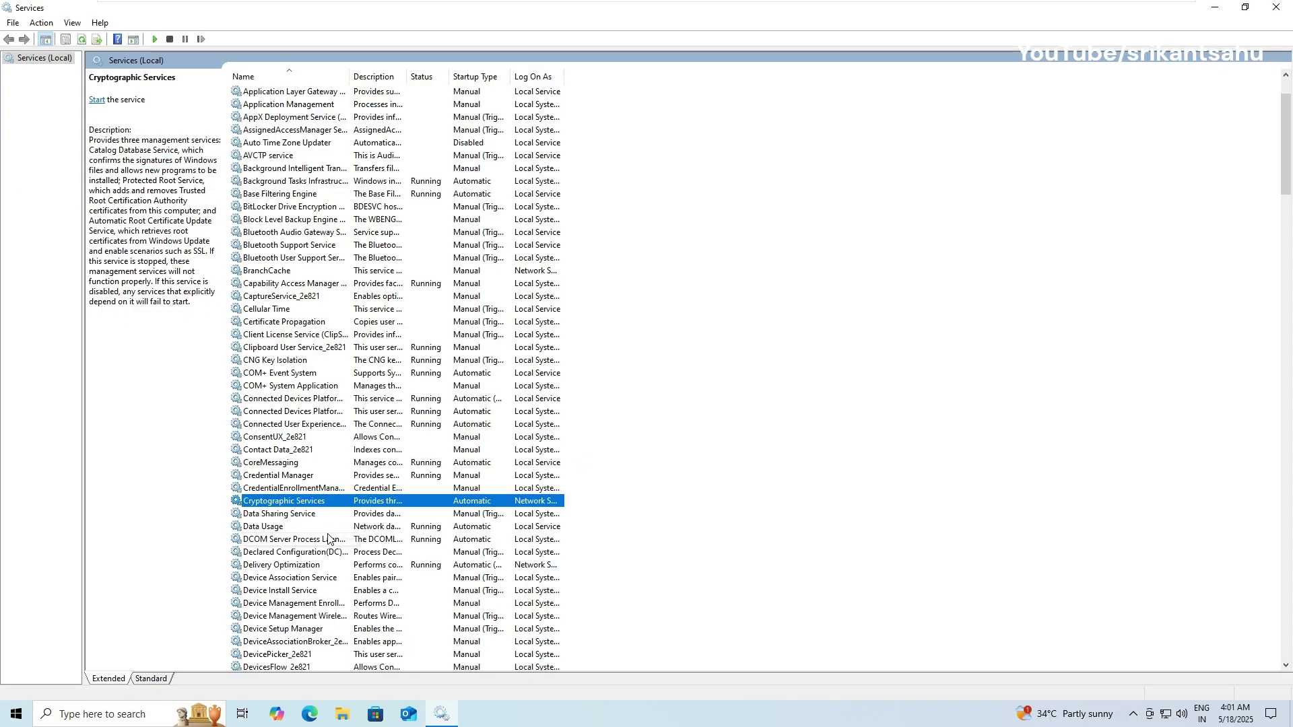
pyautogui.press('super+d')
# Step: Go to C:\Windows\SoftwareDistribution\Download in File Explorer and select all 49 update folders
pyautogui.click(342, 714)
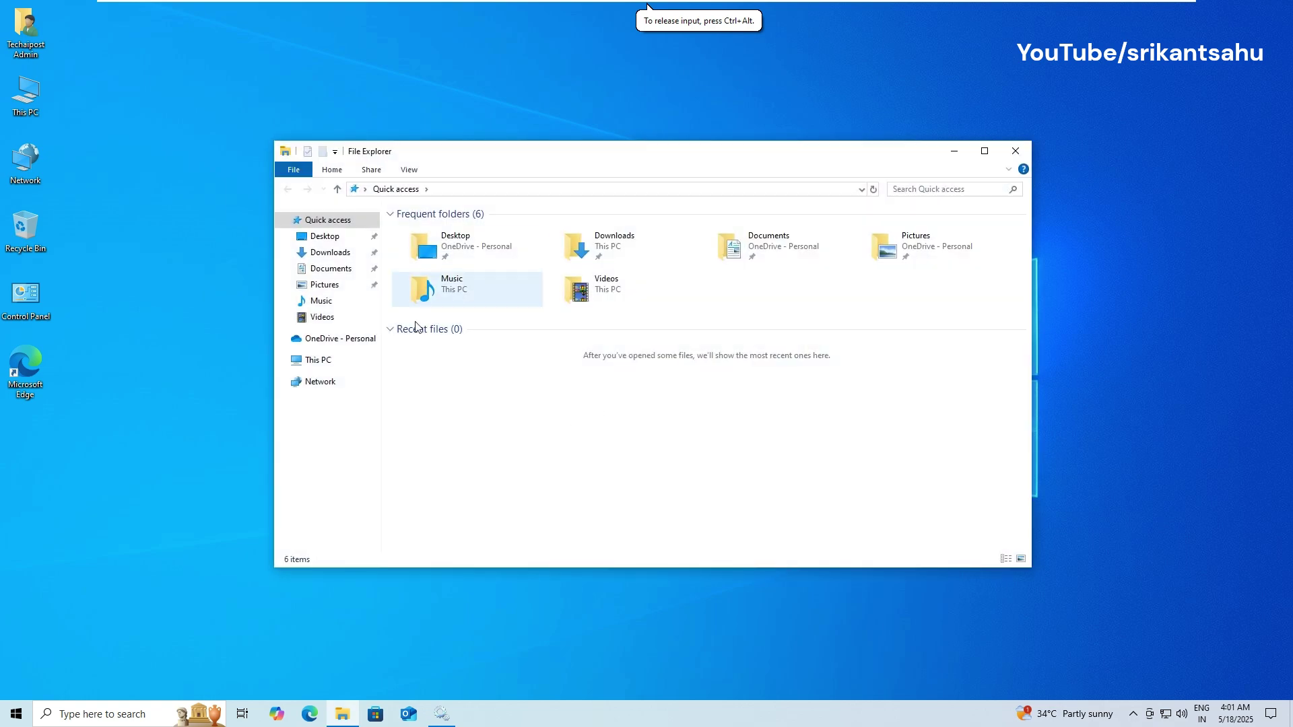
pyautogui.click(318, 360)
pyautogui.doubleClick(515, 391)
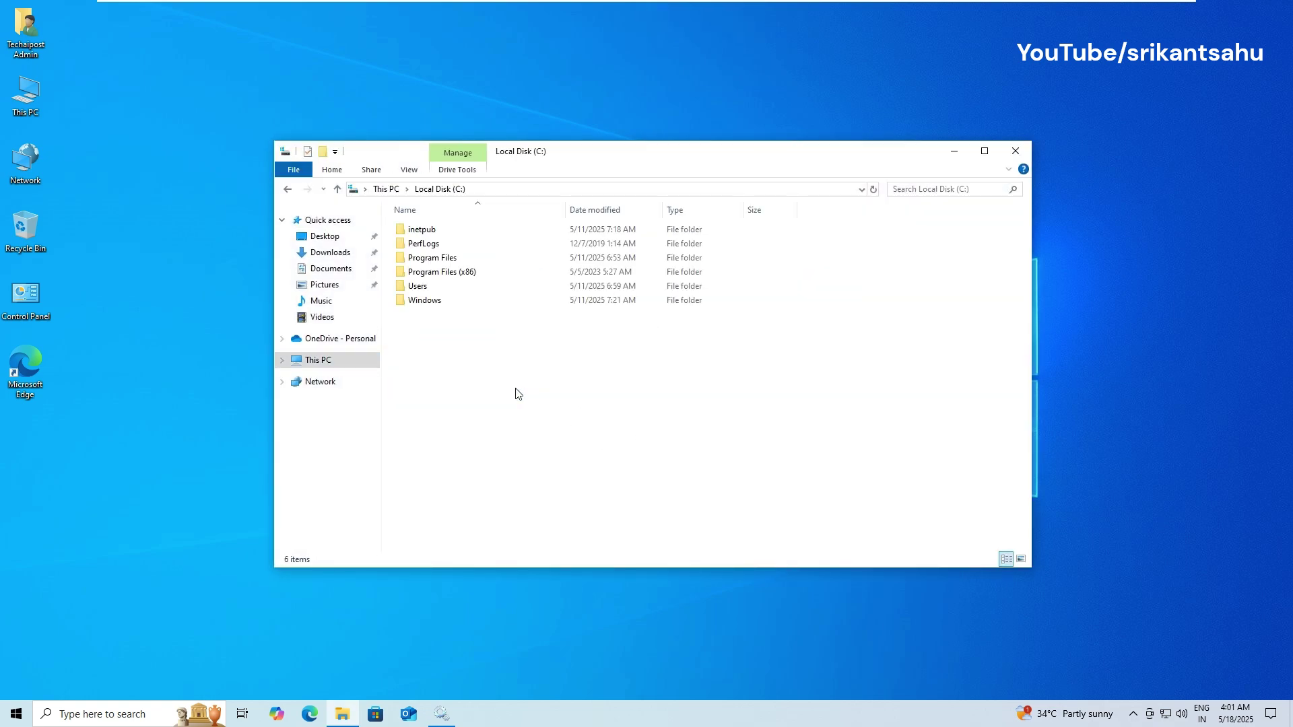
pyautogui.doubleClick(425, 303)
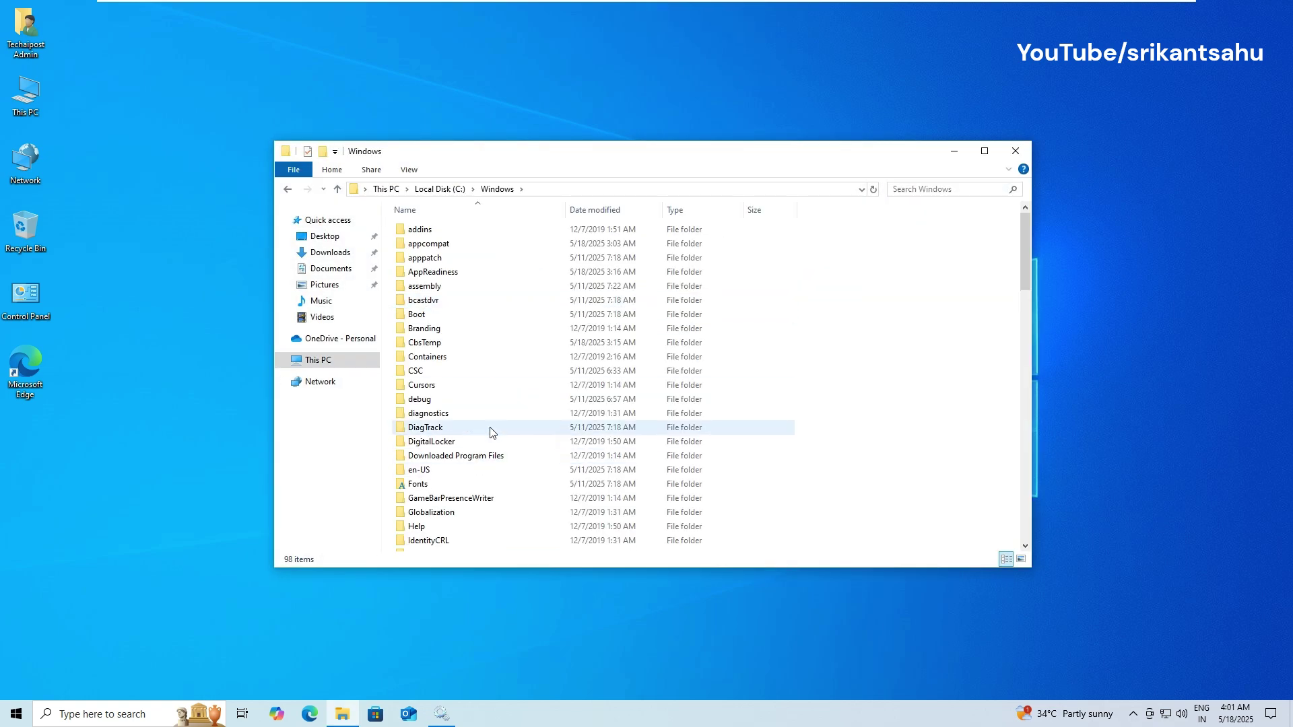
pyautogui.scroll(-2, 491, 431)
pyautogui.scroll(-8, 492, 441)
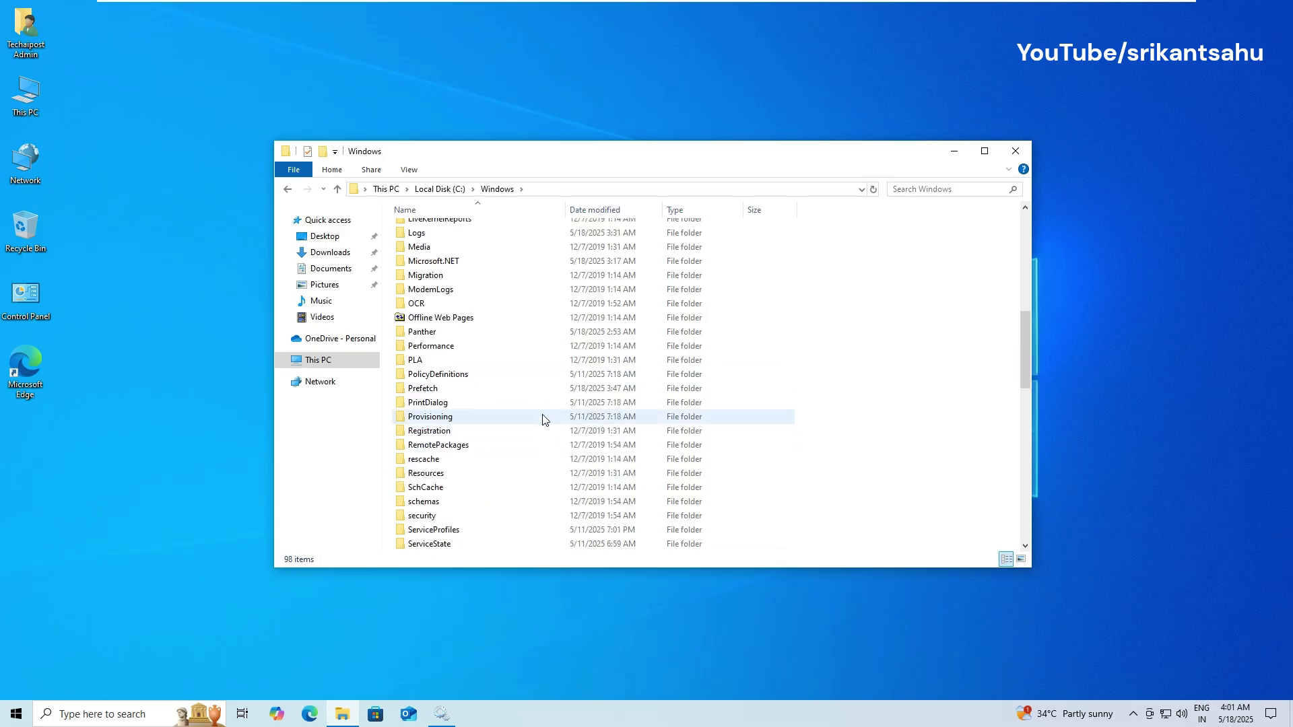
pyautogui.press('s')
pyautogui.scroll(-3, 576, 438)
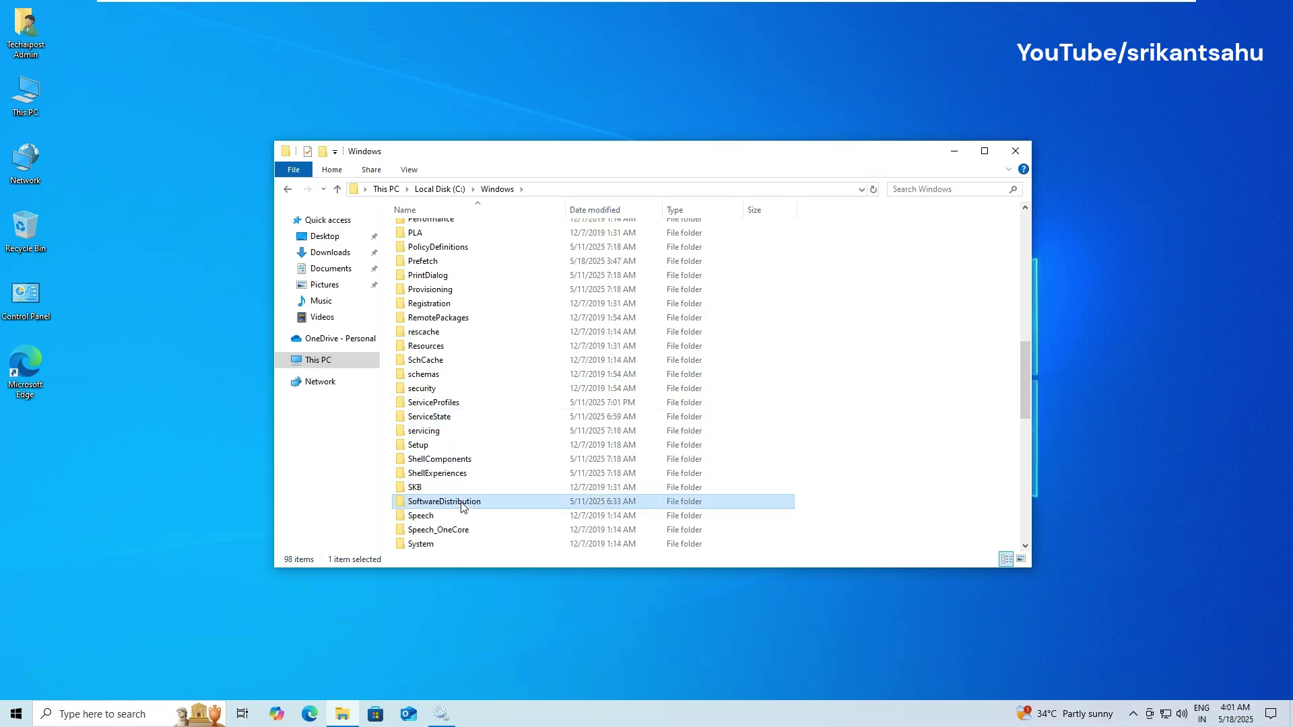
pyautogui.doubleClick(524, 501)
pyautogui.doubleClick(428, 243)
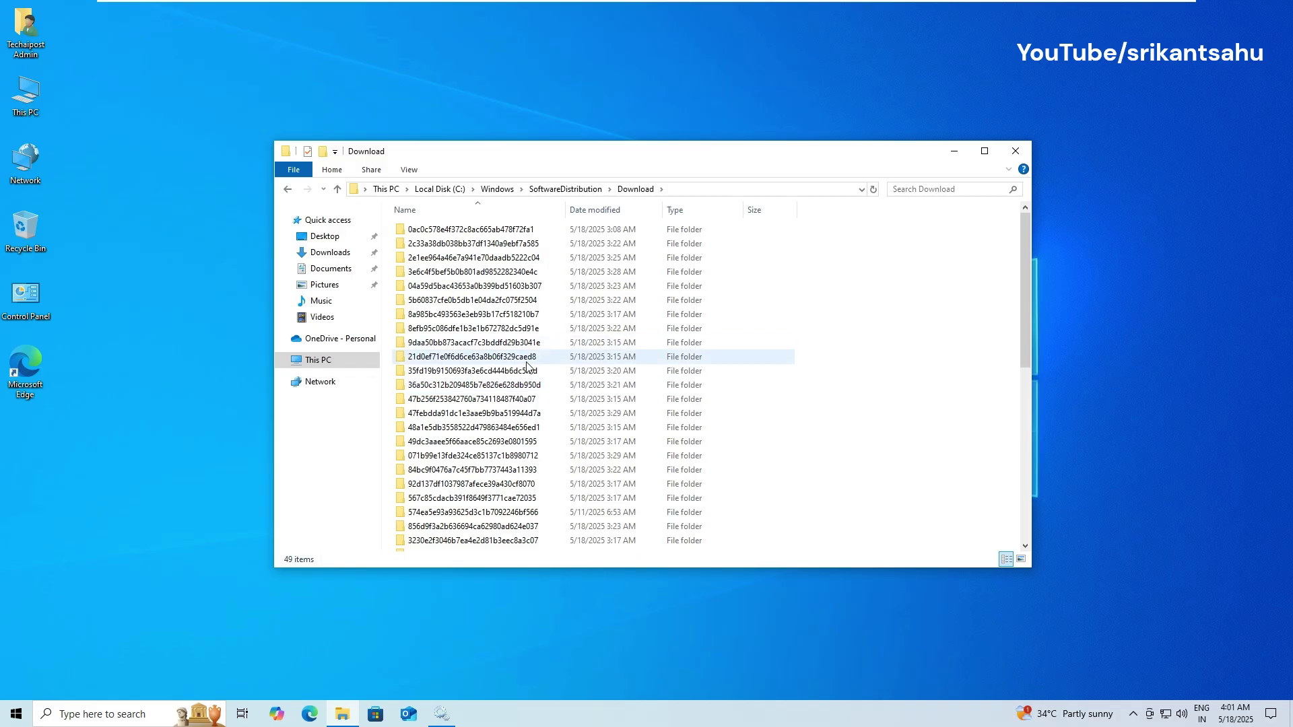
pyautogui.click(532, 384)
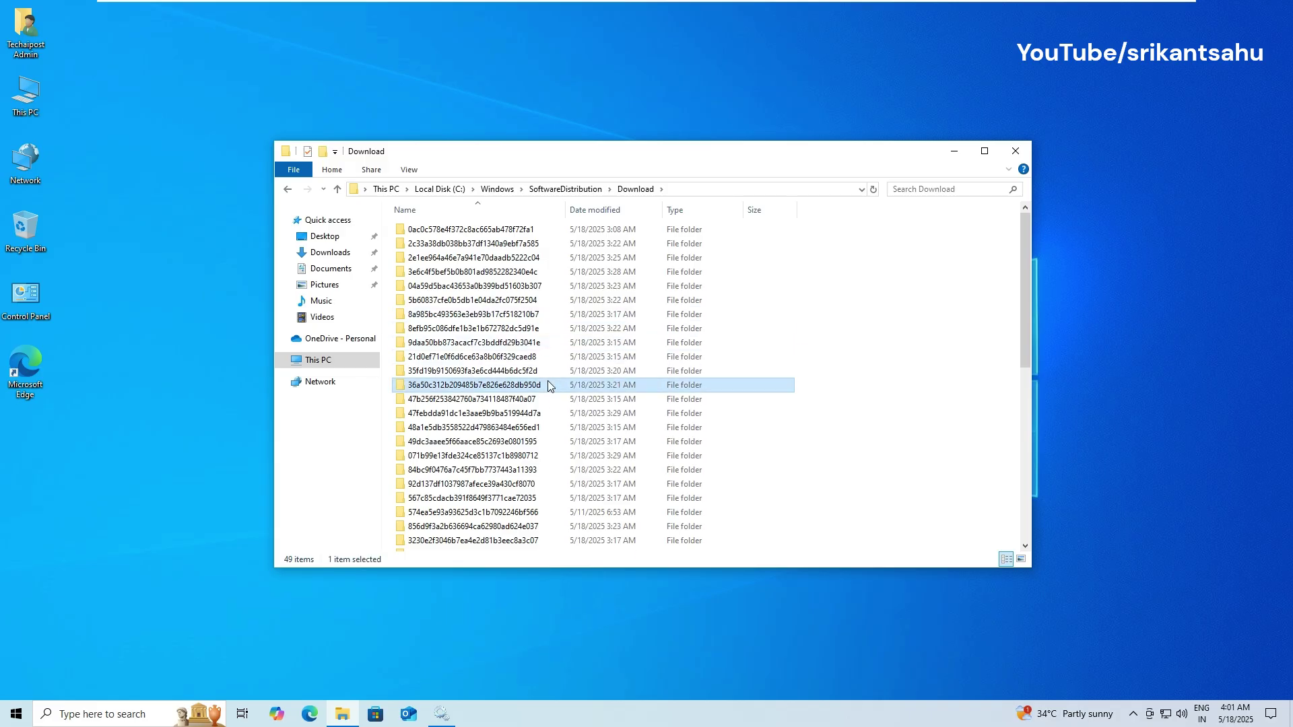
pyautogui.hotkey('ctrl', 'a')
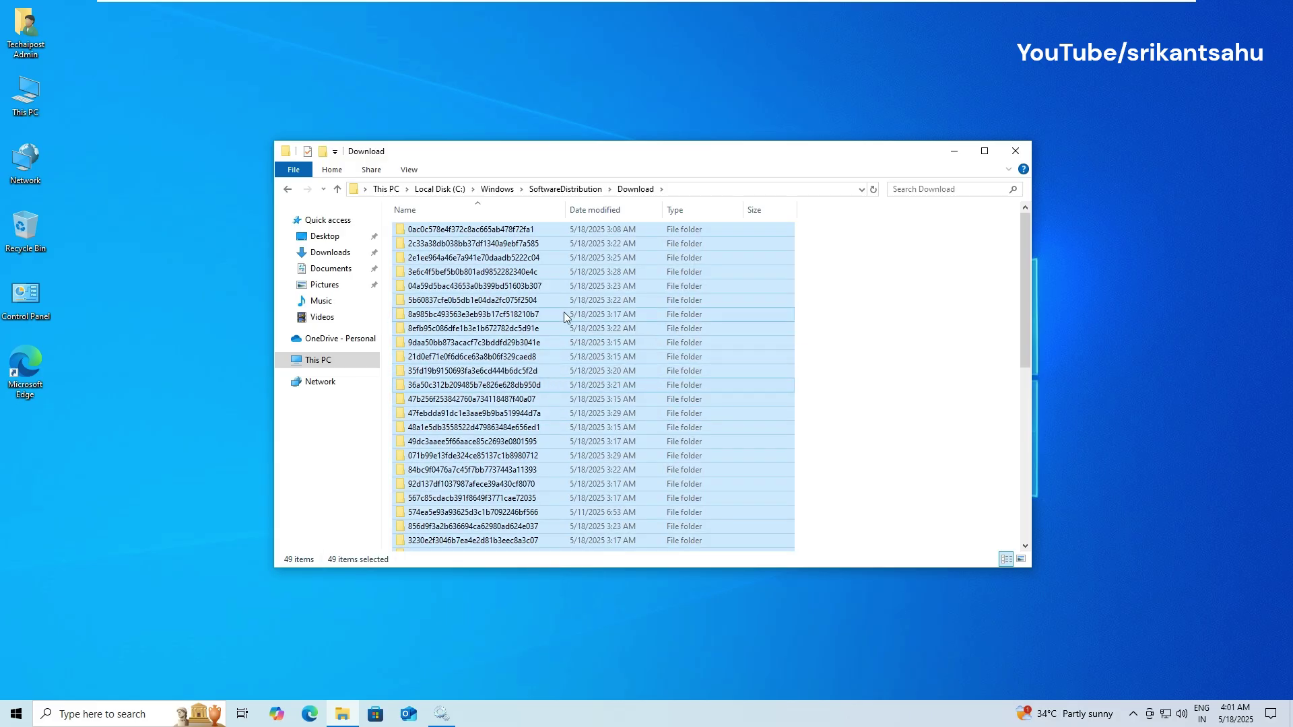
# Step: Delete every selected download folder, granting administrator permission for all items, then close Explorer
pyautogui.rightClick(564, 315)
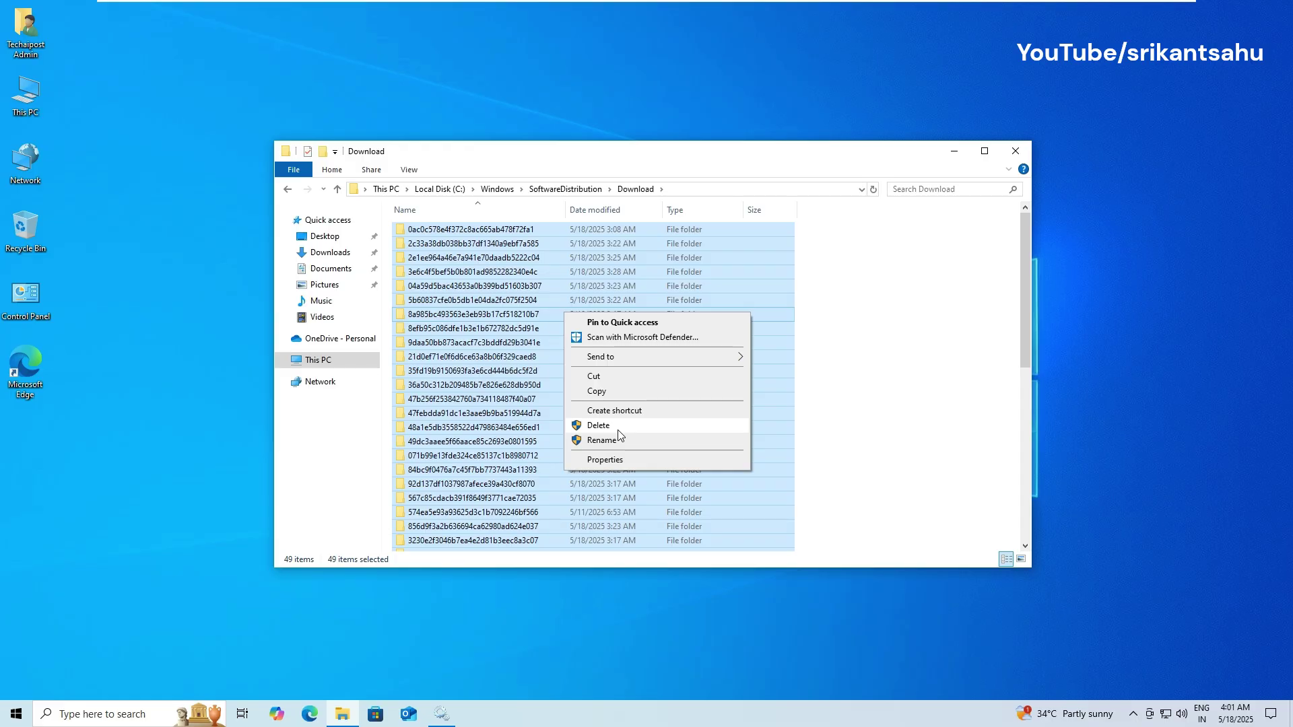
pyautogui.click(618, 428)
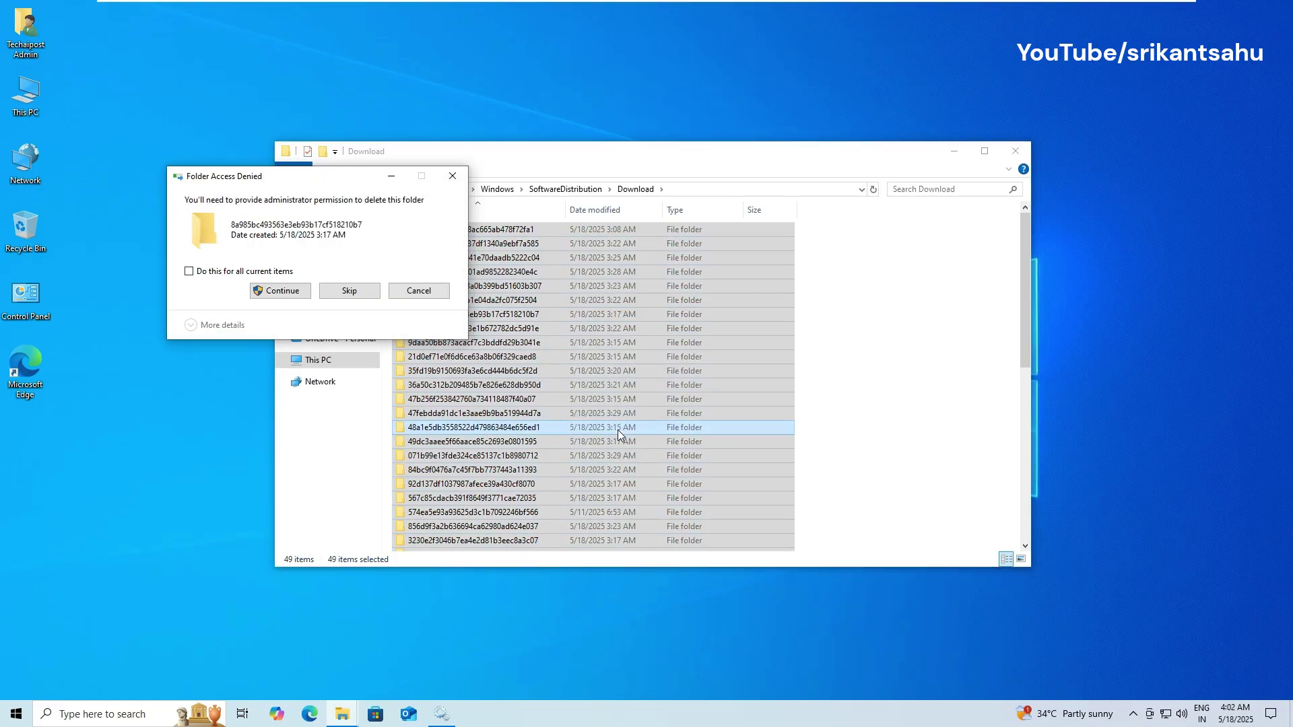
pyautogui.click(222, 270)
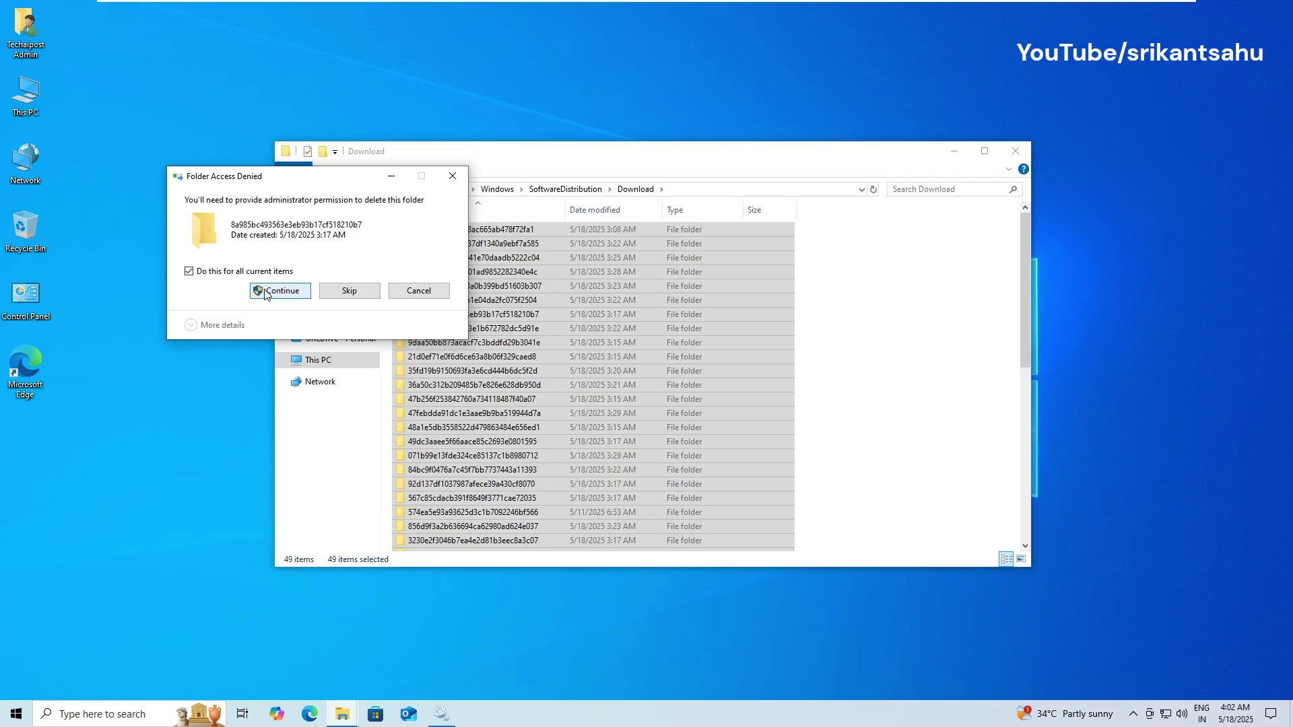
pyautogui.click(265, 291)
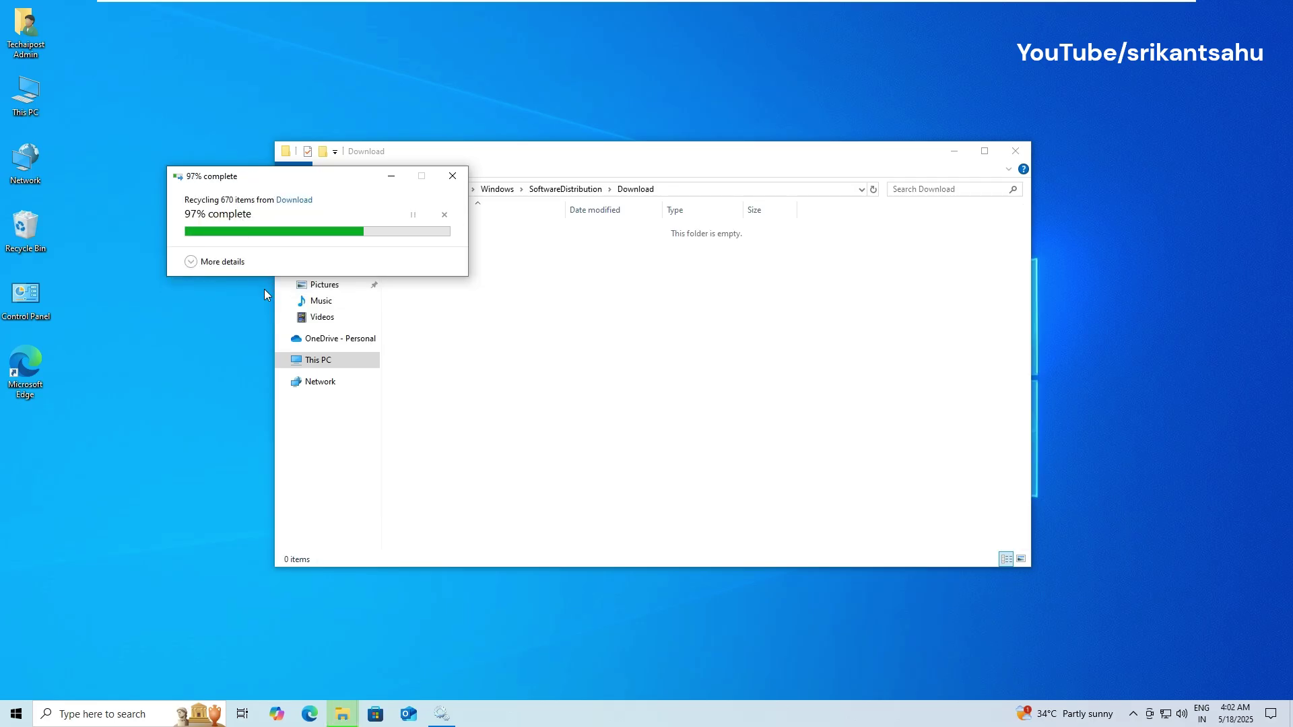
pyautogui.click(1014, 152)
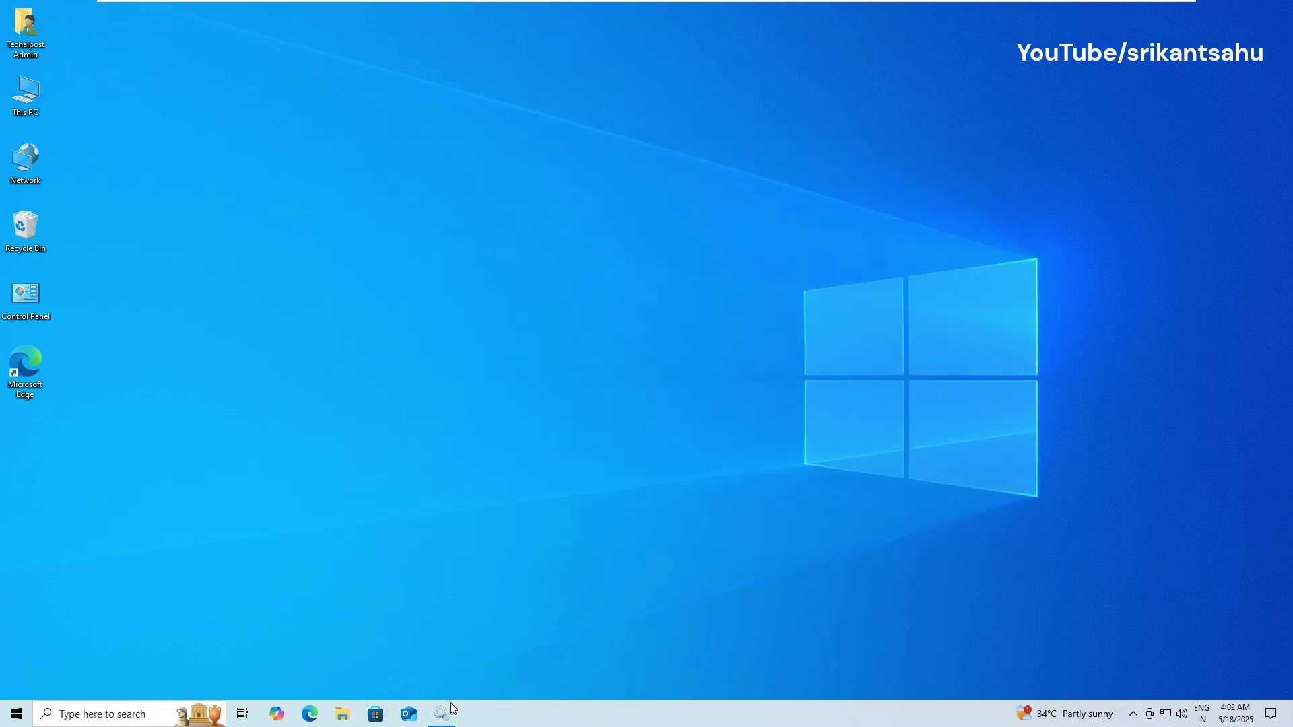
# Step: Restart Cryptographic Services and start the Background Intelligent Transfer Service
pyautogui.click(442, 713)
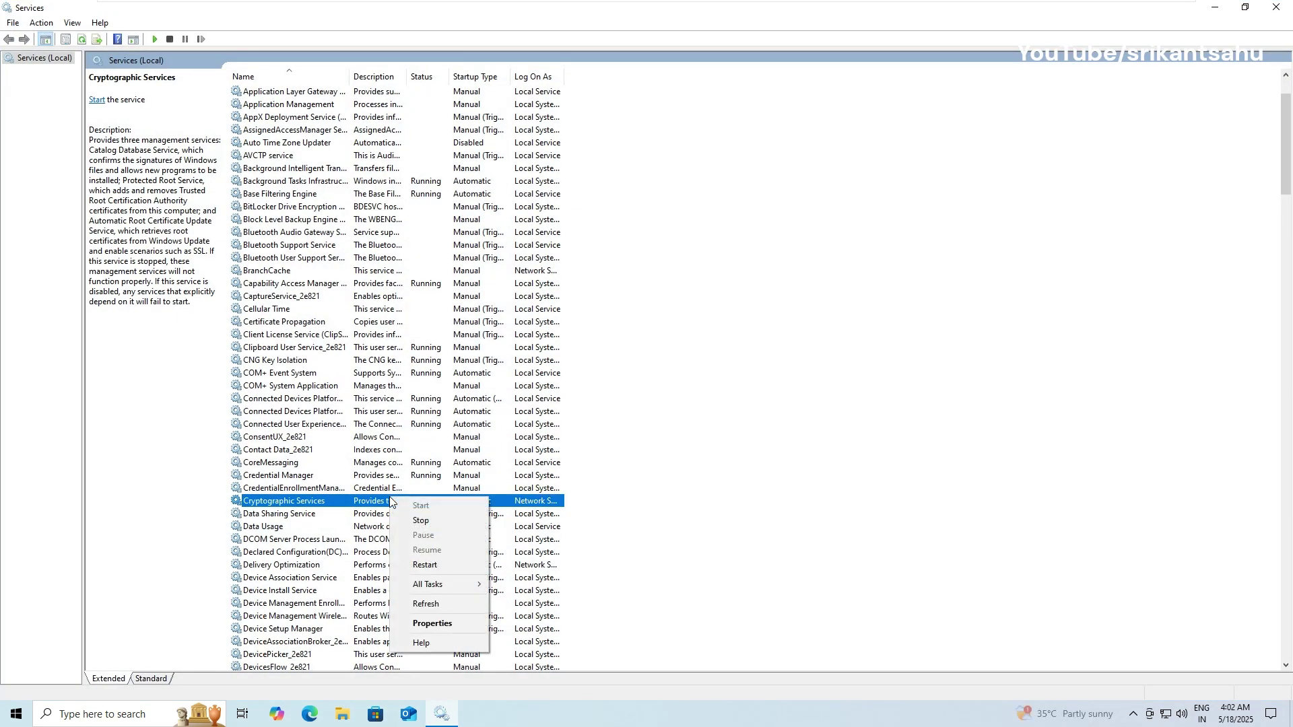
pyautogui.click(441, 565)
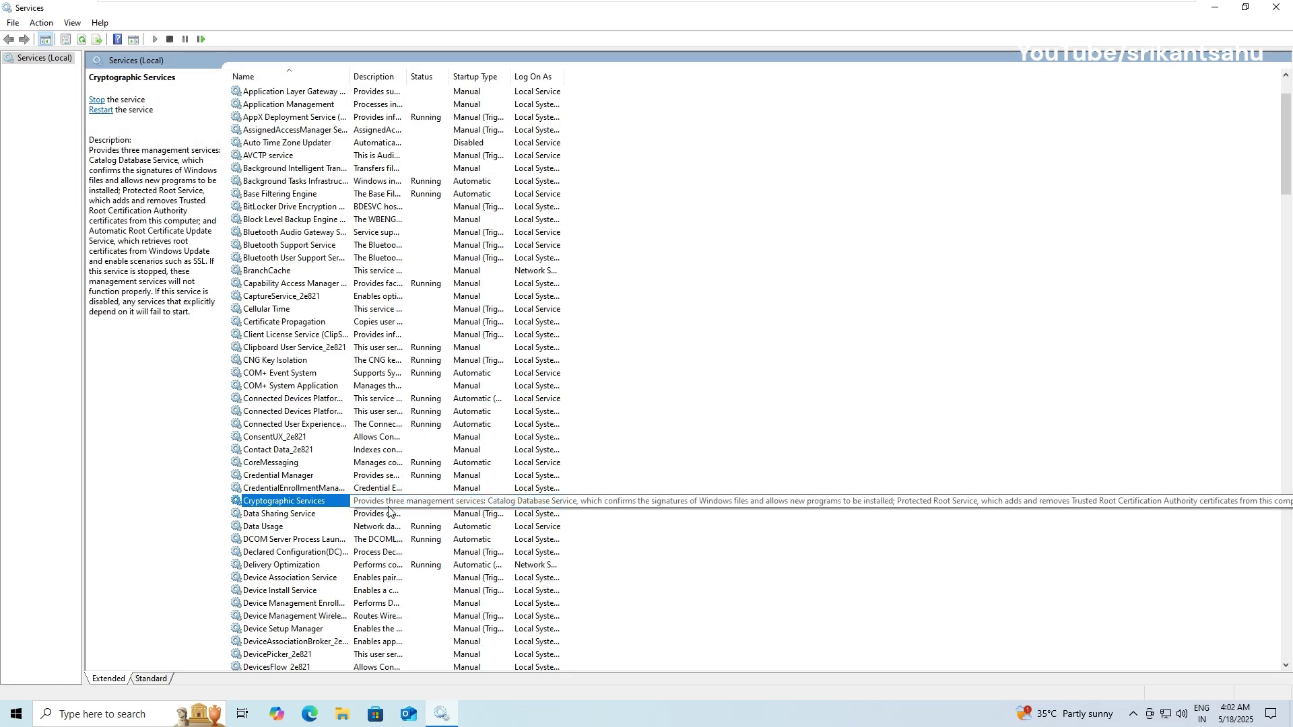
pyautogui.click(308, 170)
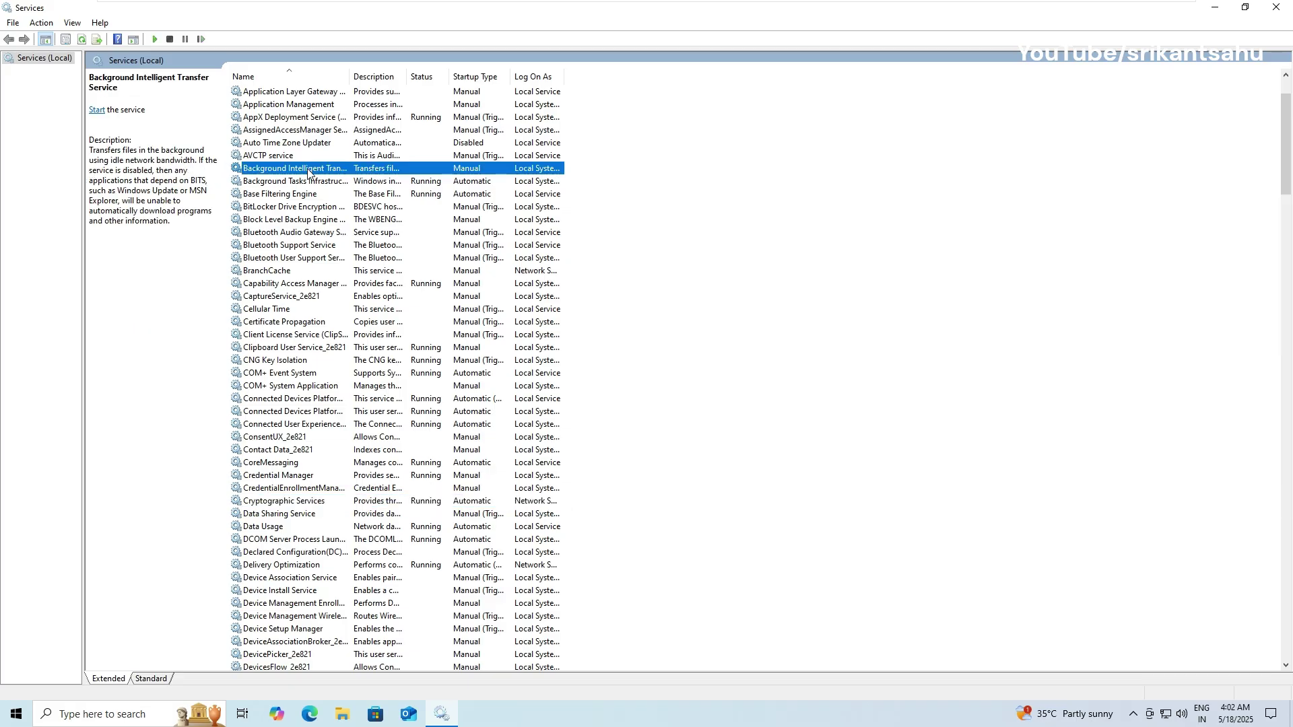
pyautogui.rightClick(343, 173)
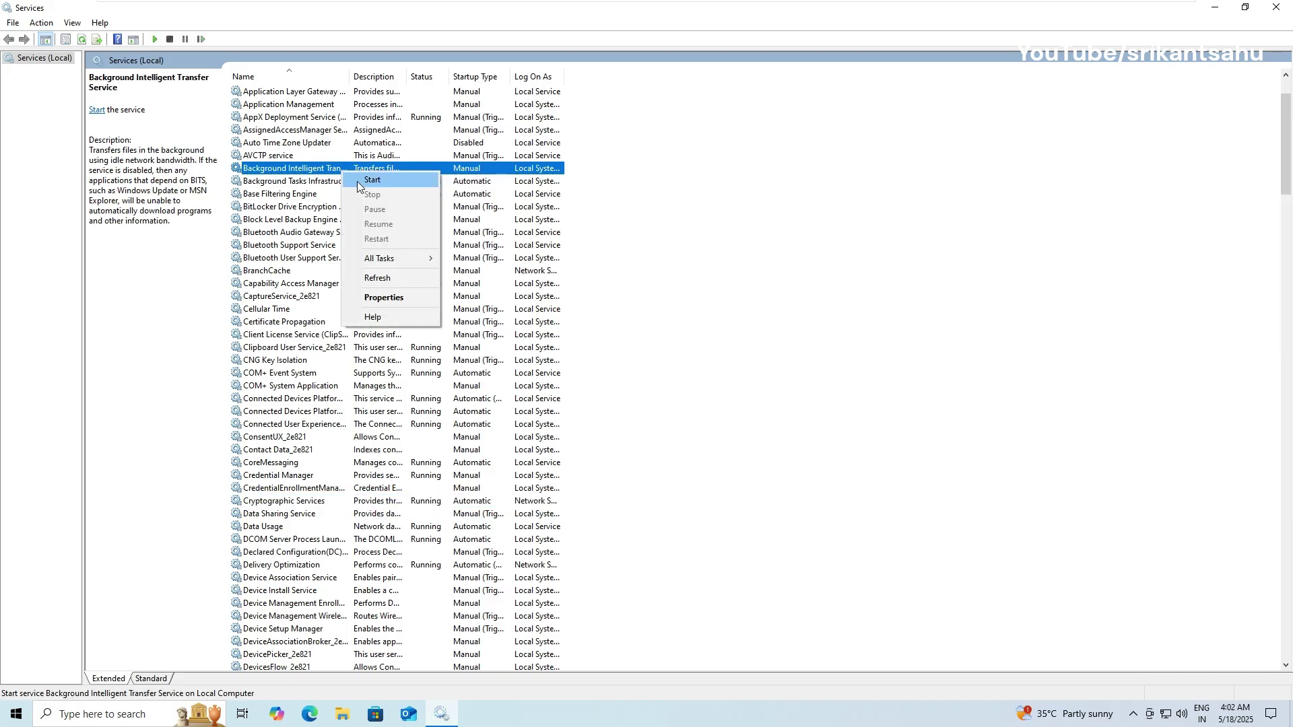
pyautogui.click(377, 180)
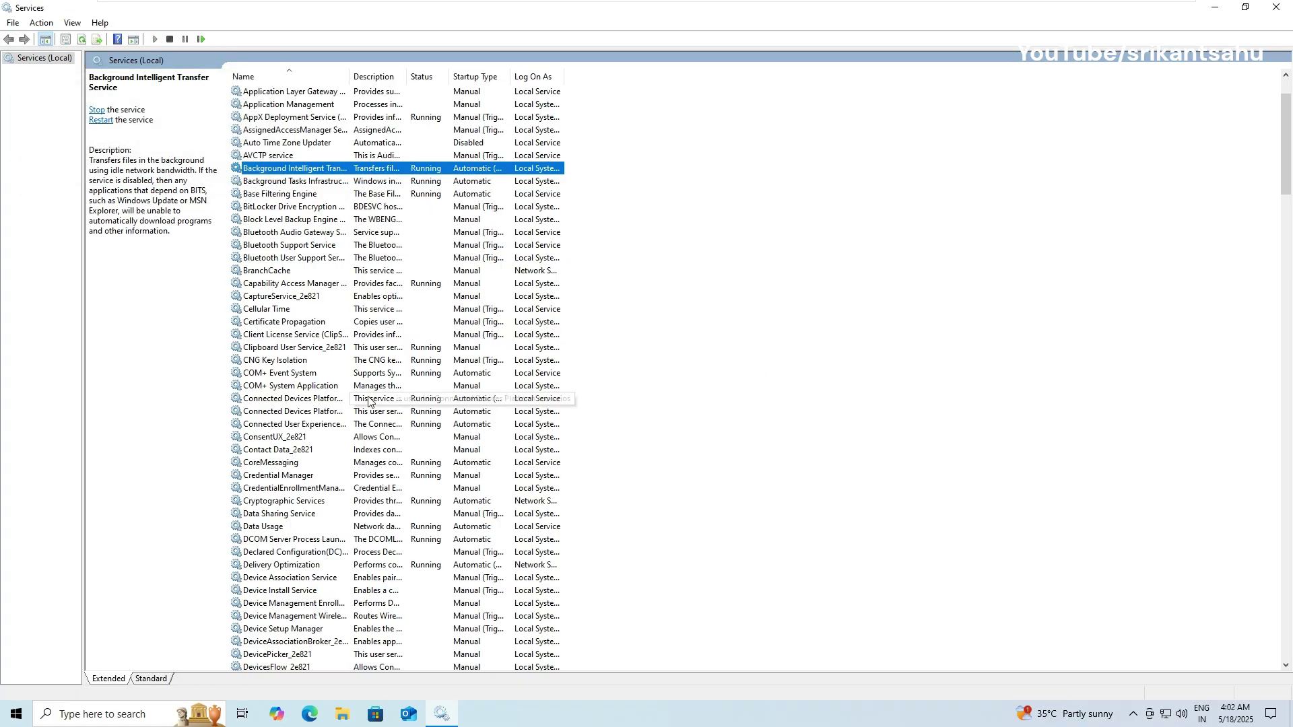
# Step: Confirm the Windows Update service is already running, leaving it unchanged
pyautogui.click(493, 400)
pyautogui.press('w')
pyautogui.press('e')
pyautogui.scroll(-1, 332, 525)
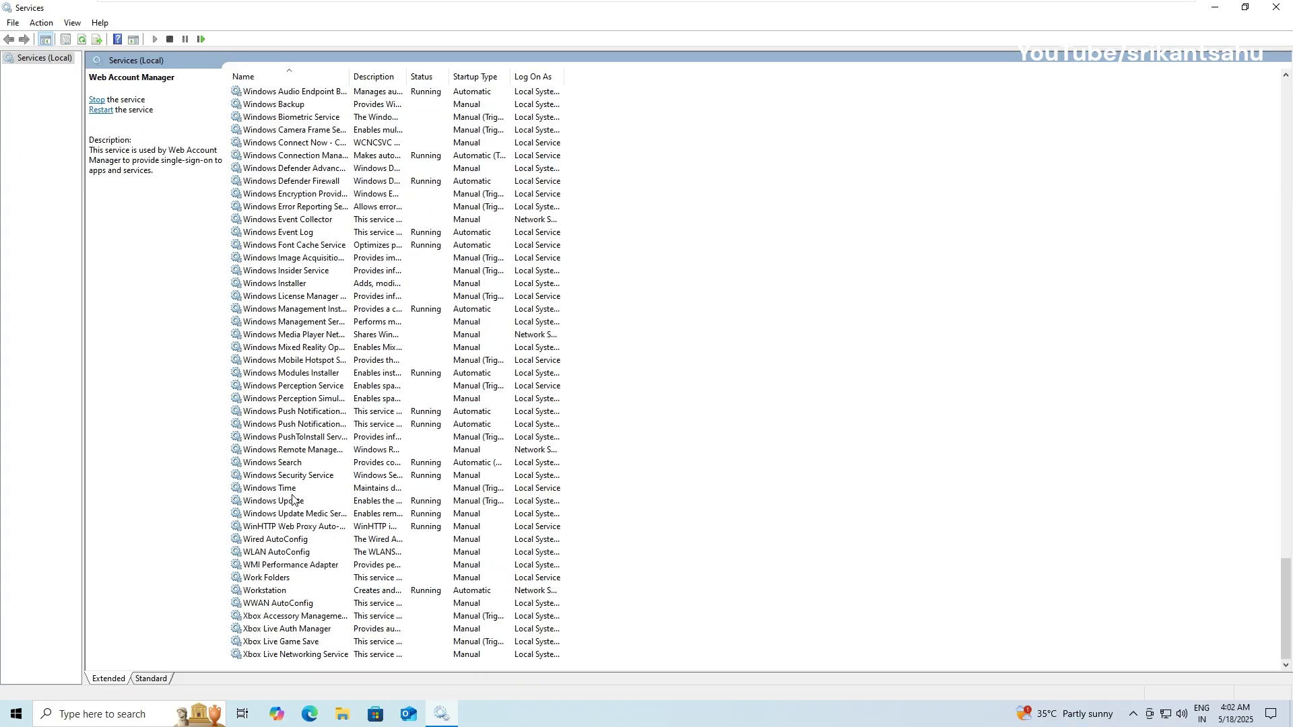
pyautogui.rightClick(295, 501)
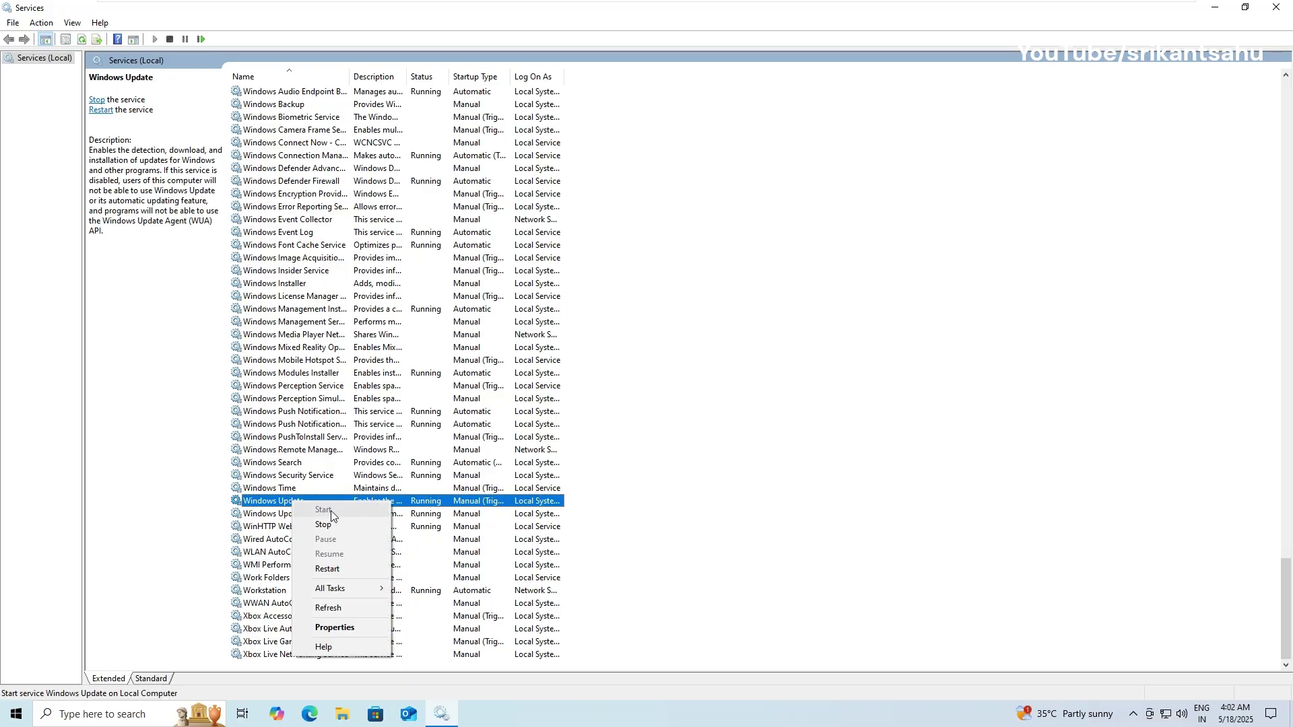
pyautogui.click(855, 426)
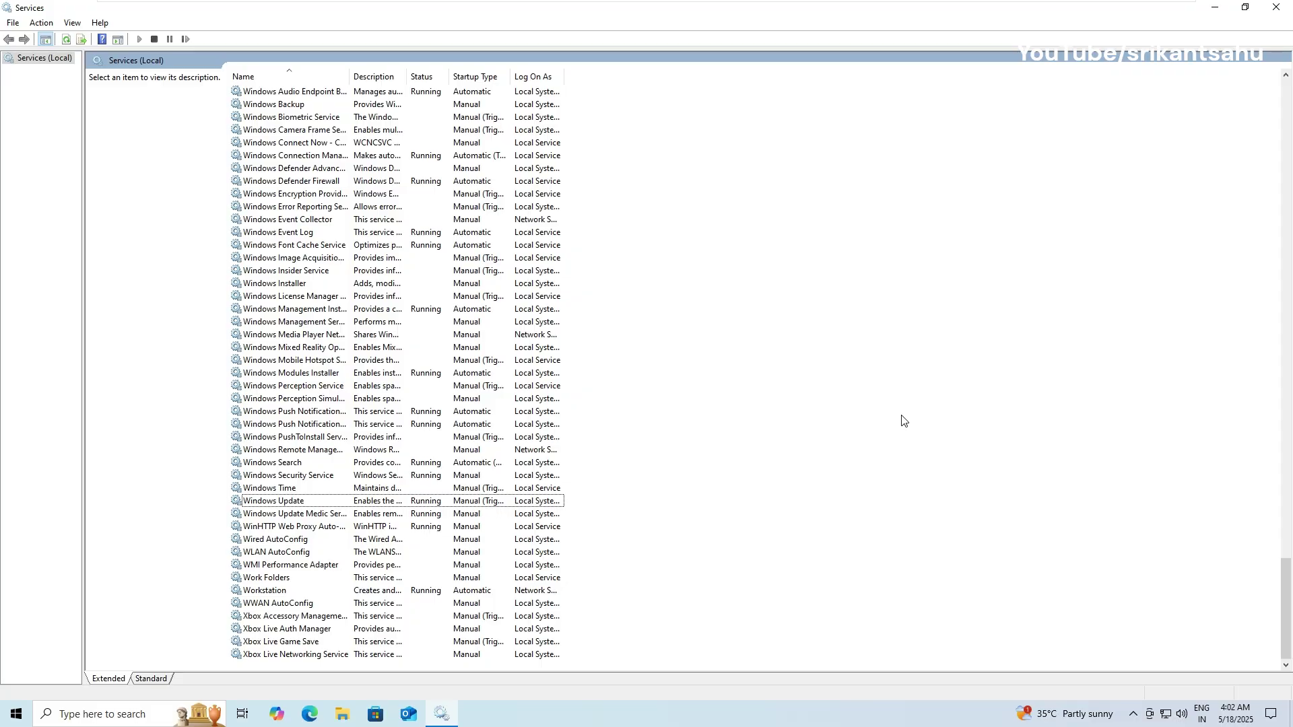
pyautogui.click(1216, 8)
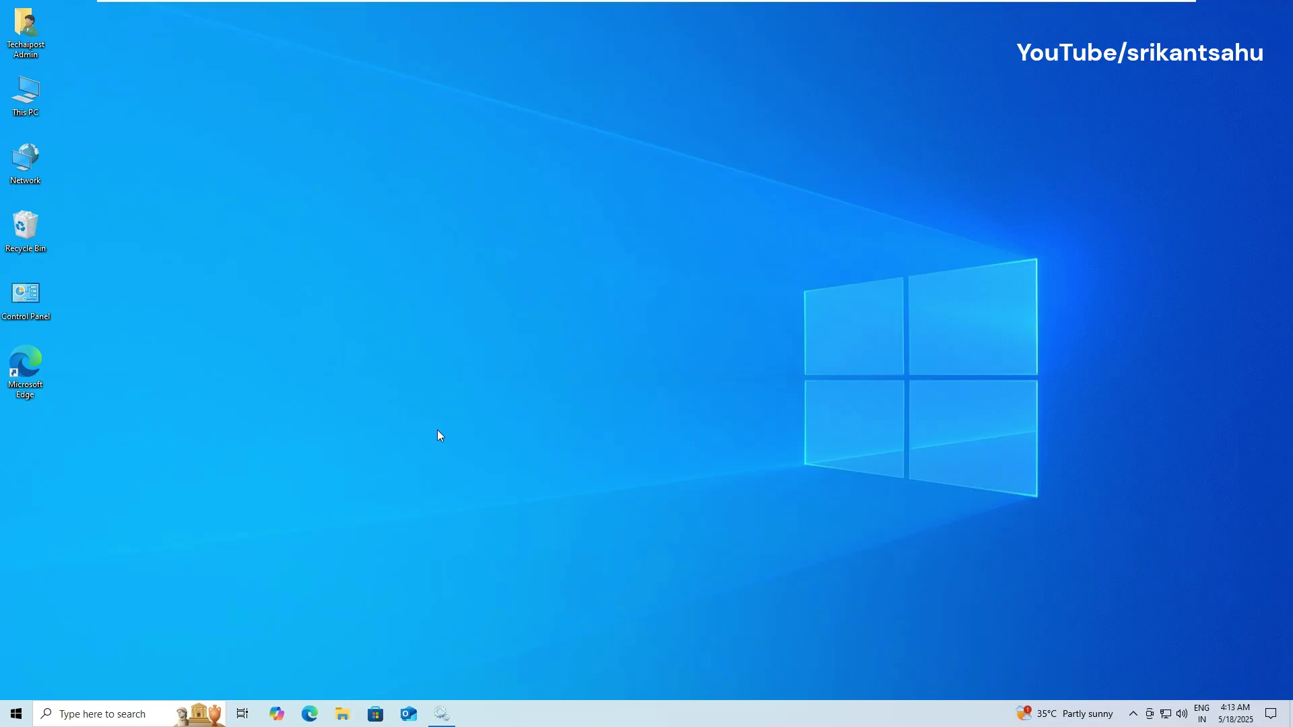
# Step: Search the web for 'microsoft update catalog' in Edge and open the catalog full screen
pyautogui.doubleClick(35, 372)
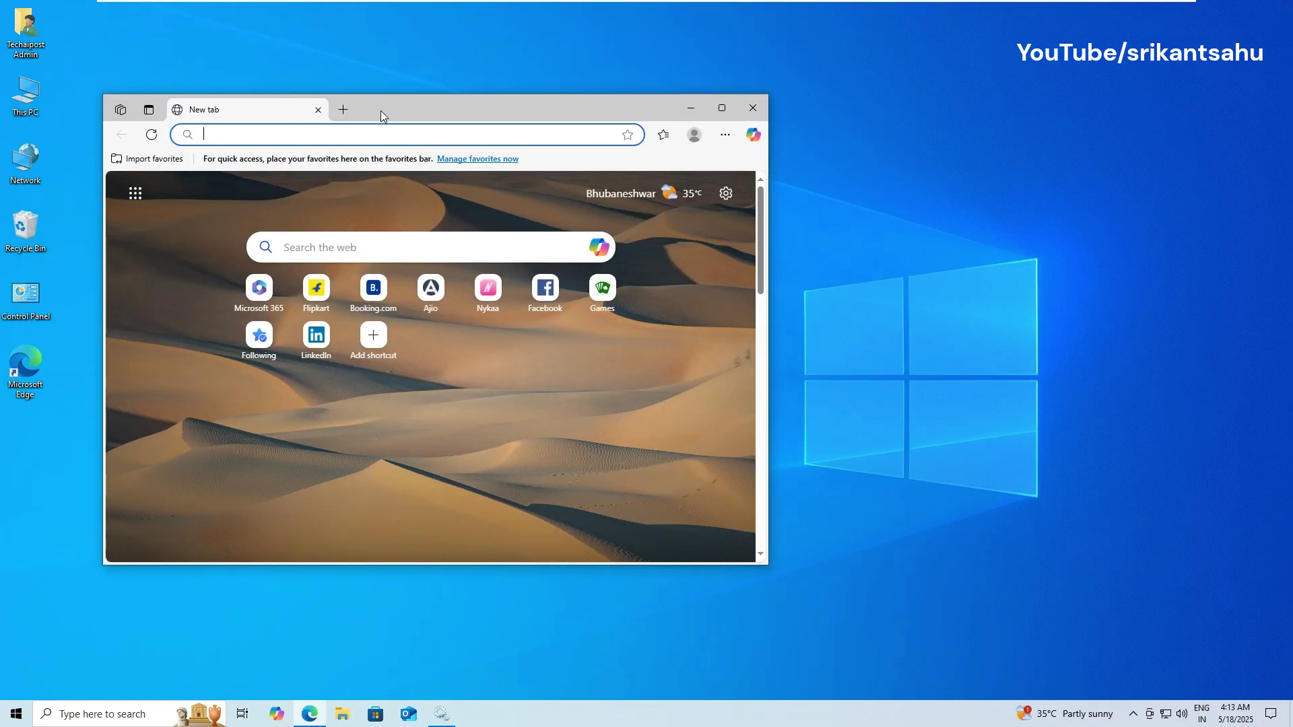
pyautogui.click(421, 139)
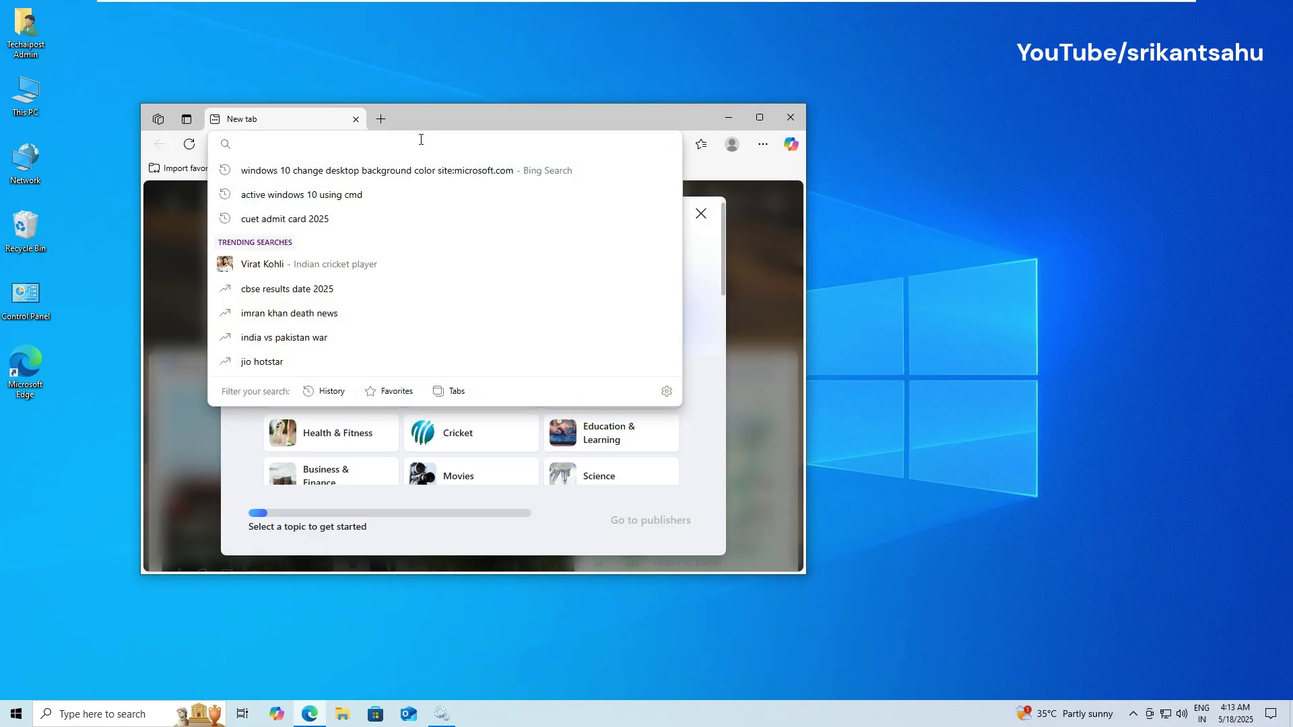
pyautogui.write('microsoft up')
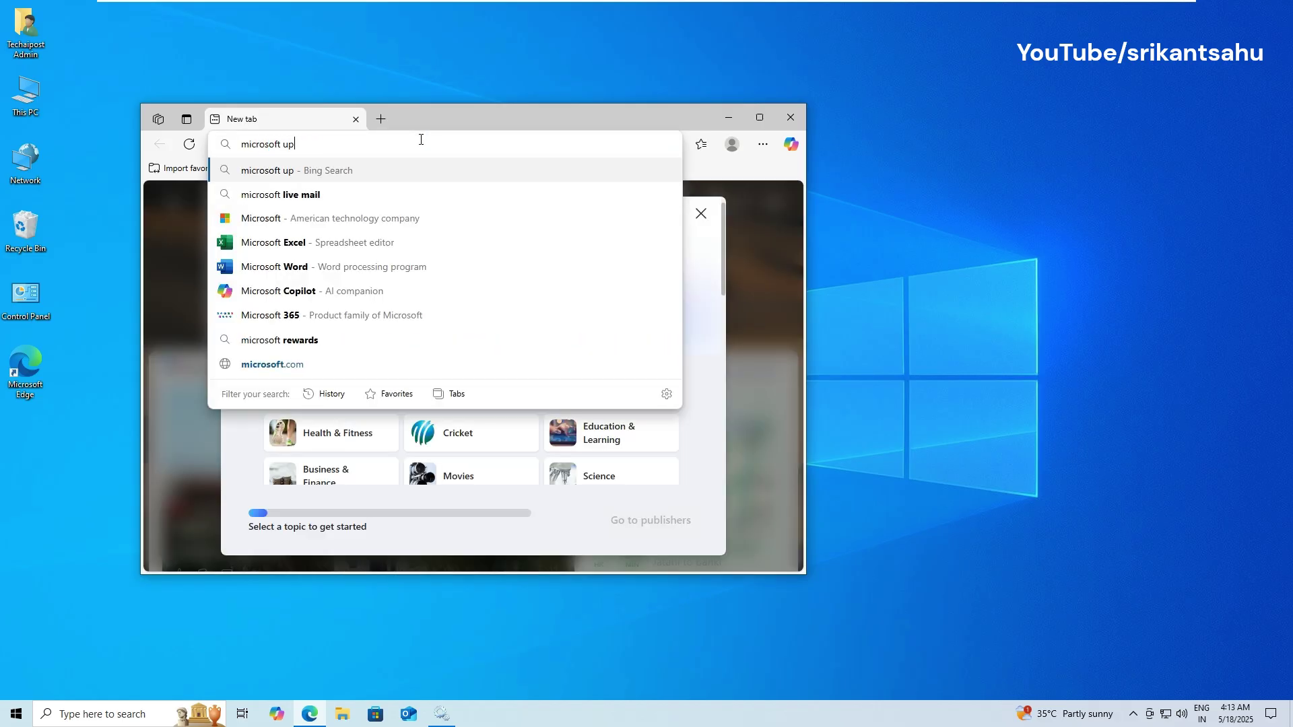
pyautogui.write('date catalog')
pyautogui.press('Return')
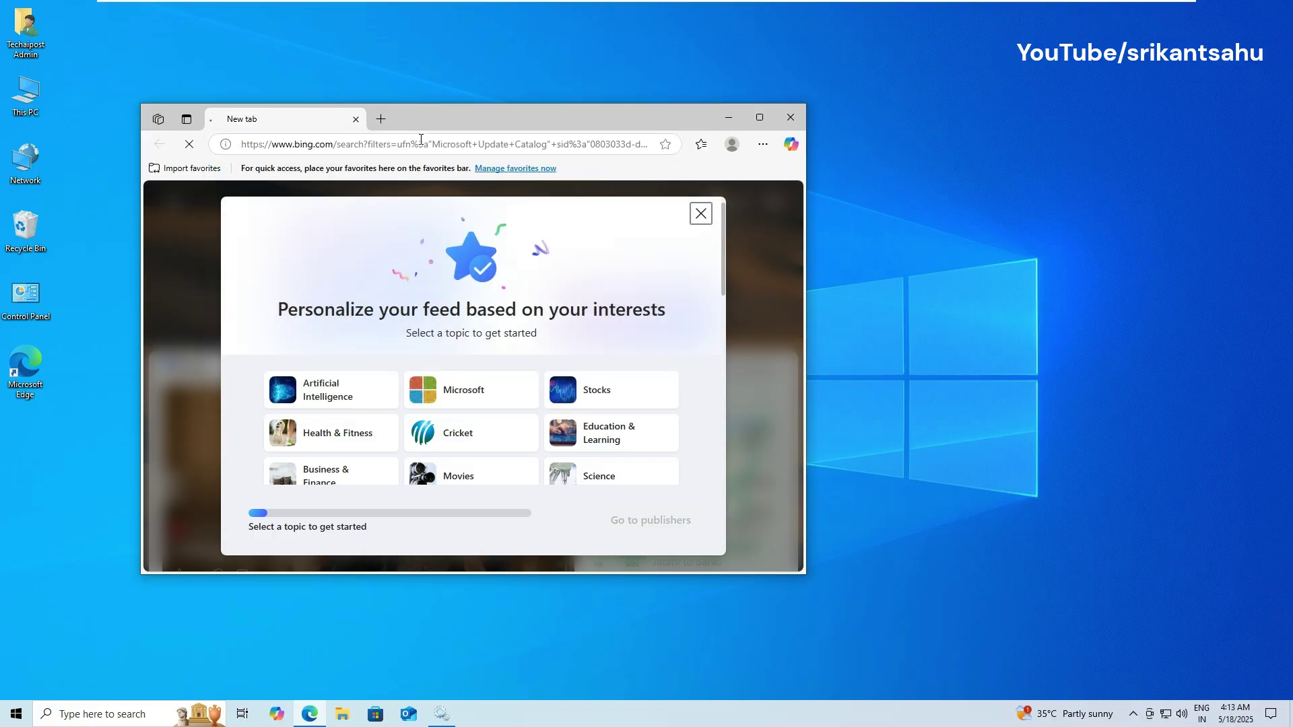
pyautogui.click(323, 363)
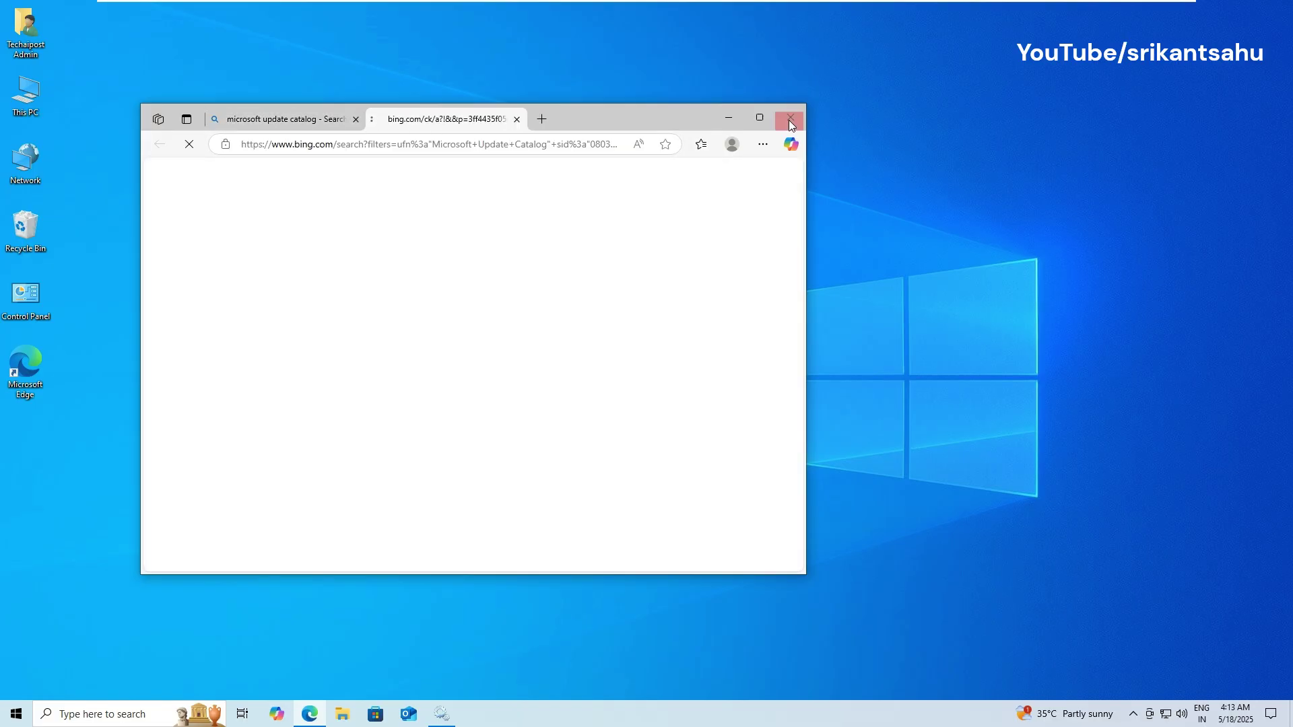
pyautogui.click(771, 120)
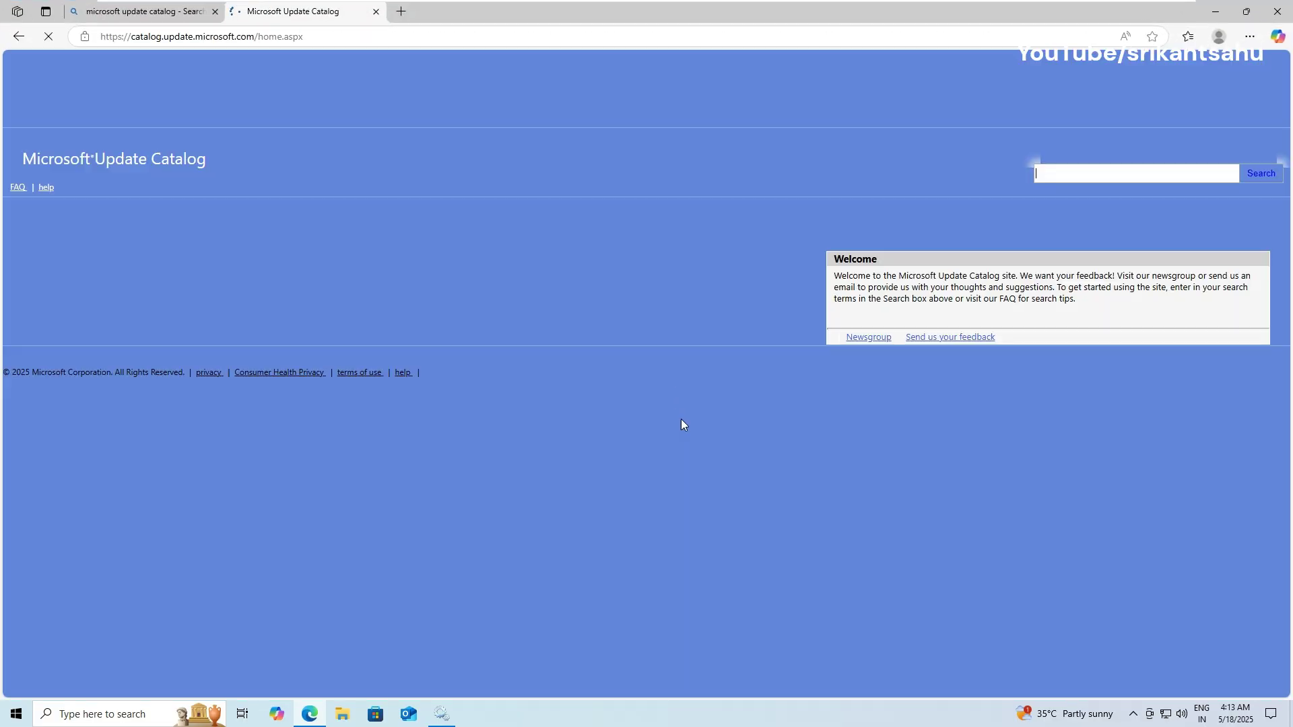
# Step: Find KB5058379, download the Windows 10 22H2 x64 .cab, and show it in its folder
pyautogui.click(1128, 156)
pyautogui.write('KB5058379')
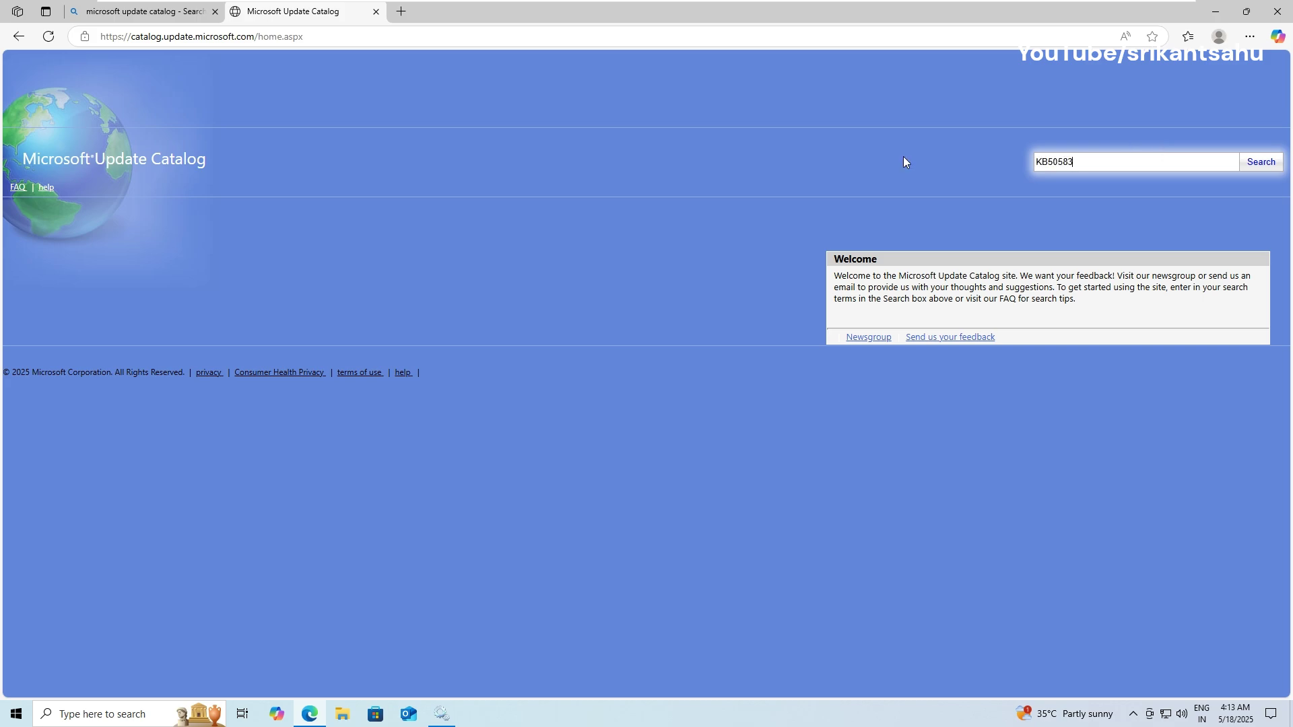
pyautogui.click(1253, 164)
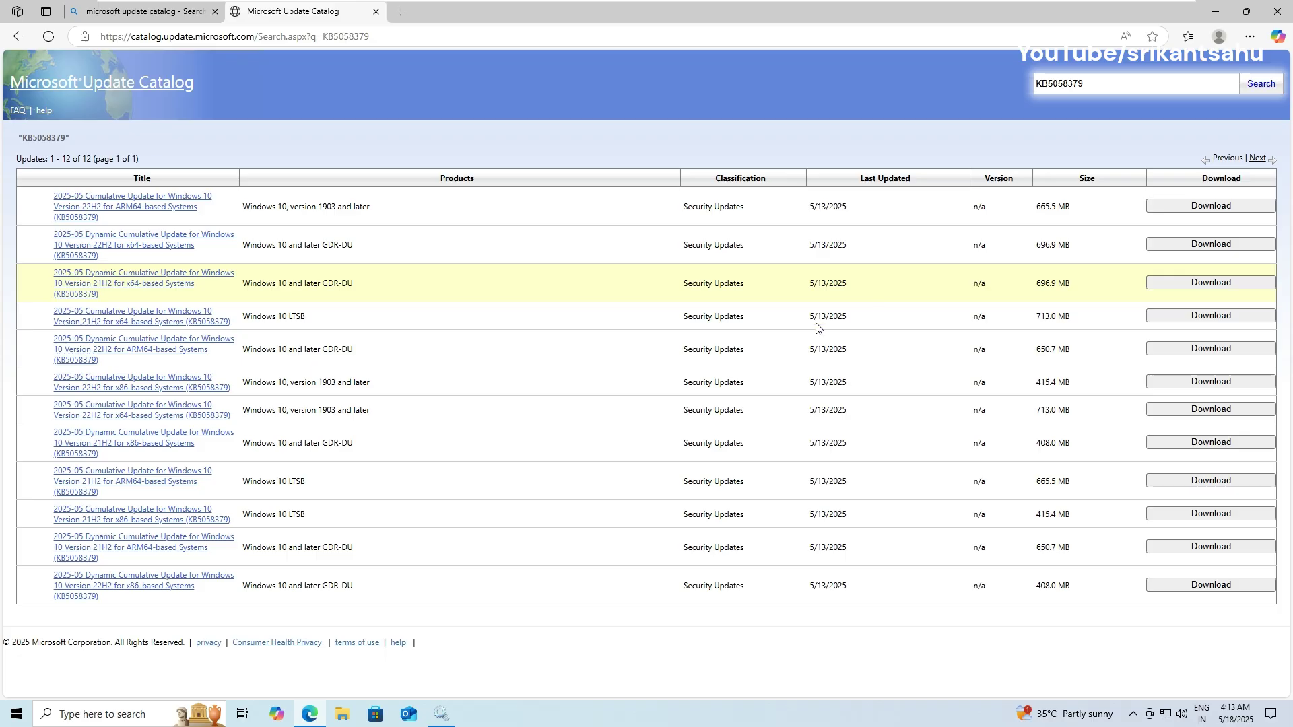
pyautogui.click(457, 178)
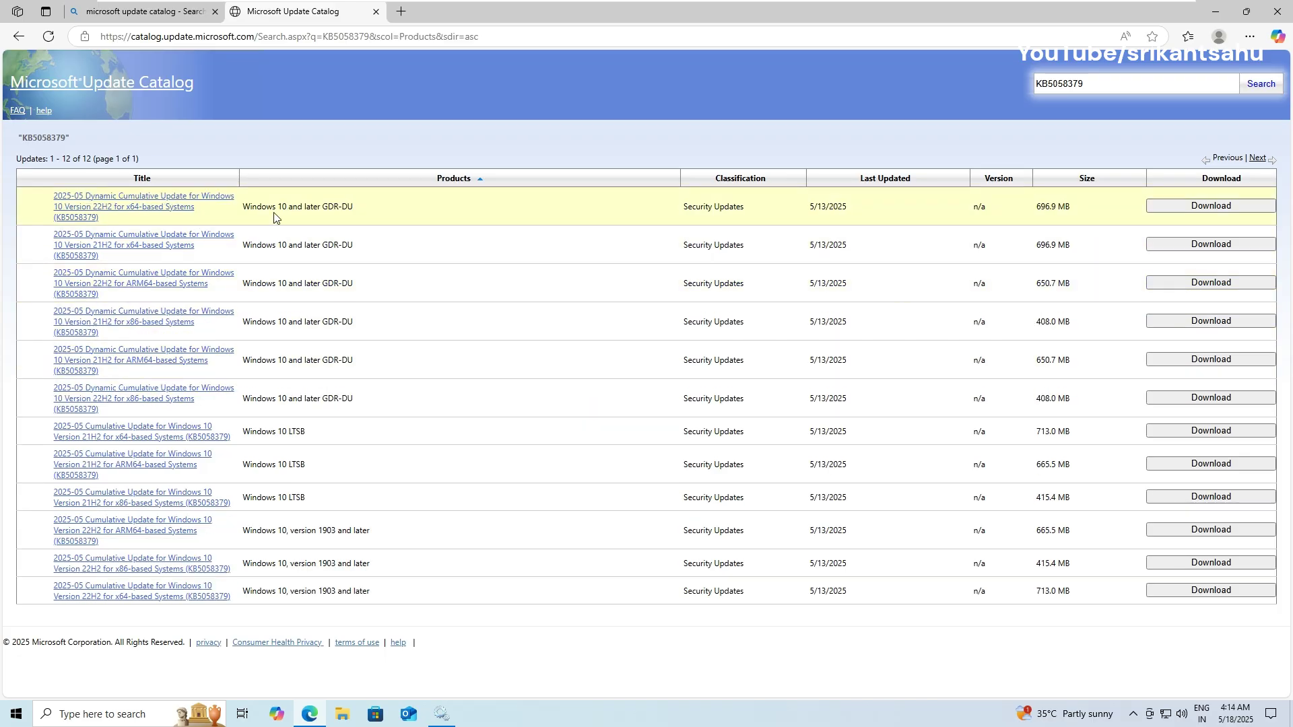
pyautogui.click(1205, 210)
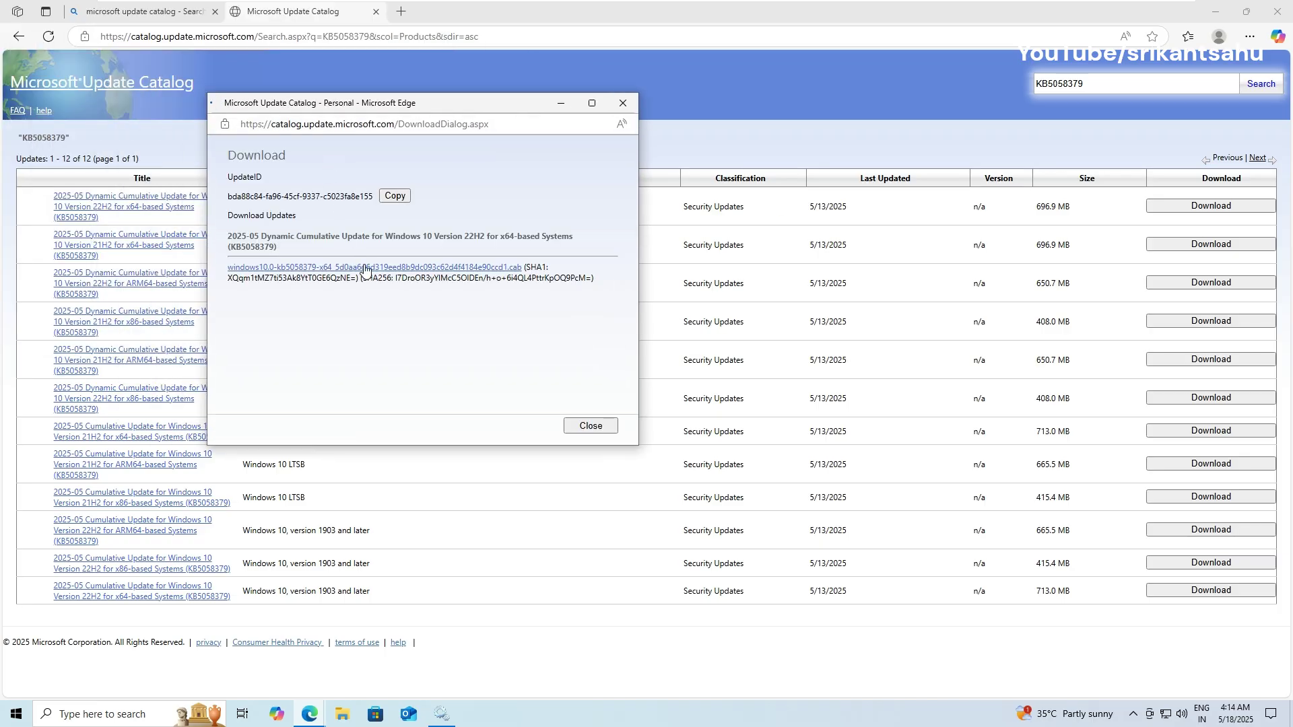
pyautogui.click(366, 268)
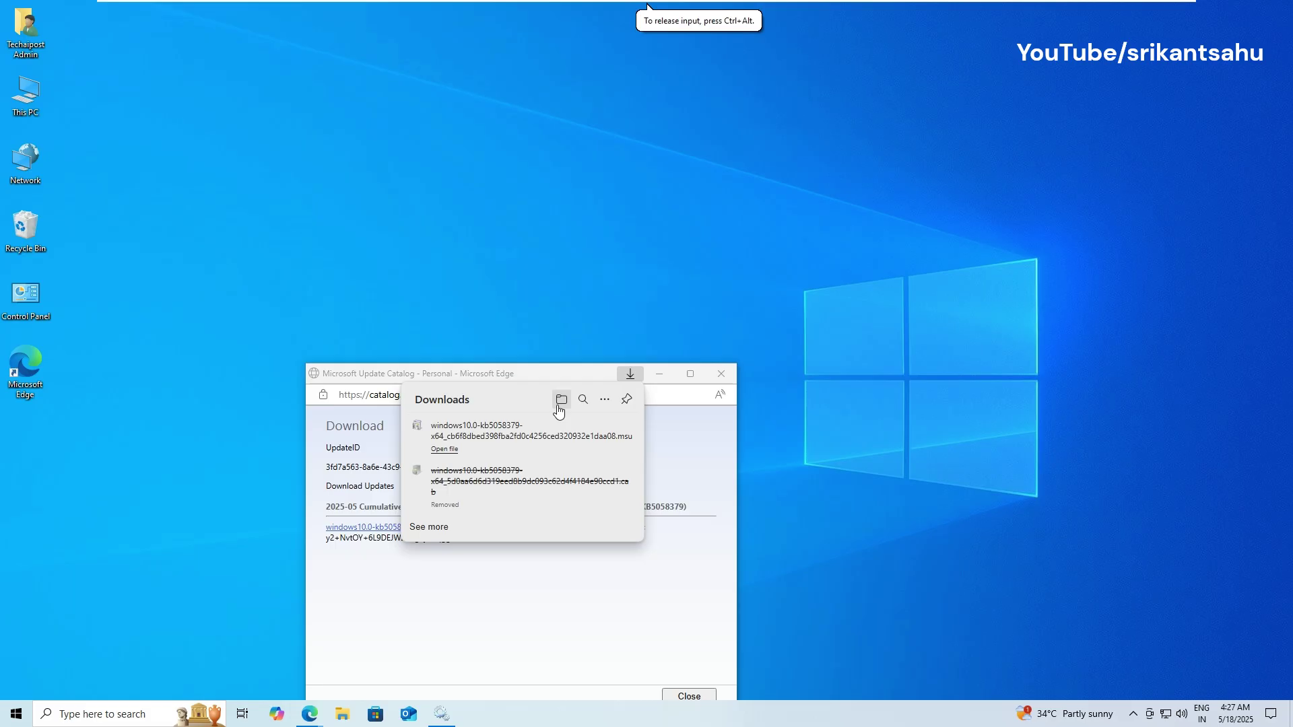
pyautogui.click(560, 399)
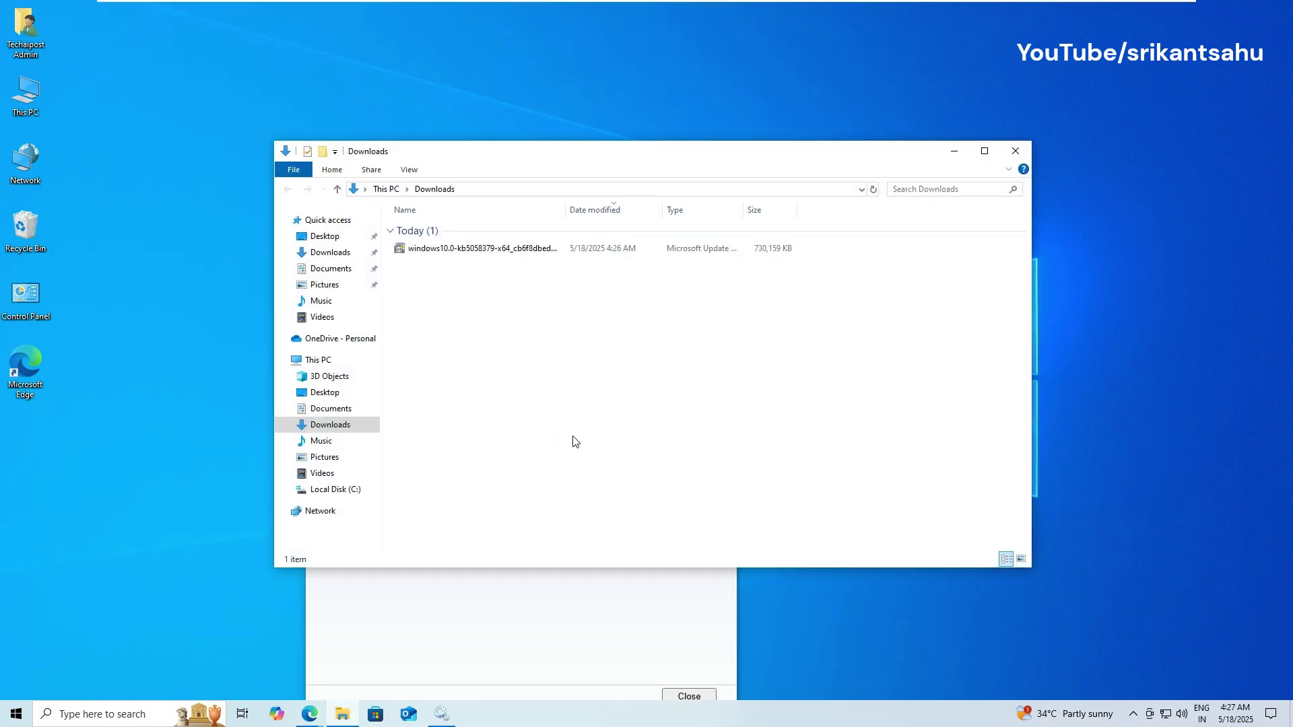
# Step: Run the downloaded KB5058379 .cab package and dismiss the 'already installed' message
pyautogui.rightClick(491, 254)
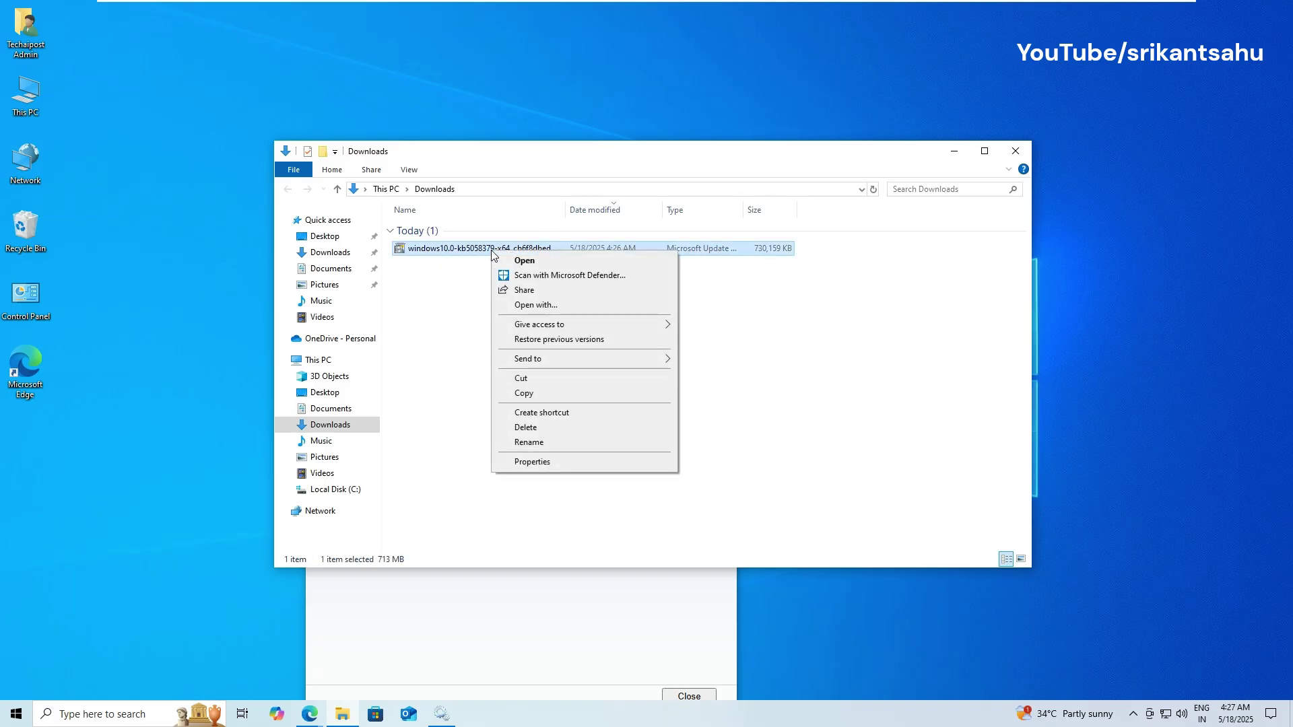
pyautogui.click(531, 262)
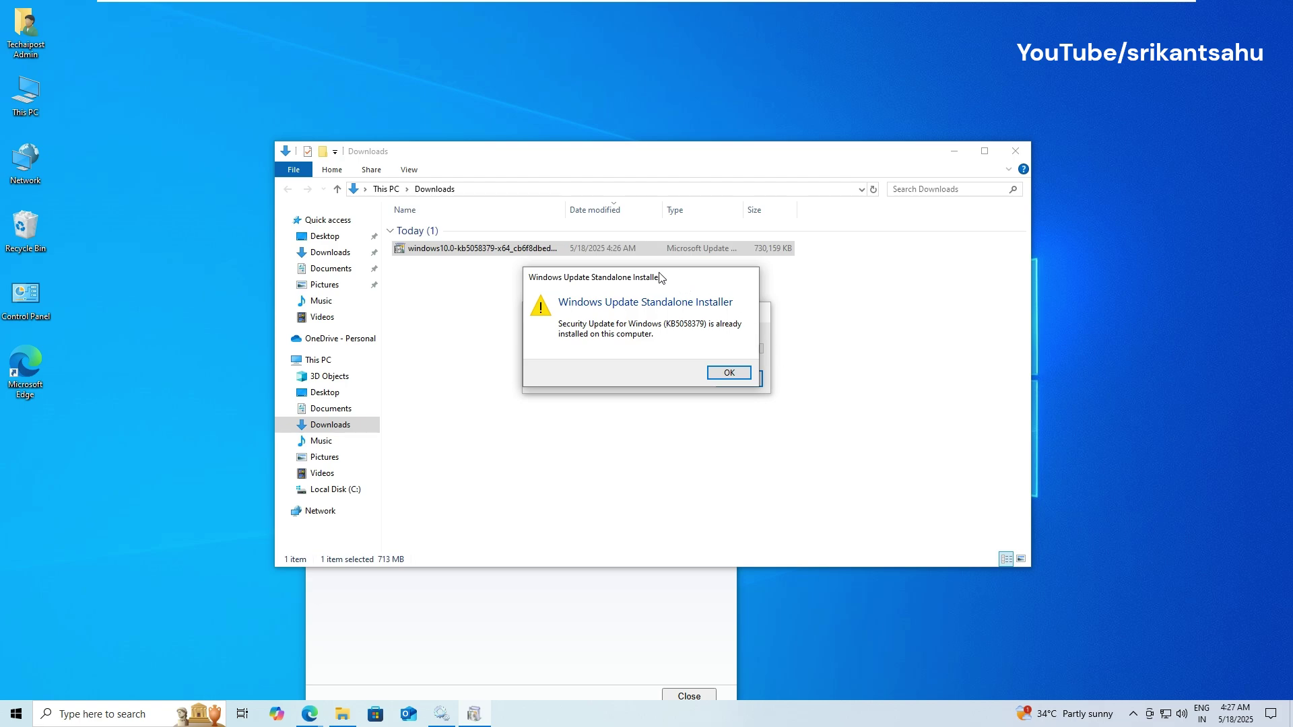
pyautogui.moveTo(664, 278); pyautogui.dragTo(899, 279)
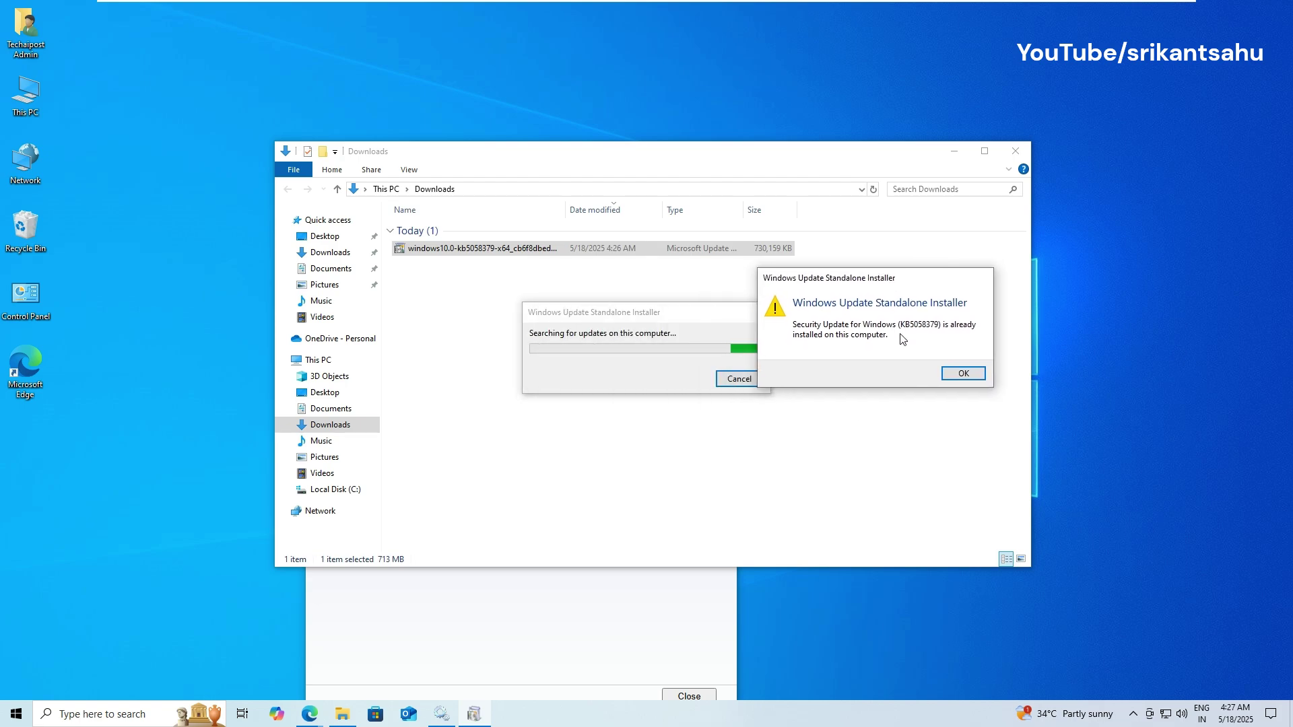
pyautogui.click(949, 374)
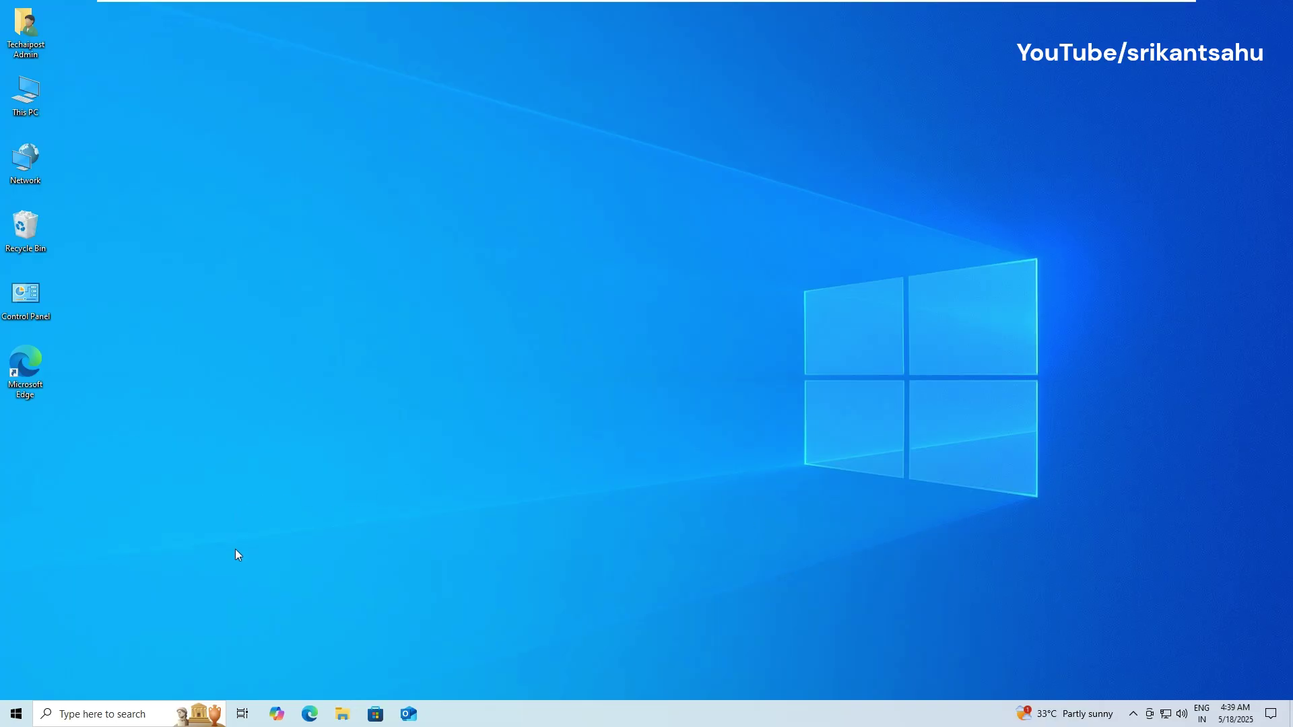
# Step: Open Command Prompt as administrator from a 'cmd' search, accepting the UAC prompt
pyautogui.click(102, 719)
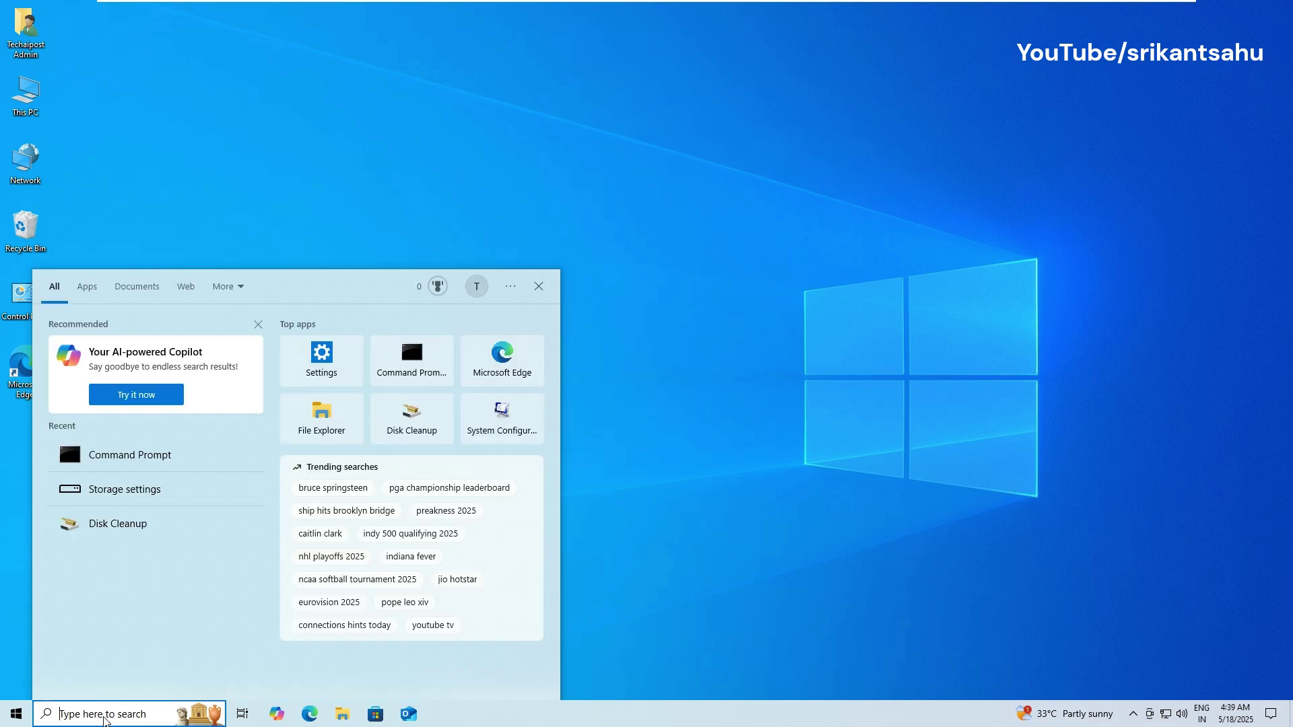
pyautogui.write('cmd')
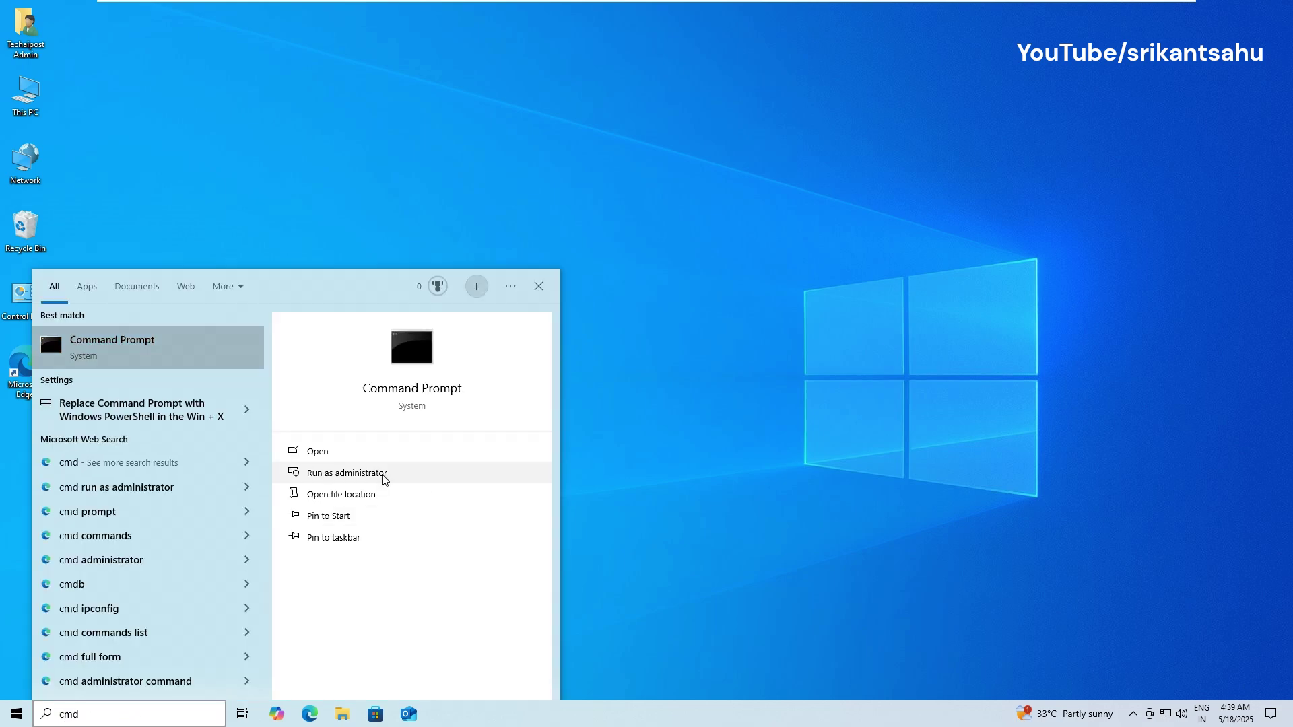
pyautogui.click(384, 394)
pyautogui.click(553, 448)
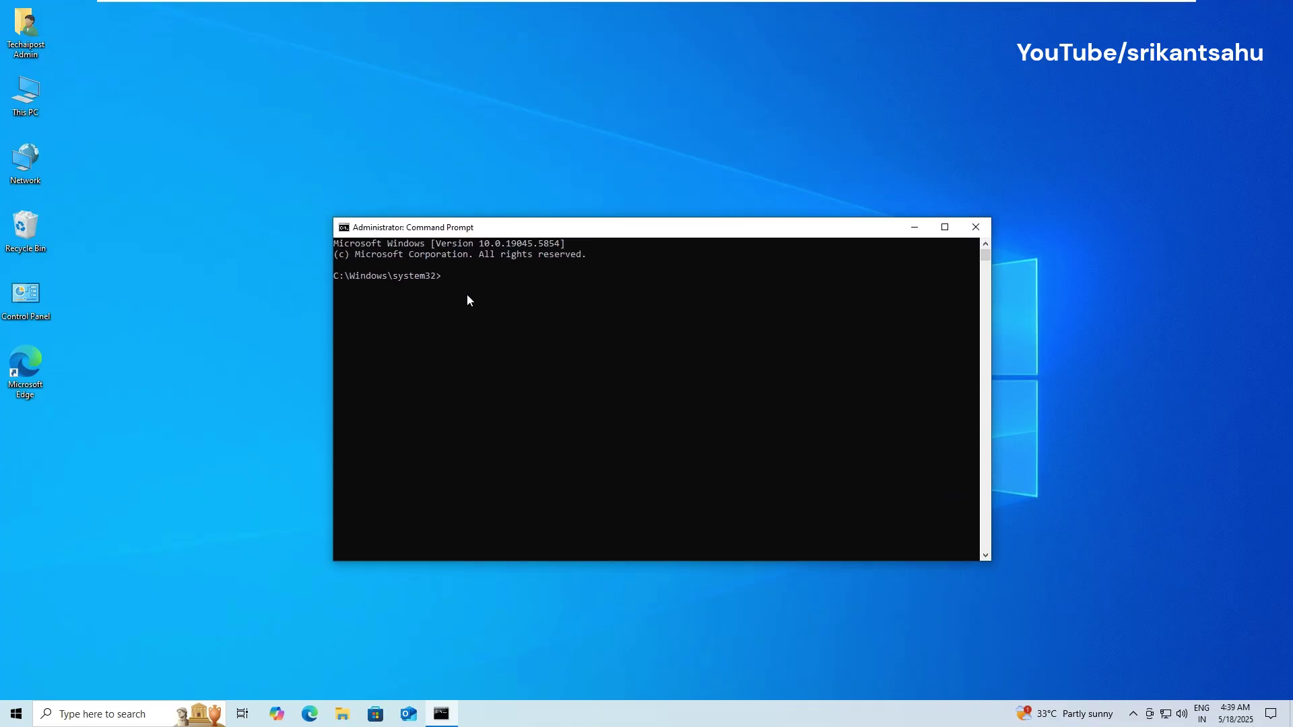
# Step: Run dism /online /cleanup-image /restorehealth in the elevated console
pyautogui.click(468, 283)
pyautogui.write('dism /online /cleanup-image /restorehealth')
pyautogui.press('Return')
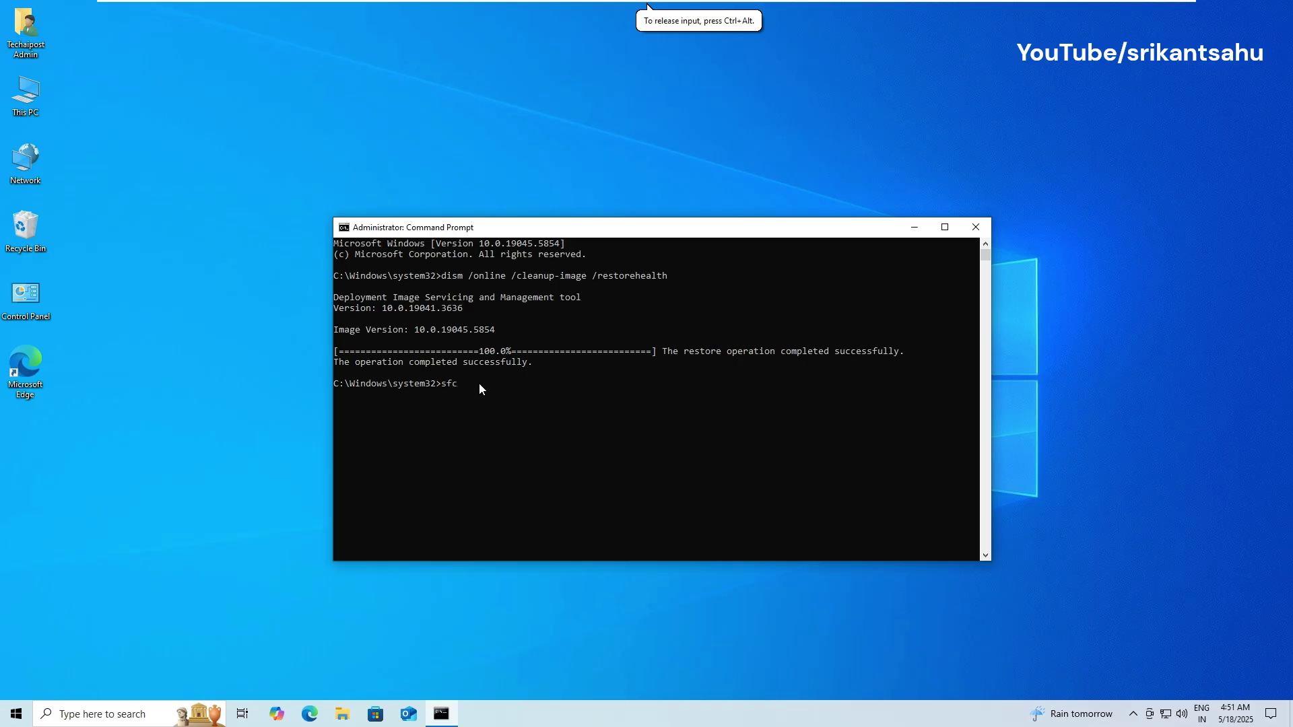
# Step: Run sfc /scannow and select its 'no integrity violations' result message
pyautogui.press('Return')
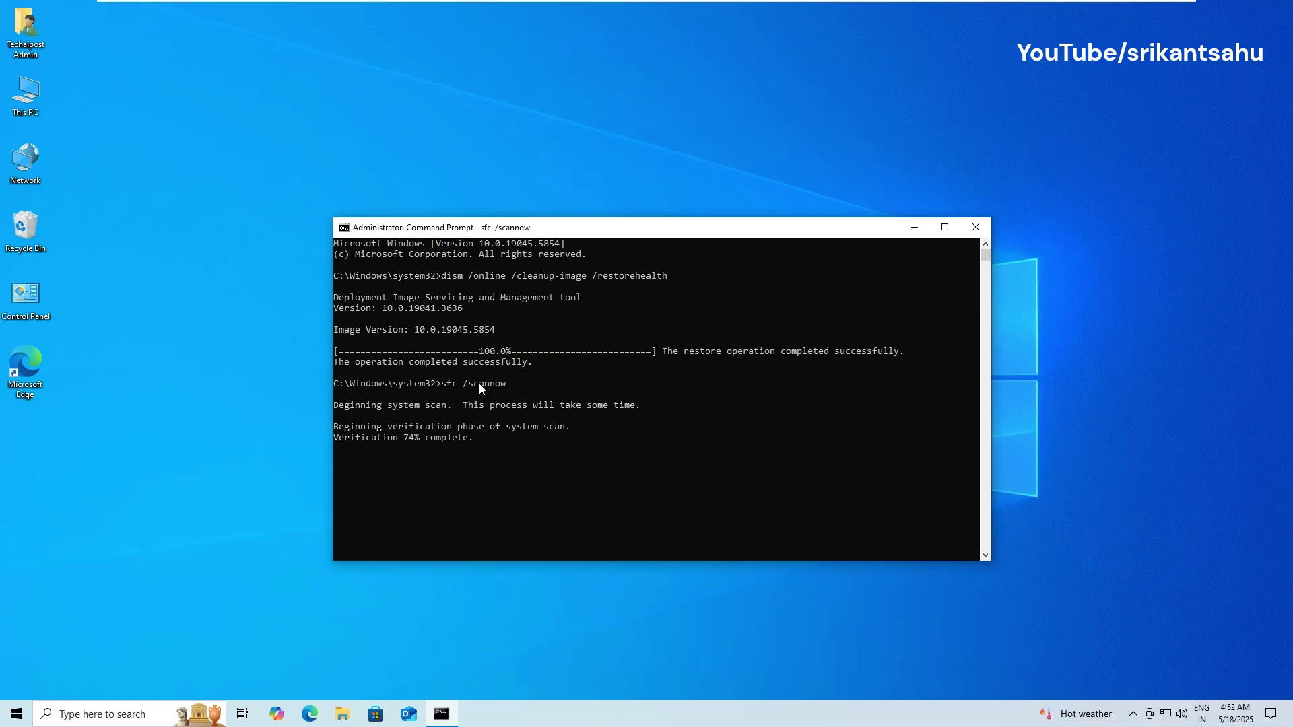
pyautogui.moveTo(451, 460); pyautogui.dragTo(696, 451)
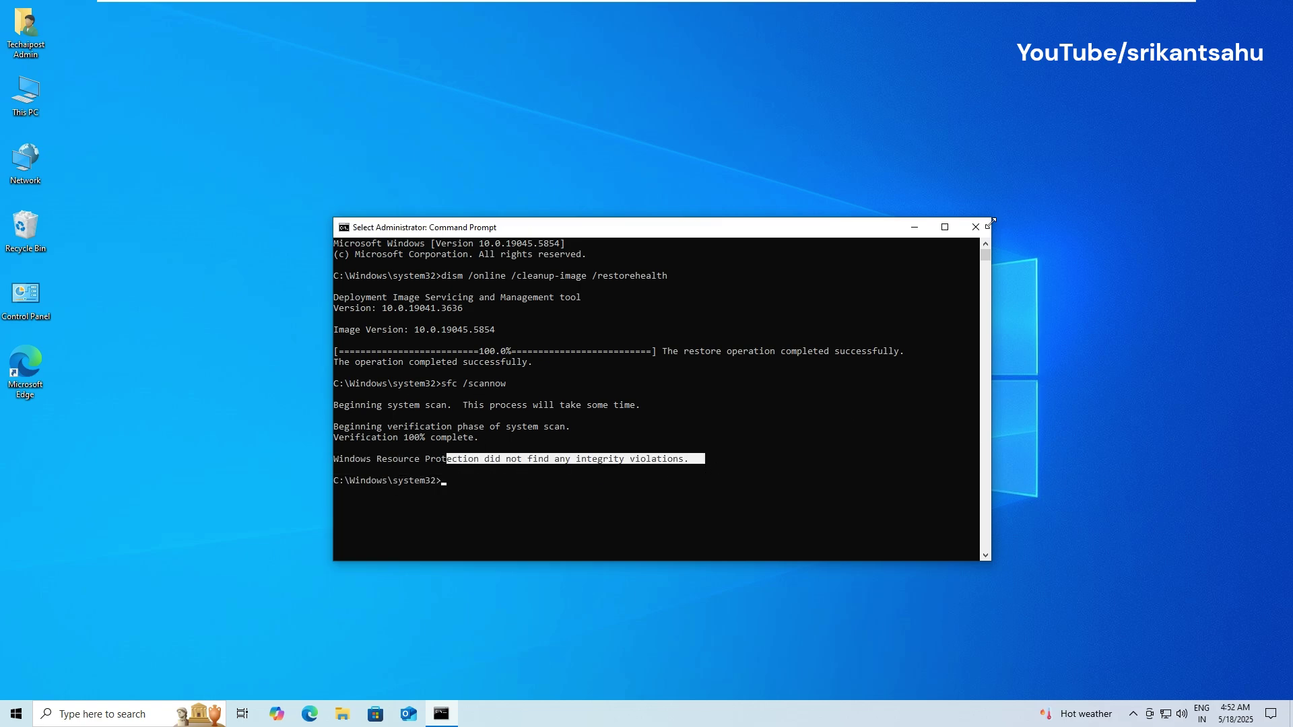
# Step: Close Command Prompt and open Settings' Windows Update page to check for updates again
pyautogui.click(985, 225)
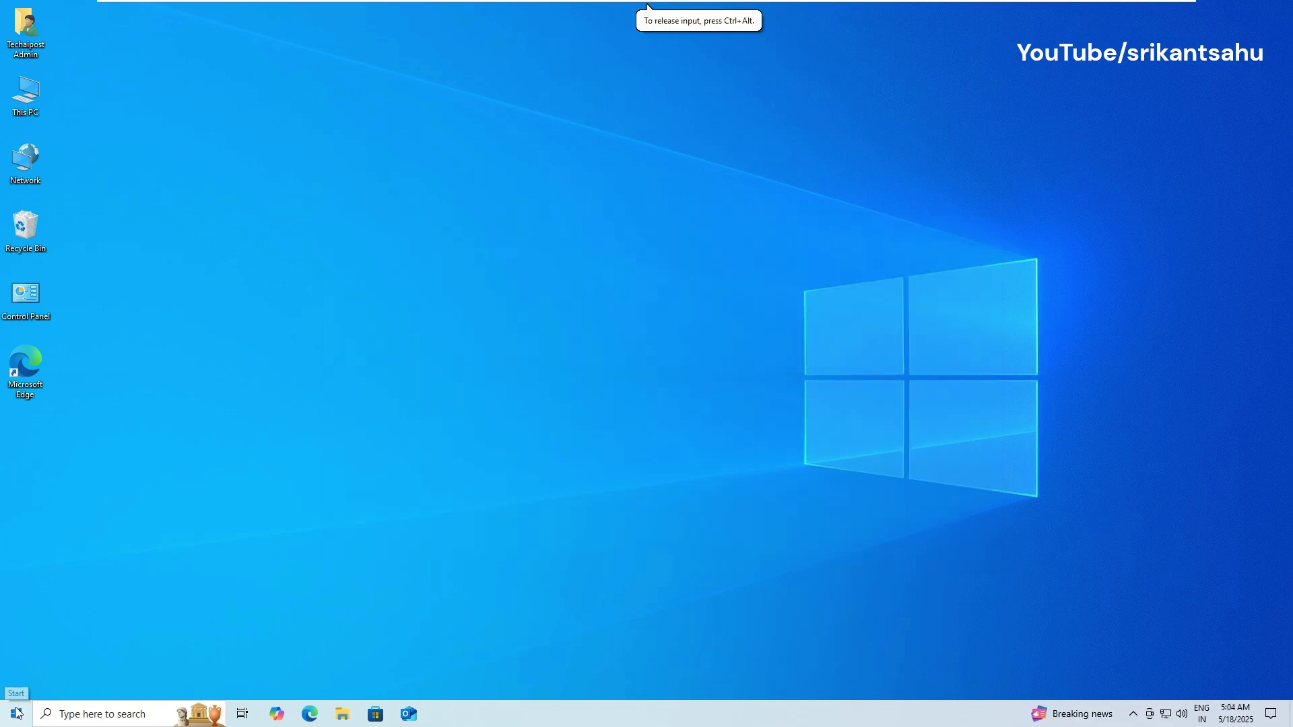
pyautogui.click(16, 712)
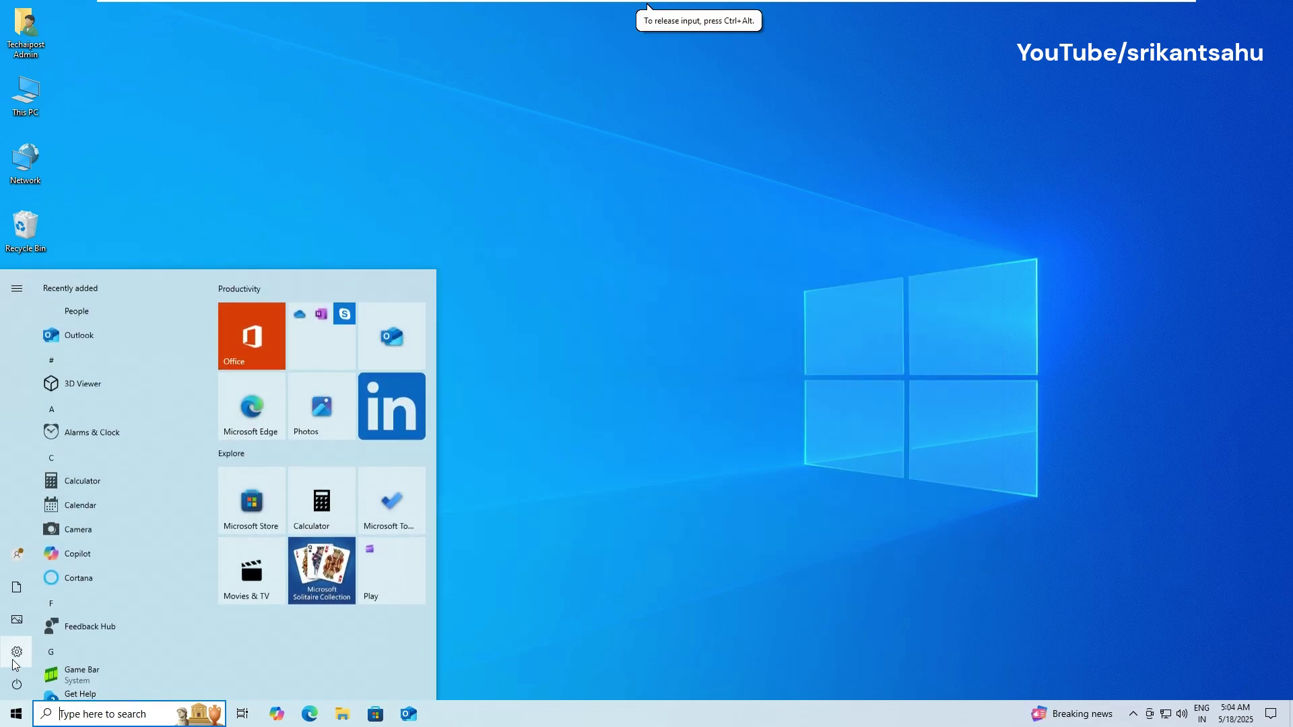
pyautogui.click(17, 684)
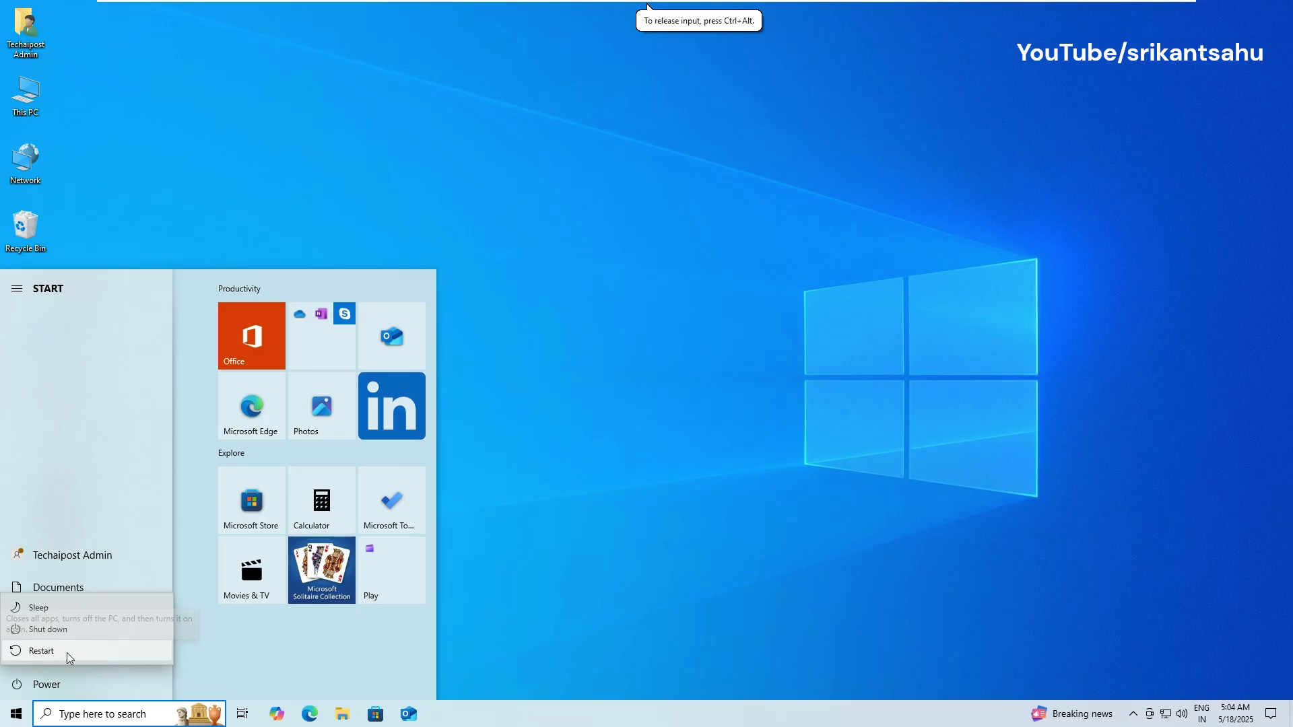
pyautogui.click(14, 717)
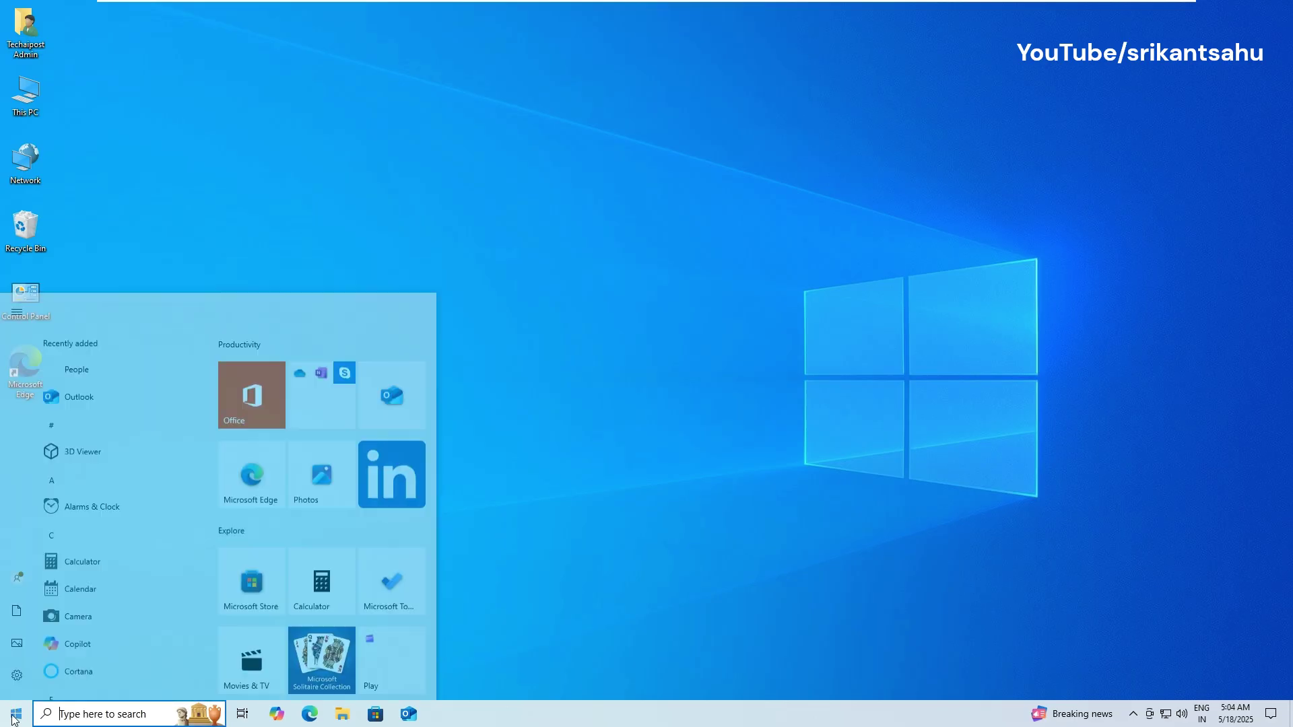
pyautogui.click(17, 675)
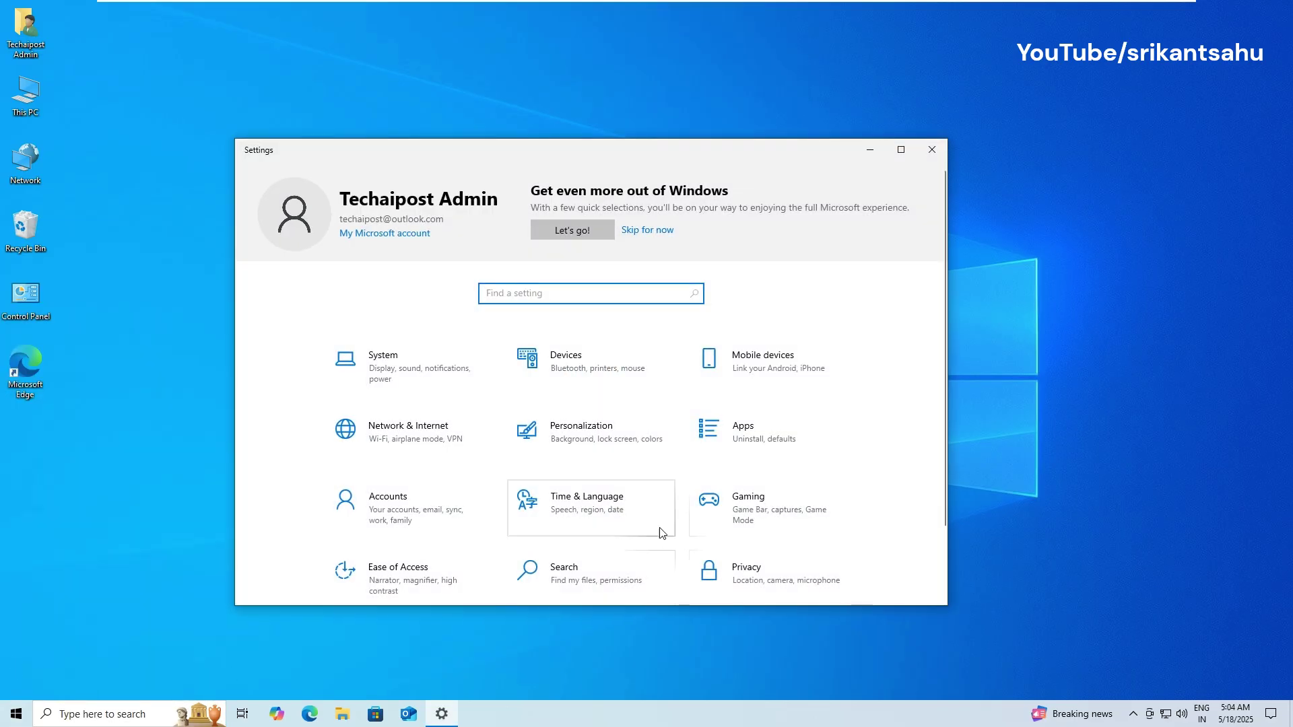
pyautogui.click(447, 559)
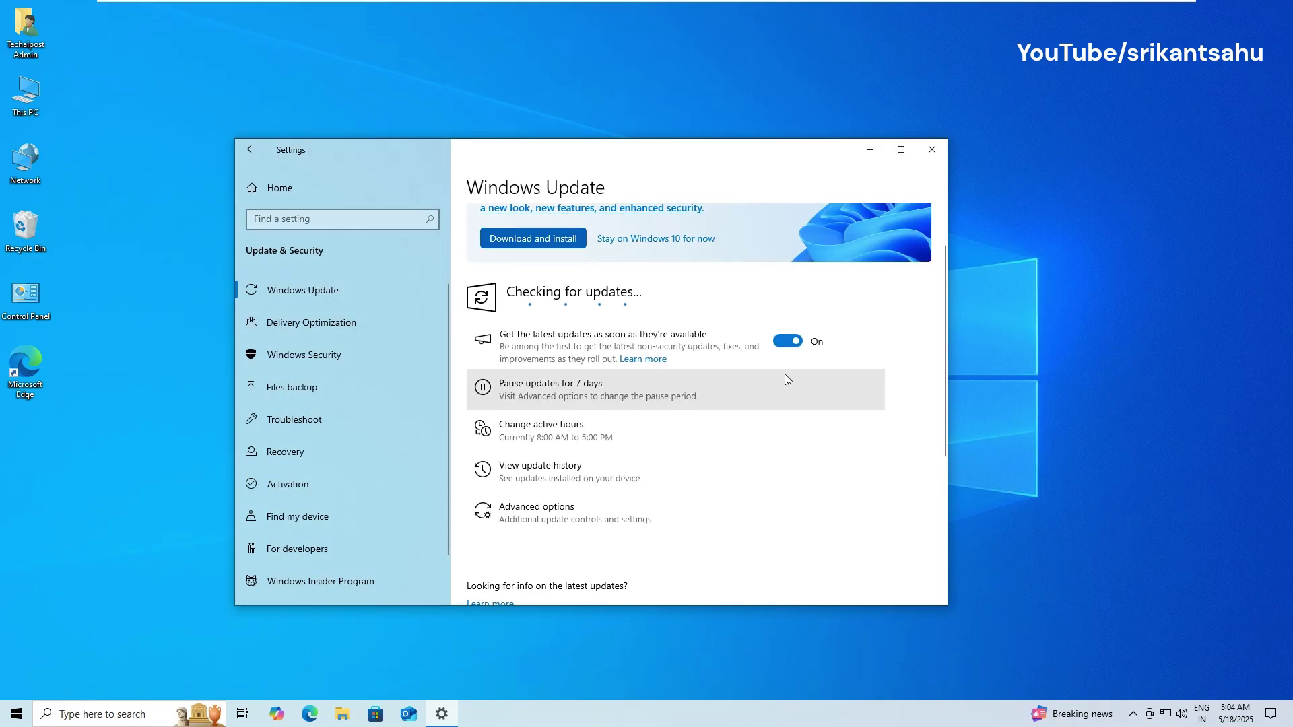